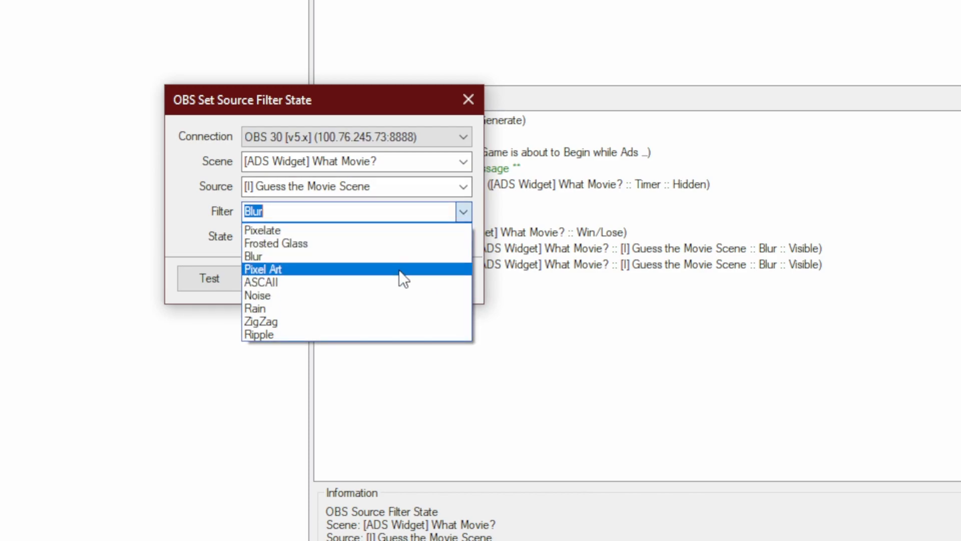
Set the filter of the second OBS Source Filter State sub-action to Pixelate.
left_click(350, 228)
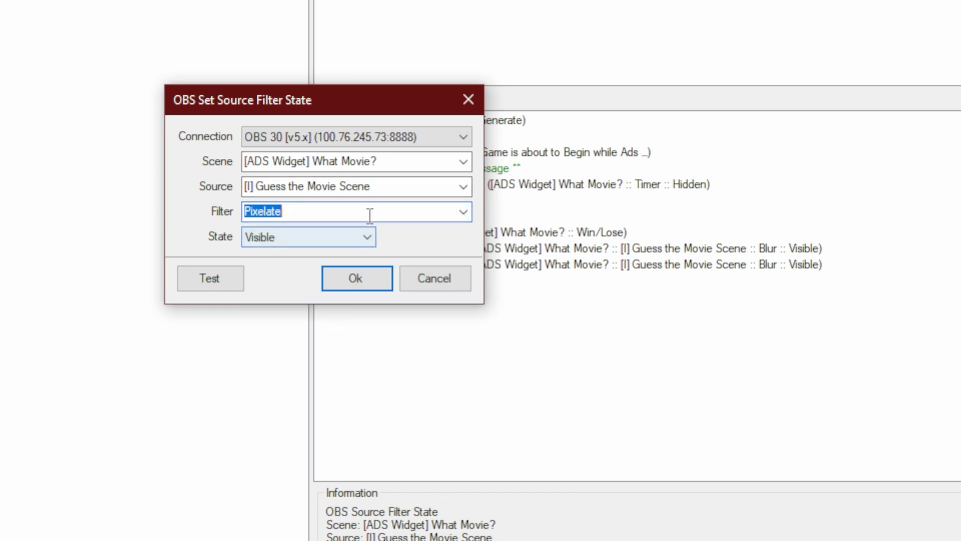
left_click(371, 286)
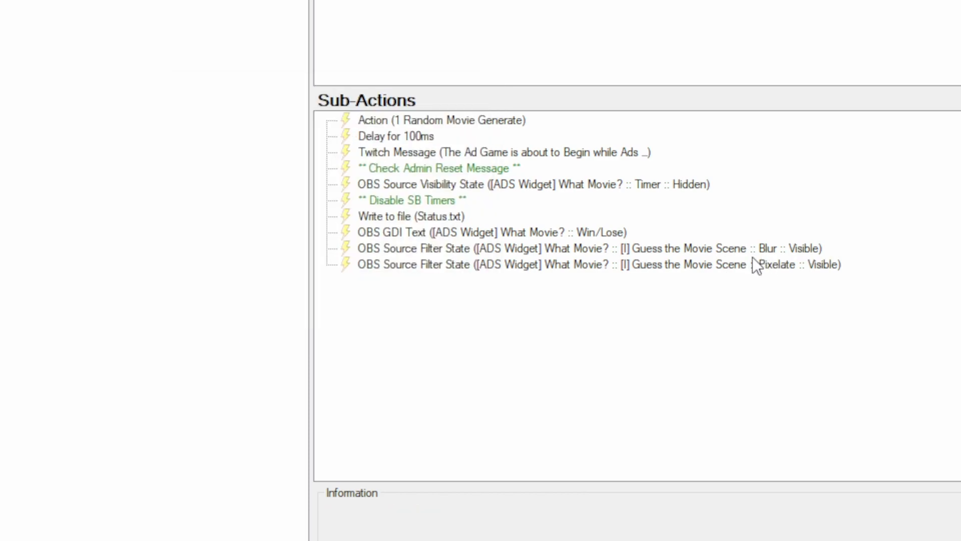
Add a new sub-action group and name it "Obstructionsd".
left_click(654, 251)
right_click(654, 251)
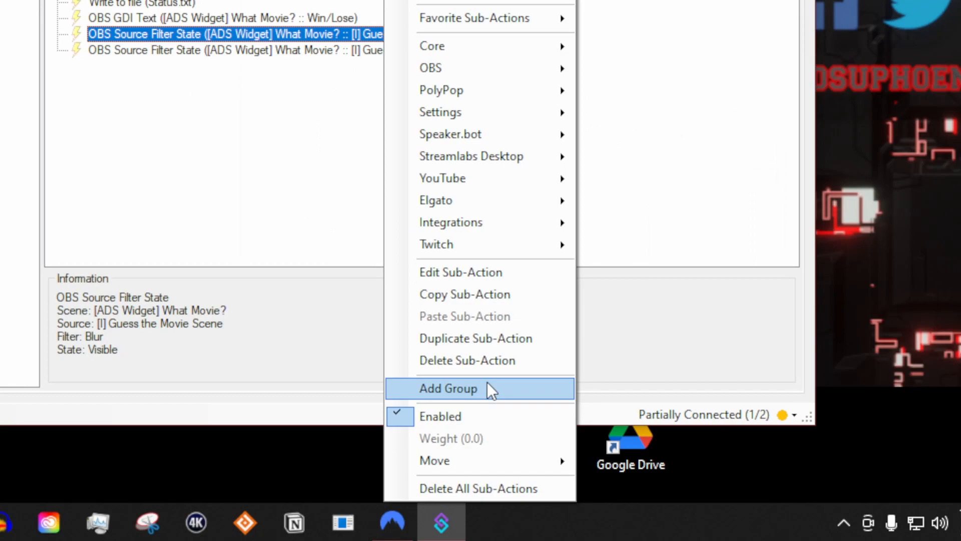
left_click(487, 386)
right_click(482, 268)
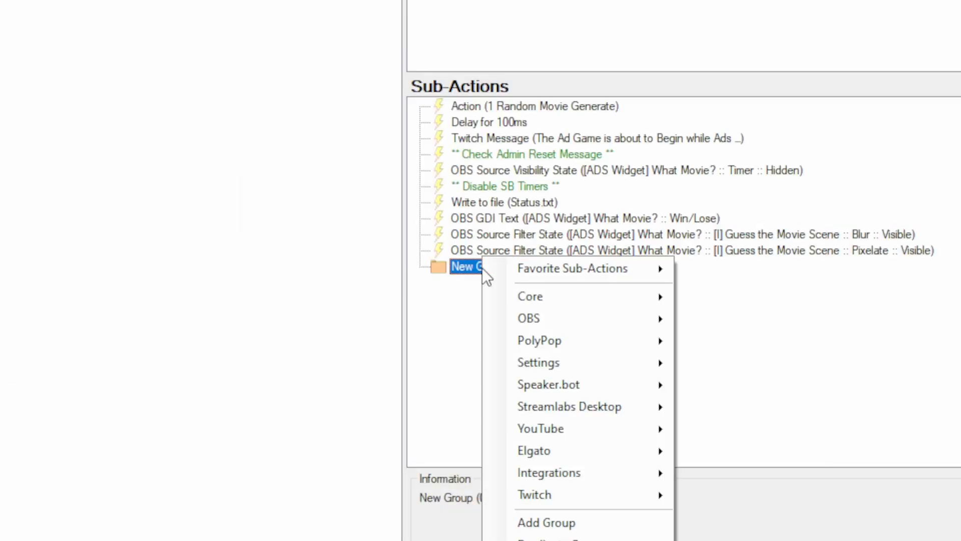
left_click(571, 538)
type("Obstructionsd")
key("Return")
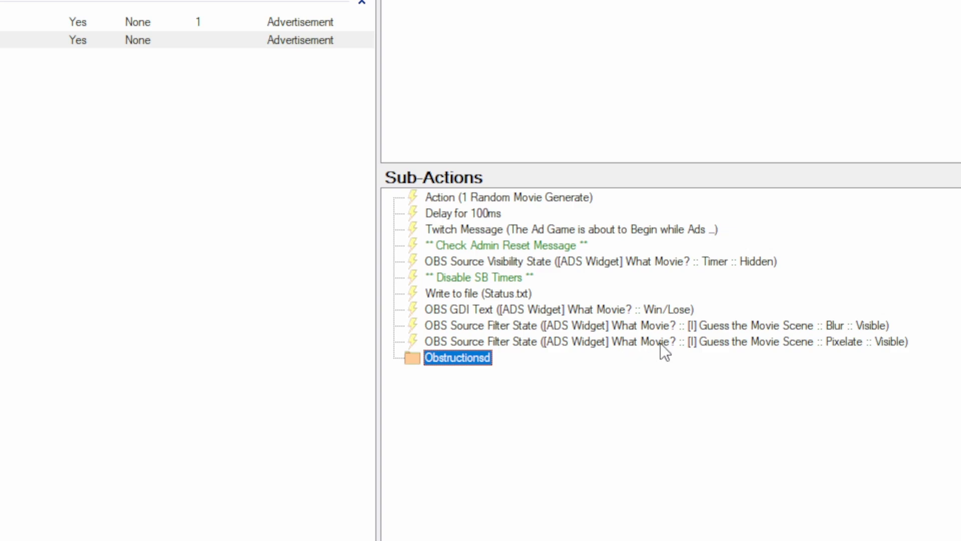
Move the Pixelate and Blur filter-state sub-actions into the Obstructionsd group and set the group to Random.
mouse_move(618, 342)
left_mouse_down()
mouse_move(492, 365)
mouse_move(481, 358)
mouse_move(503, 341)
left_mouse_up()
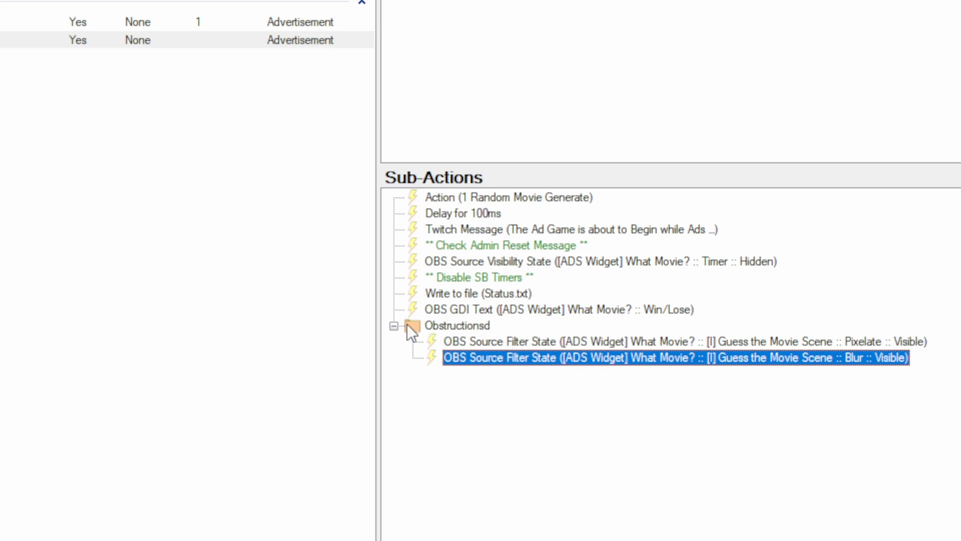
left_click(394, 326)
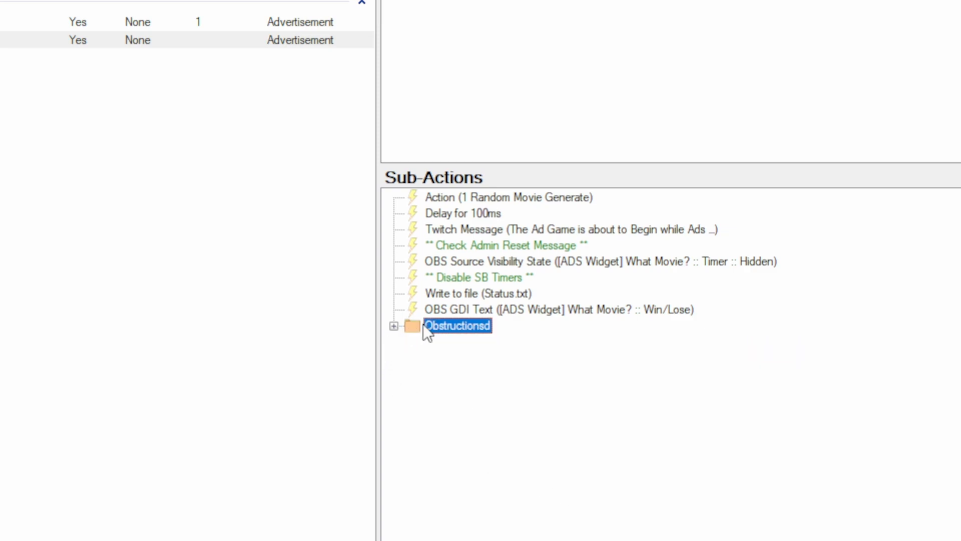
right_click(452, 326)
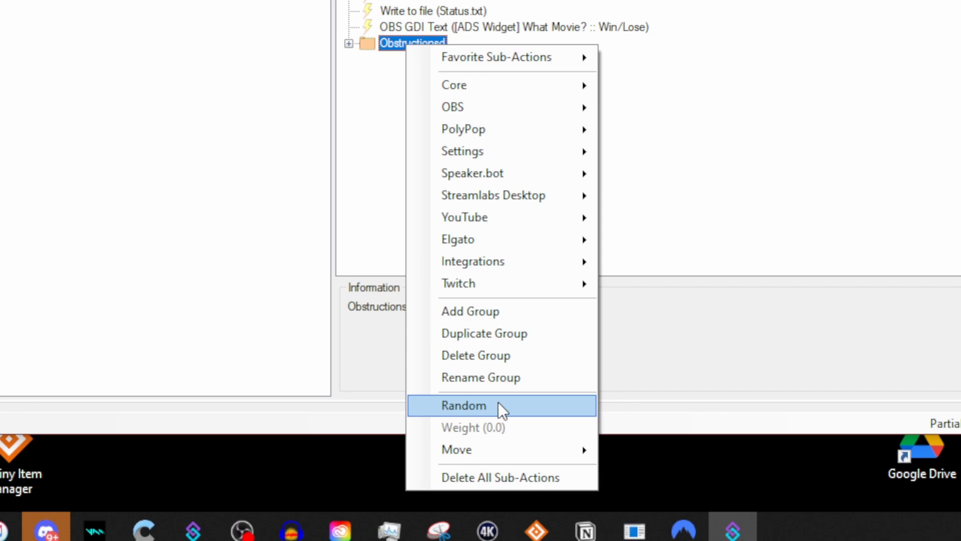
left_click(498, 402)
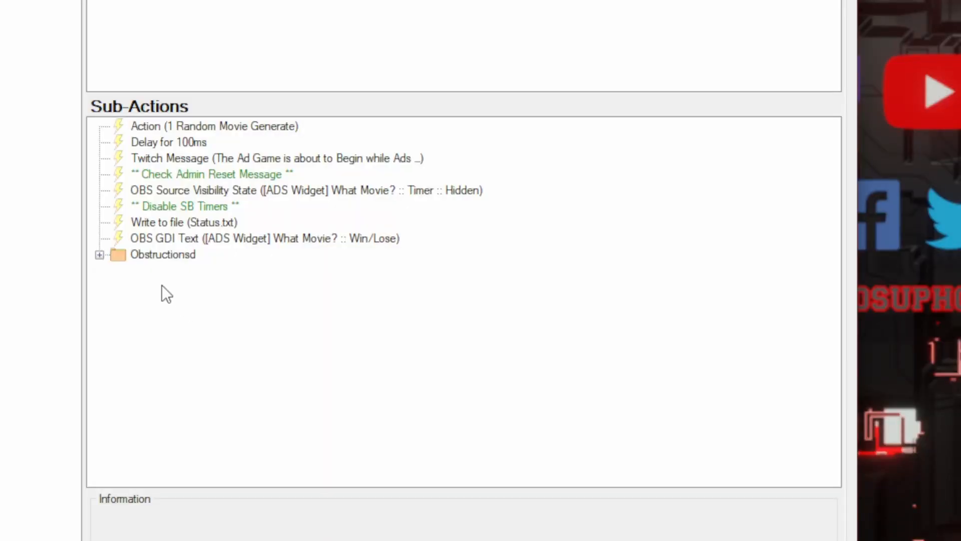
Add an OBS source visibility sub-action setting "[I] Guess the Movie Scene" in scene "[ADS Widget] What Movie?" to Visible.
right_click(158, 281)
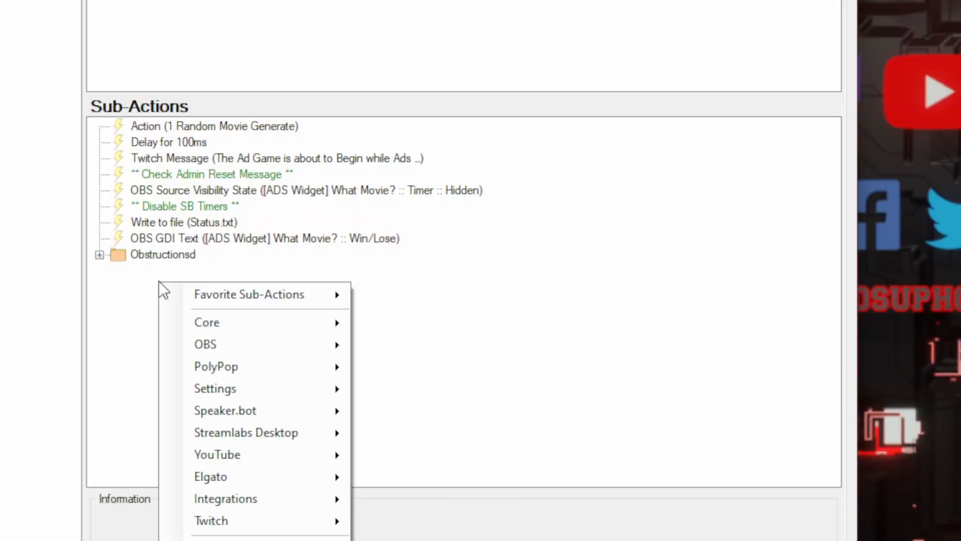
mouse_move(268, 350)
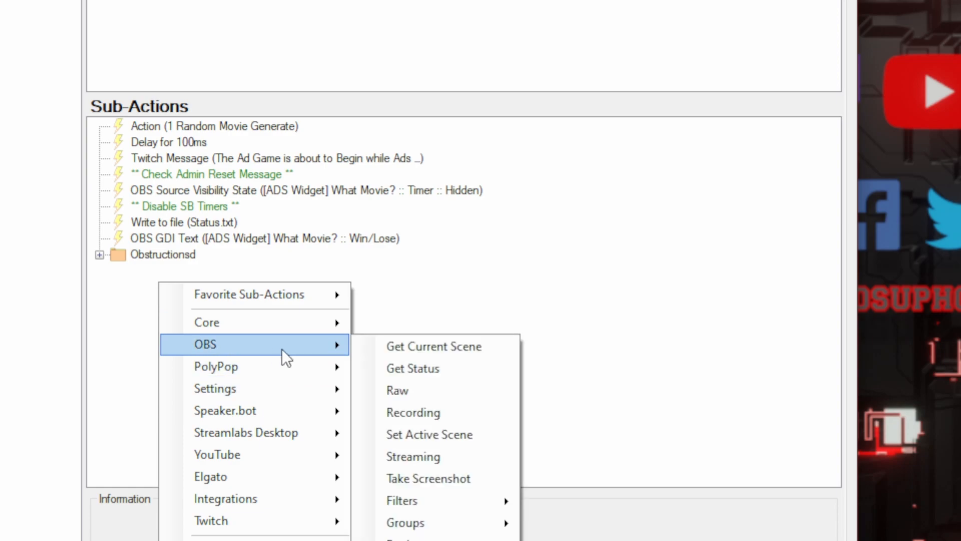
mouse_move(407, 540)
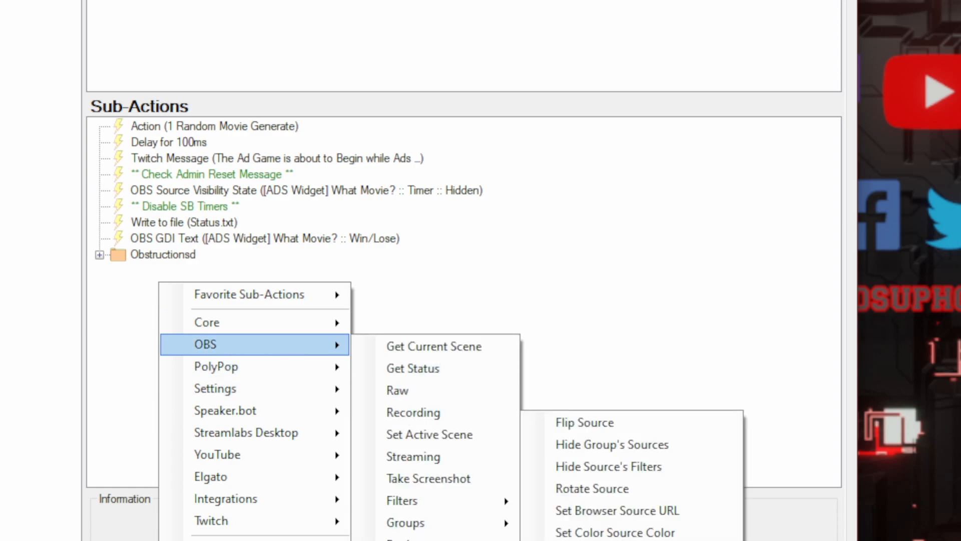
left_click(616, 540)
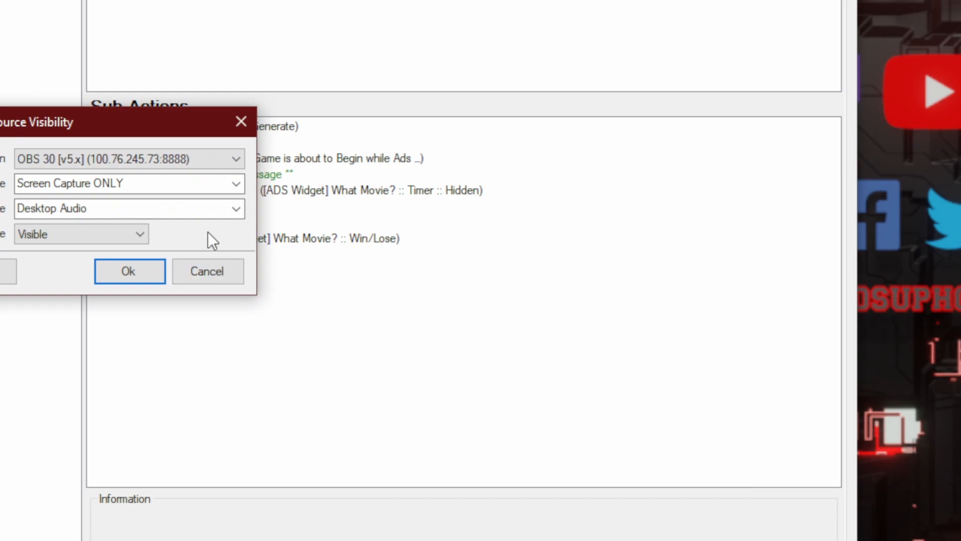
left_click(232, 188)
left_click(188, 223)
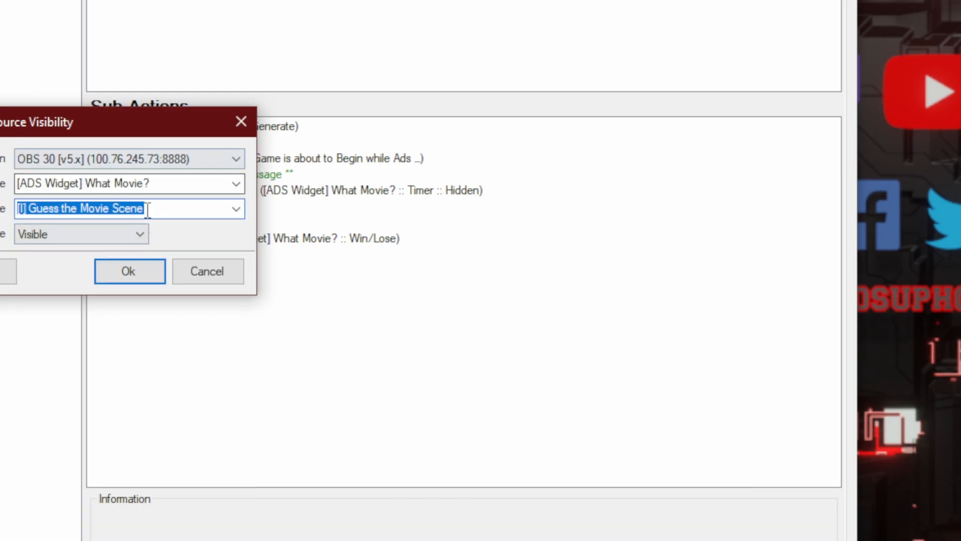
left_click(125, 278)
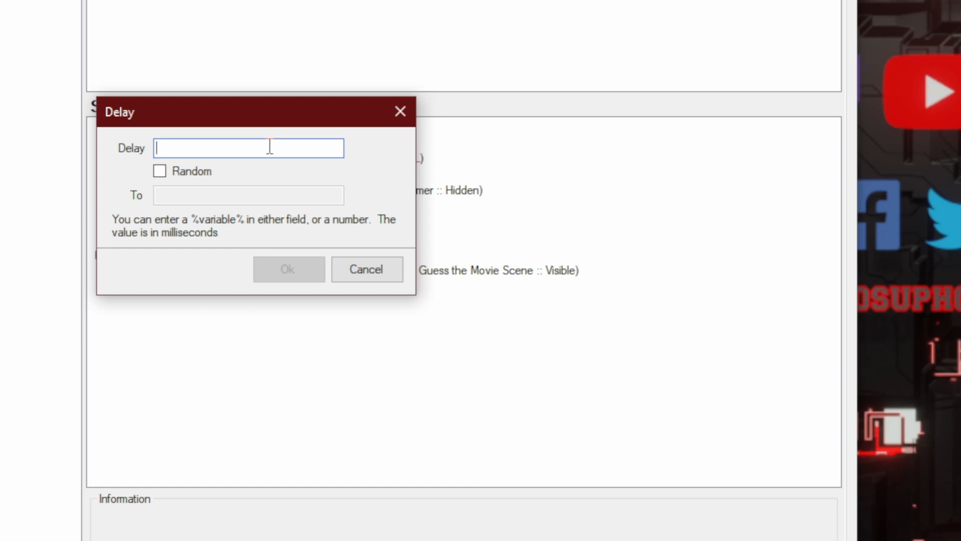
Add a delay of 5000 ms after the movie scene's visibility sub-action.
type("5000")
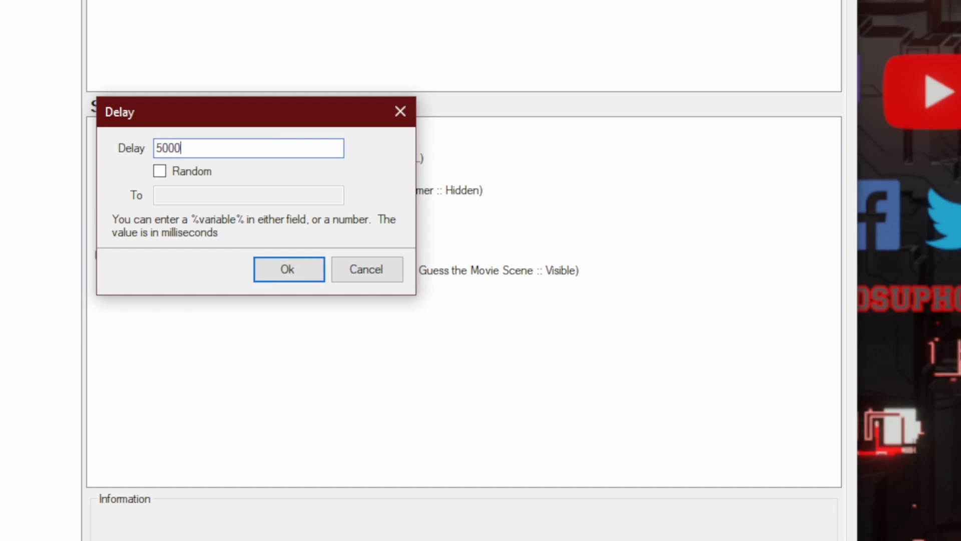
left_click(316, 273)
Add a Twitch Run Commercial sub-action with a duration of 90 seconds.
right_click(125, 309)
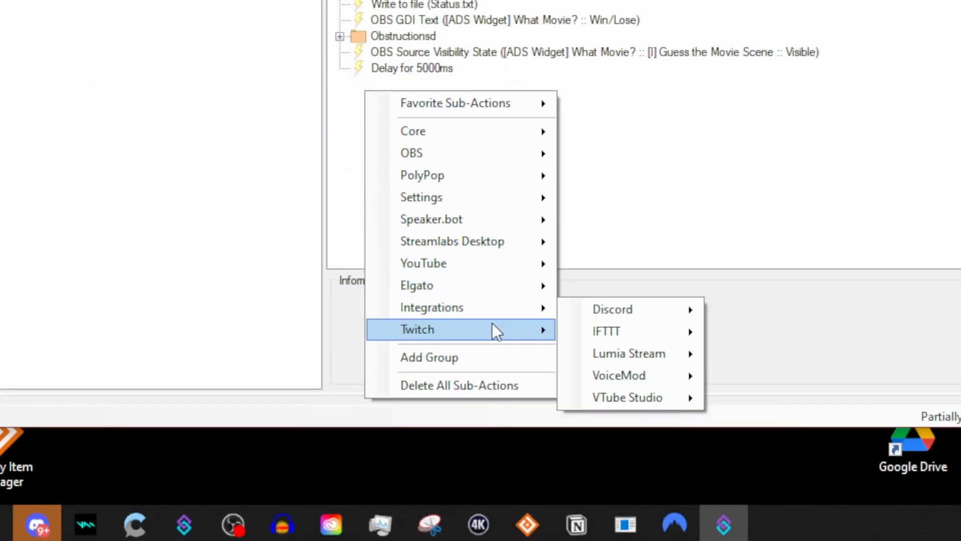
mouse_move(491, 323)
mouse_move(644, 247)
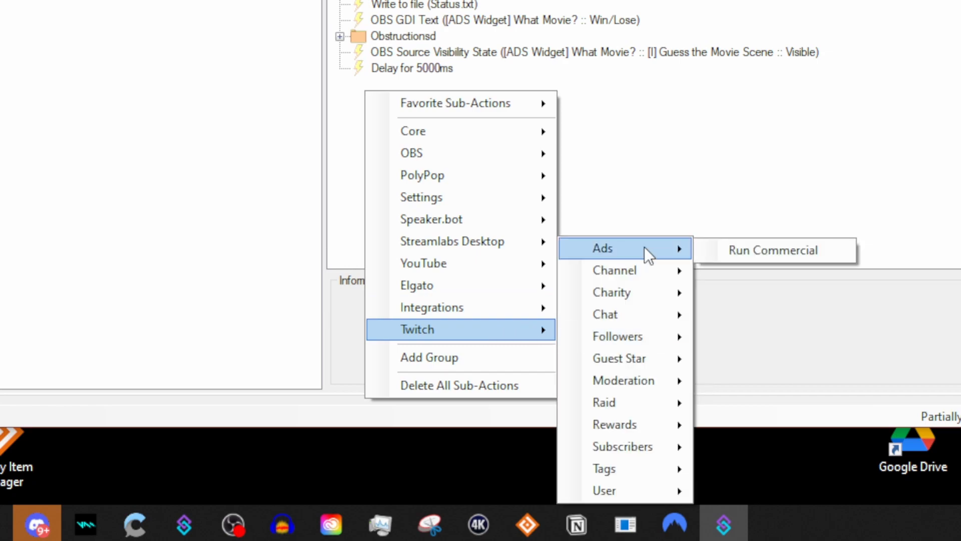
left_click(713, 253)
left_click(298, 254)
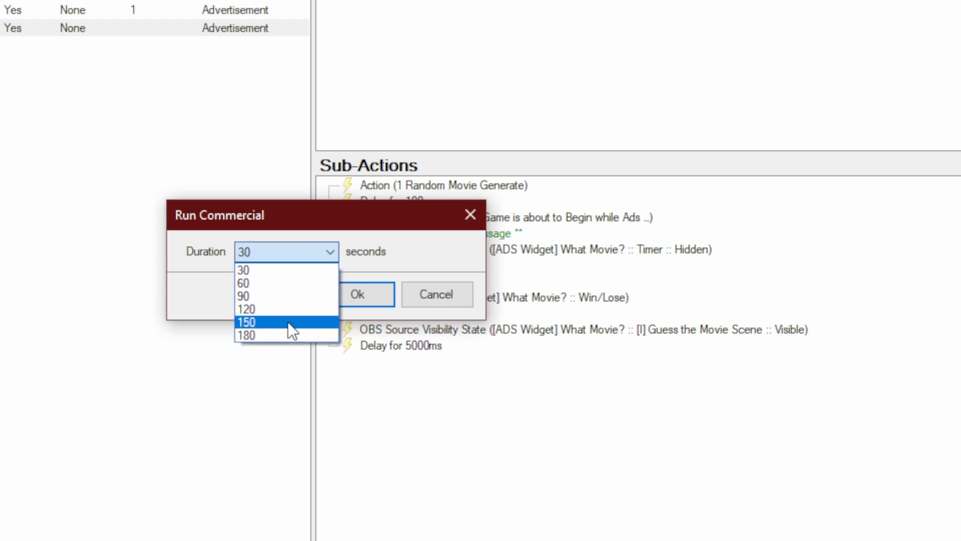
left_click(288, 296)
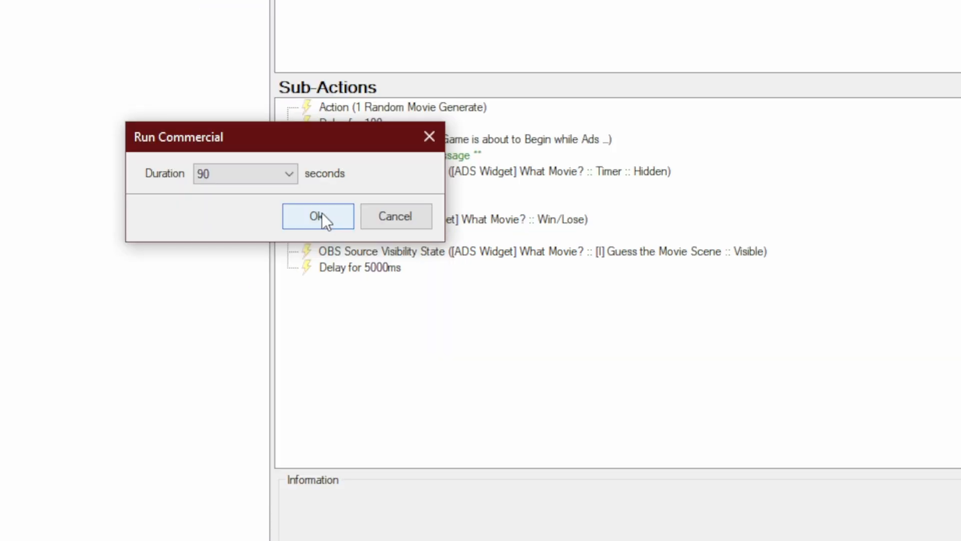
left_click(317, 216)
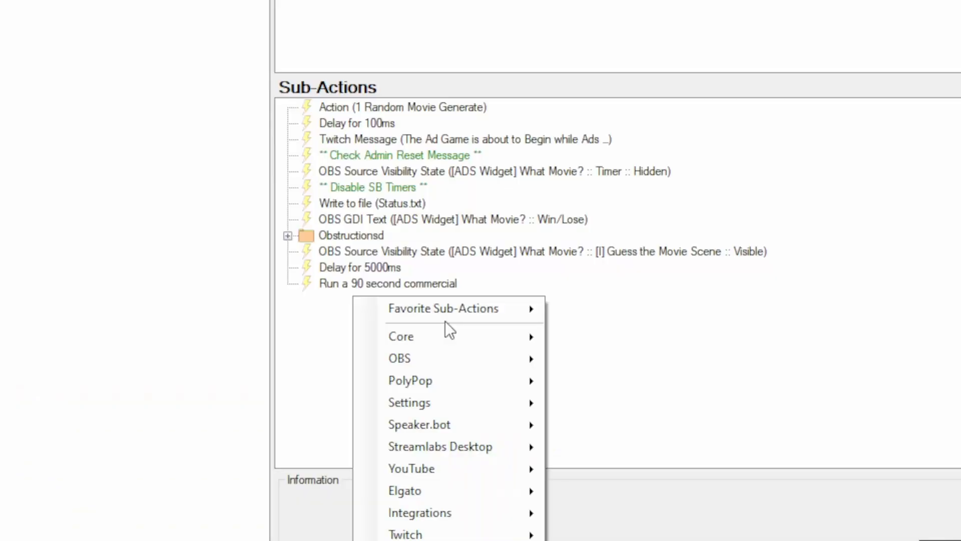
Add a delay of 2000 ms after the commercial sub-action.
mouse_move(442, 335)
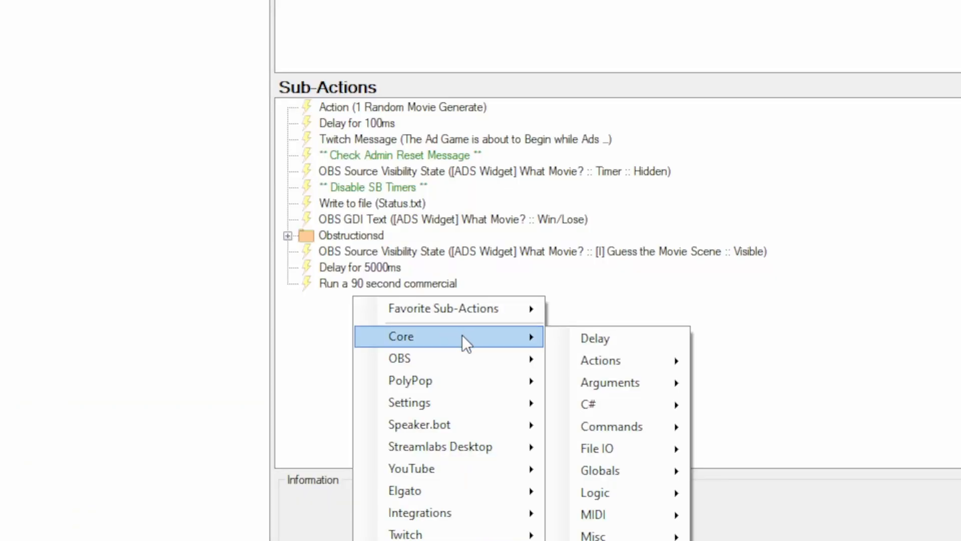
left_click(569, 338)
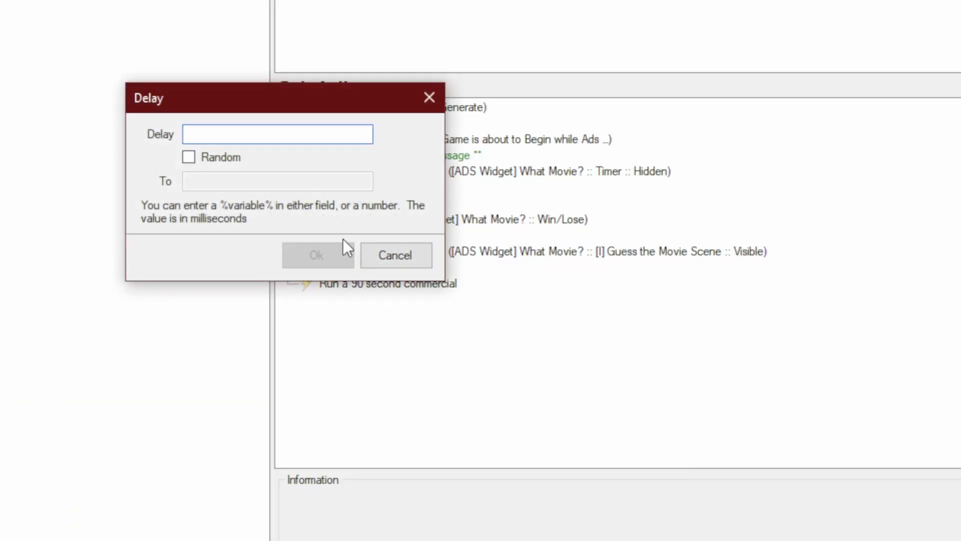
type("2000")
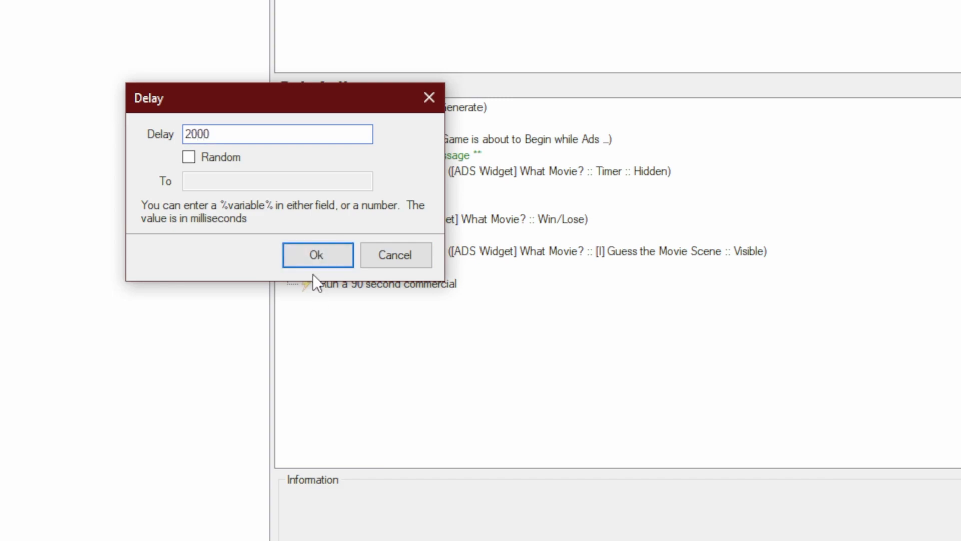
key("Return")
Add an OBS source visibility sub-action setting "90 Second Ad Timer" in scene "[ADS Widget] What Movie?" to Visible.
right_click(333, 316)
mouse_move(443, 446)
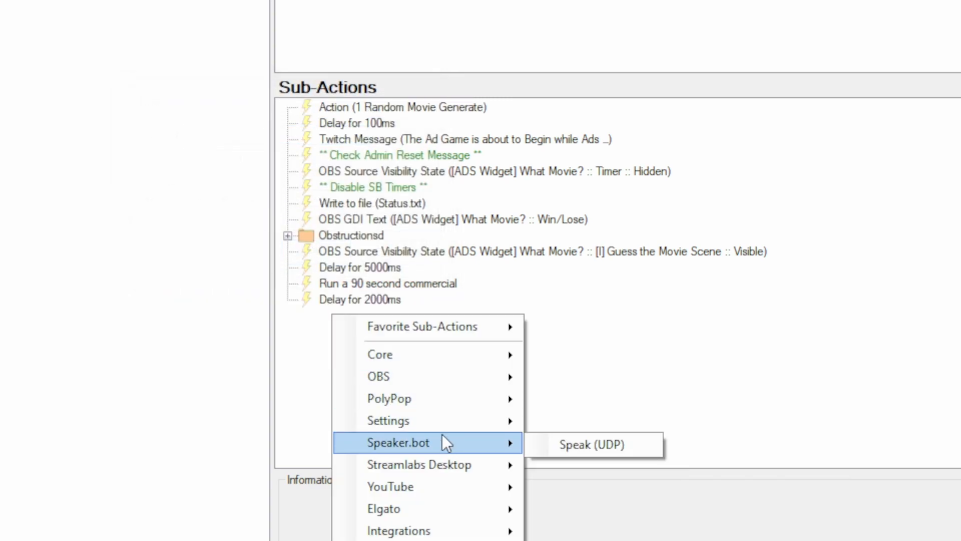
mouse_move(432, 377)
mouse_move(625, 540)
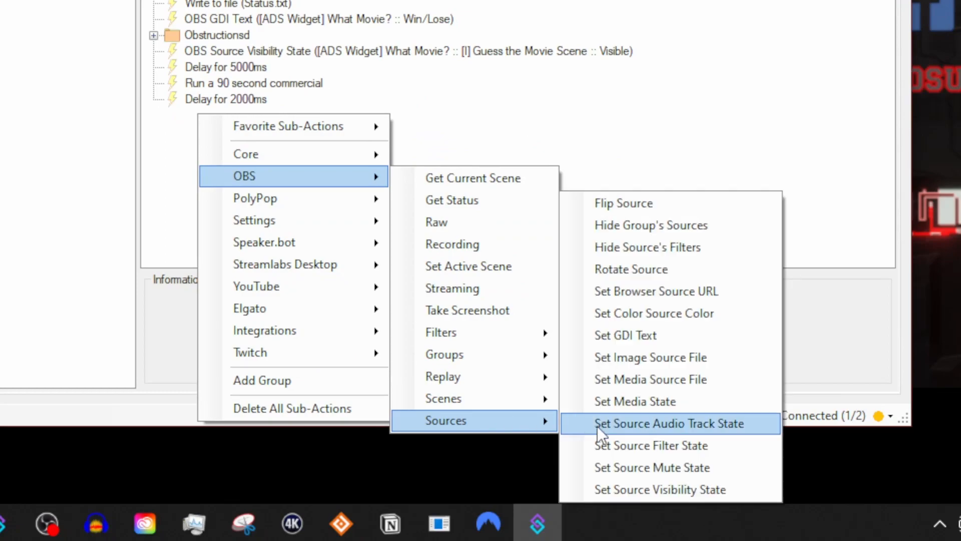
left_click(645, 489)
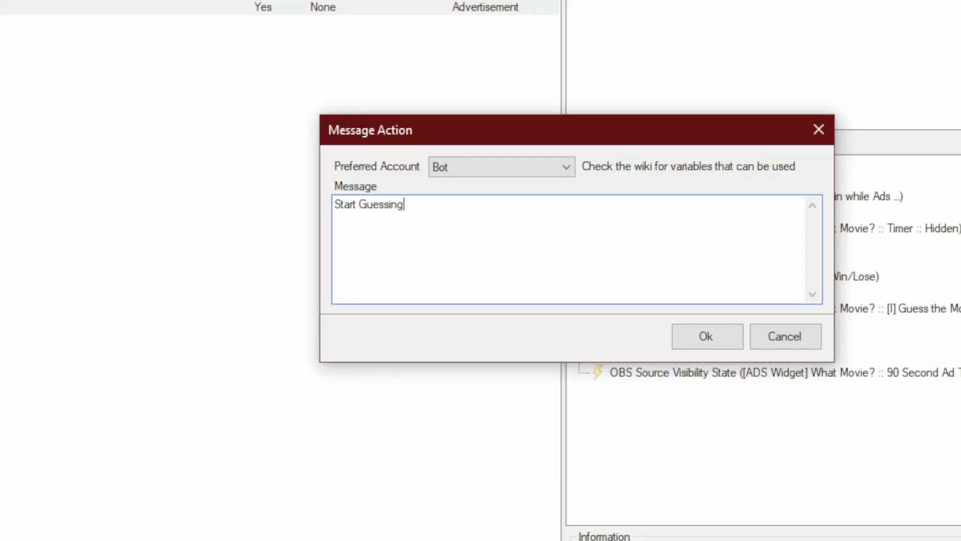
Complete the Twitch message sub-action from the Bot account with the text "Start Guessing!".
type("!")
left_click(708, 335)
Add a comment sub-action reading "Turn Chat Check On" in green #008000.
right_click(692, 411)
mouse_move(764, 423)
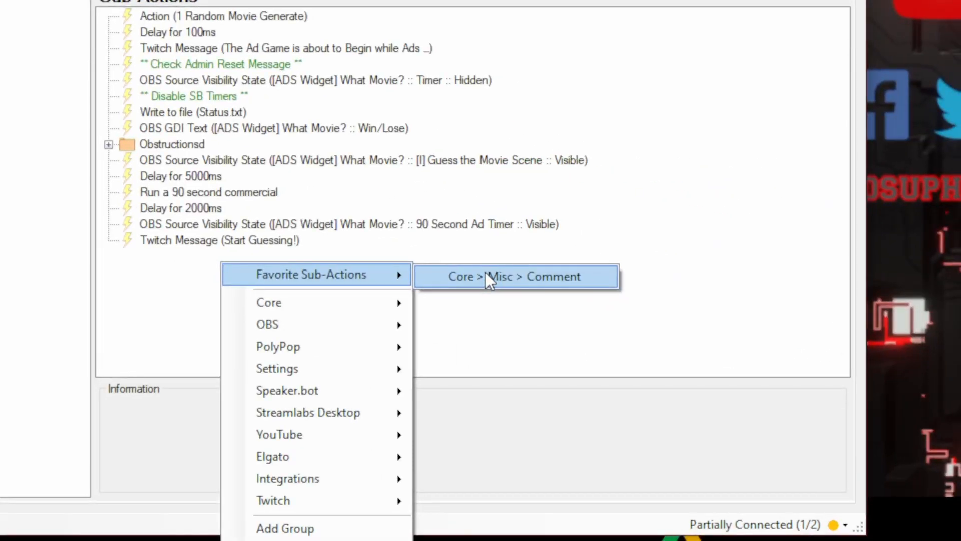
left_click(485, 275)
type("Turn Chat Check On")
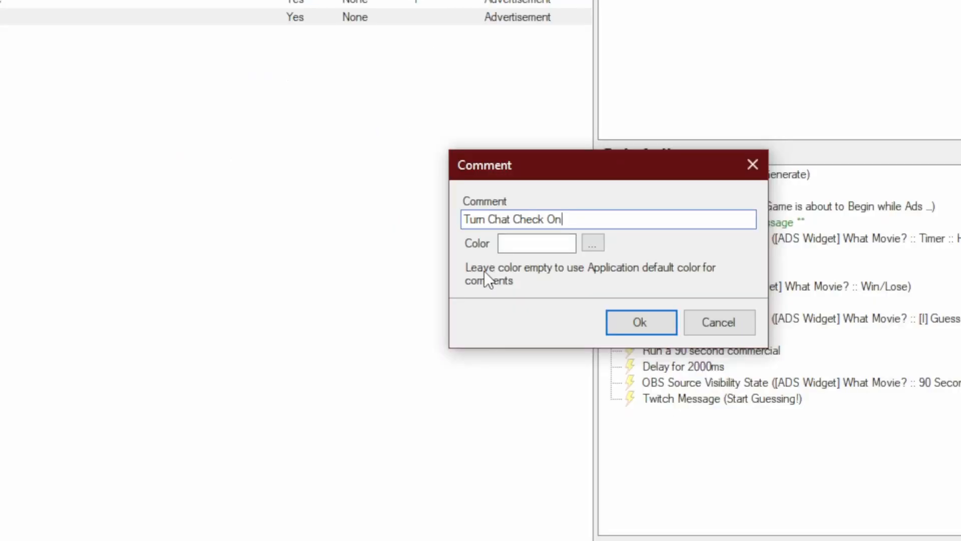
left_click(596, 245)
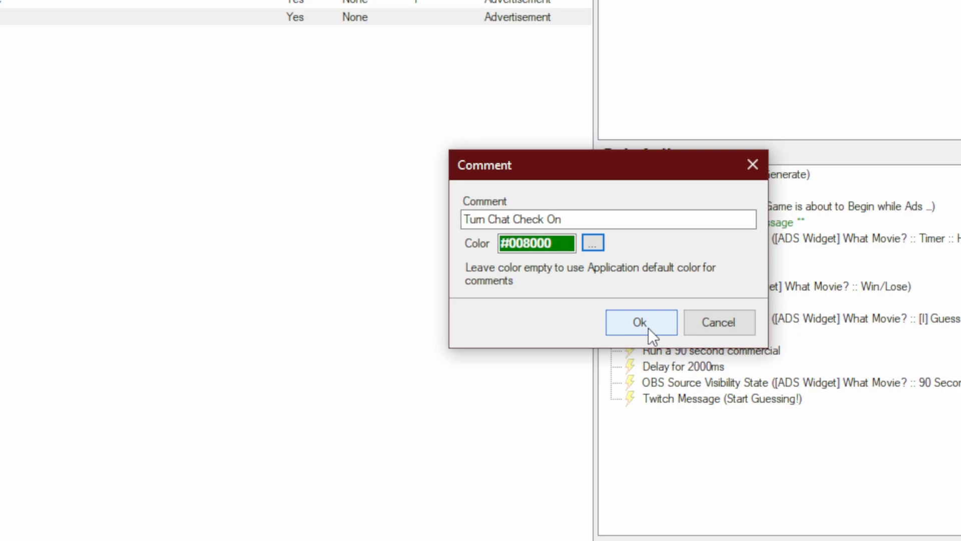
left_click(648, 329)
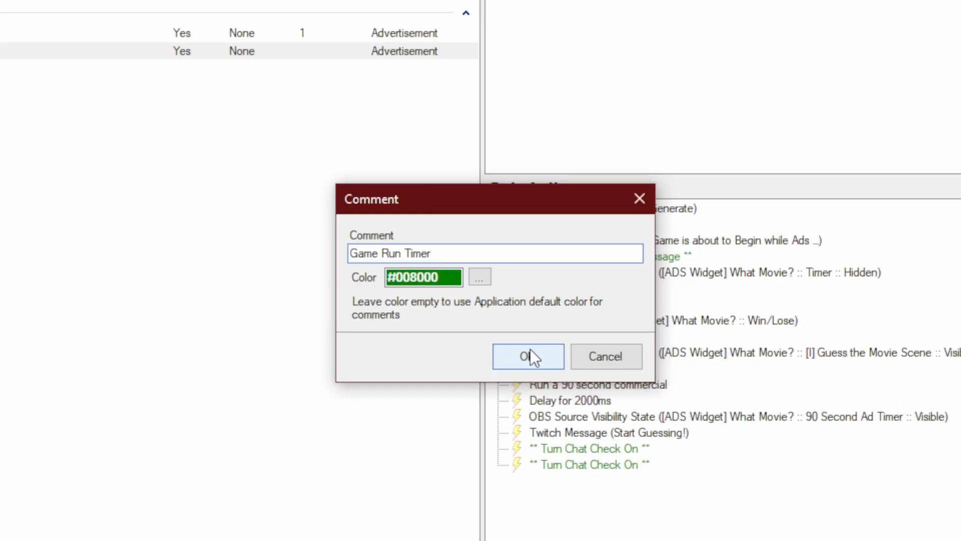
Change the text of the duplicated green comments to "Game Run Timer" and "Turn off Trigger Timer".
left_click(530, 349)
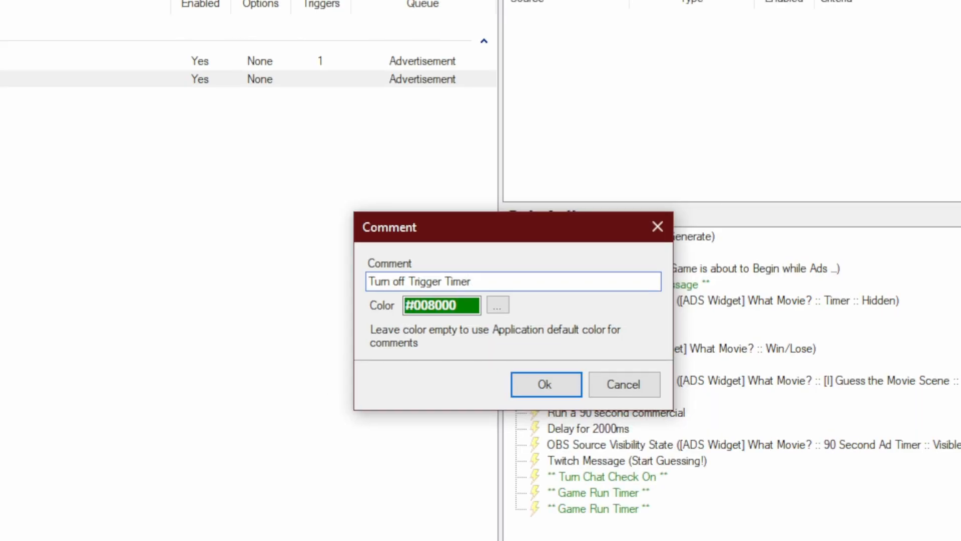
left_click(532, 382)
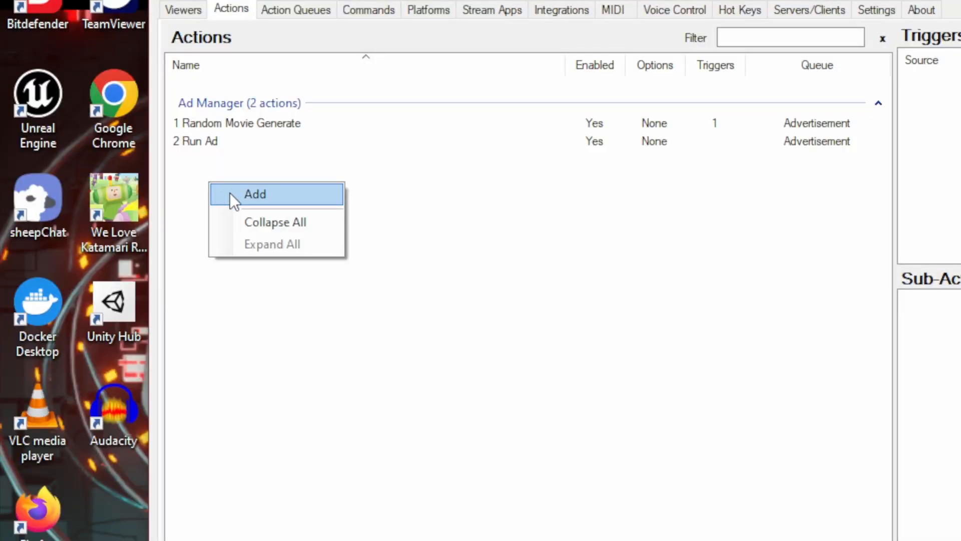
Add an action named "3 Check Chat" in the Ad Manager group with the Advertisement queue.
left_click(230, 193)
type("3 Check Chat")
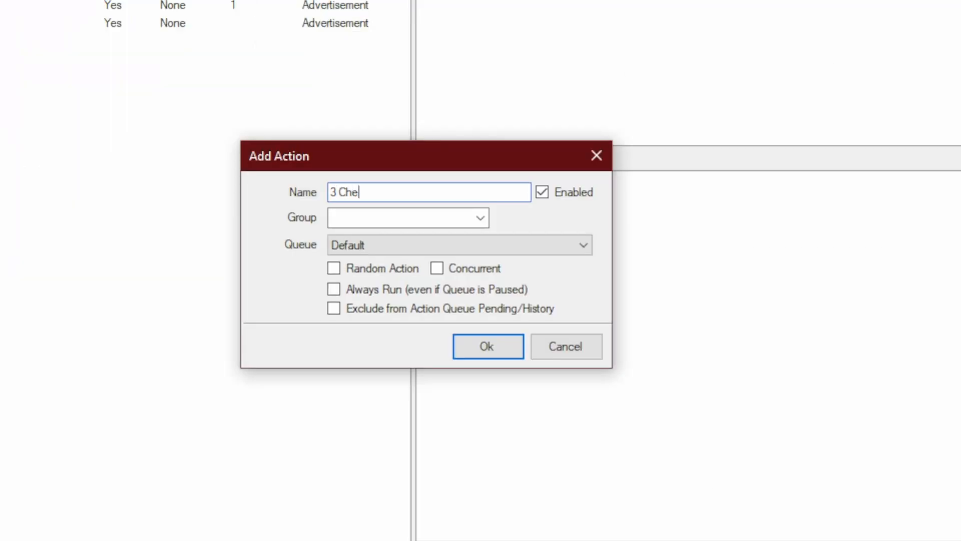
left_click(481, 219)
left_click(379, 231)
left_click(528, 246)
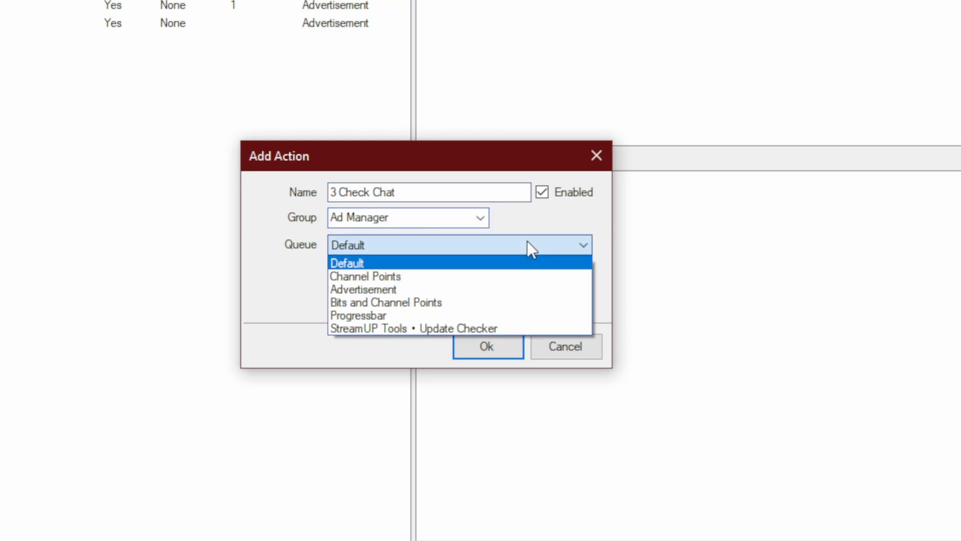
left_click(471, 288)
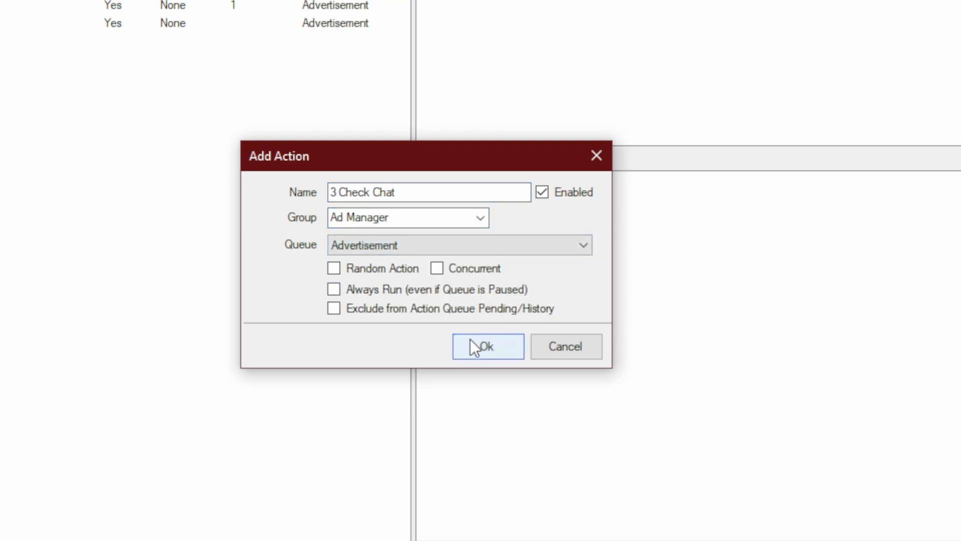
left_click(470, 339)
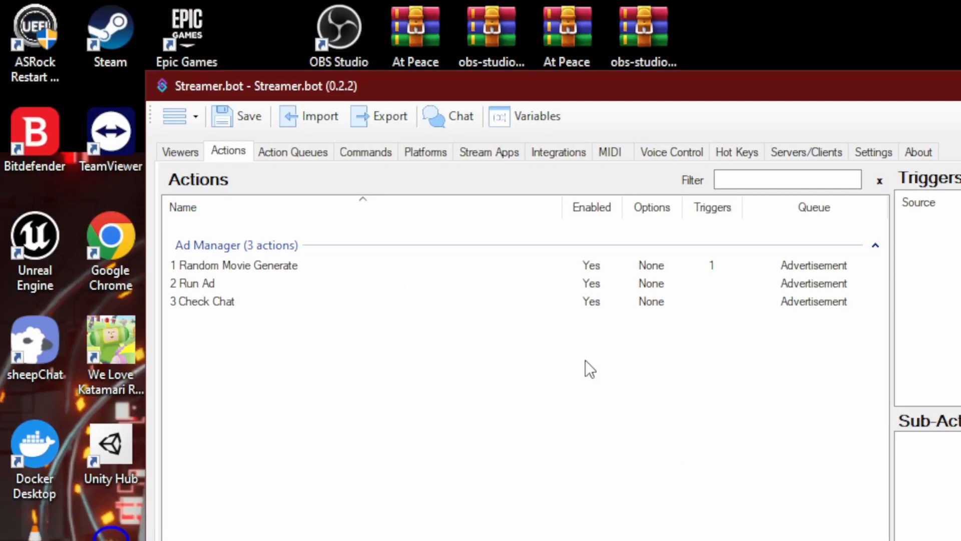
Add a Twitch Chat Message trigger to the "3 Check Chat" action.
left_click(294, 305)
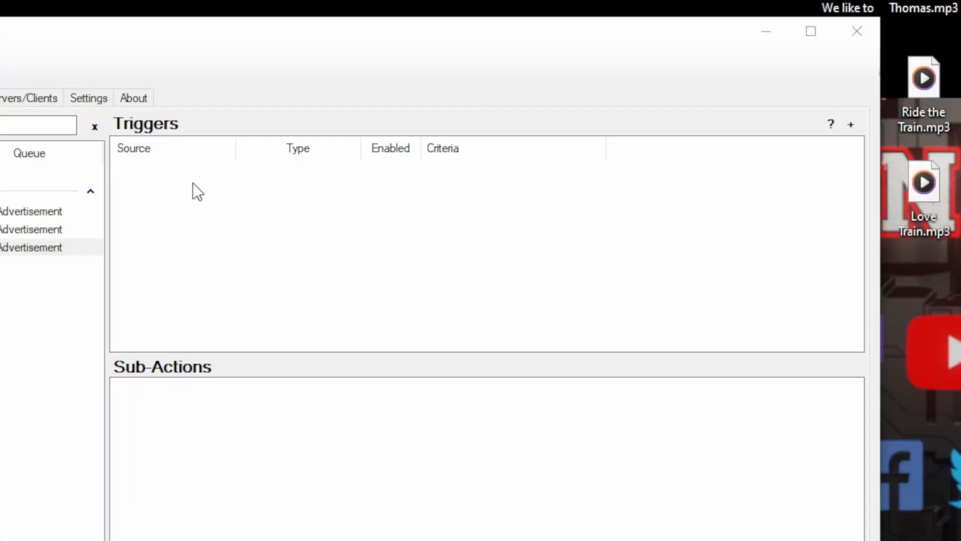
right_click(194, 183)
mouse_move(300, 428)
mouse_move(450, 539)
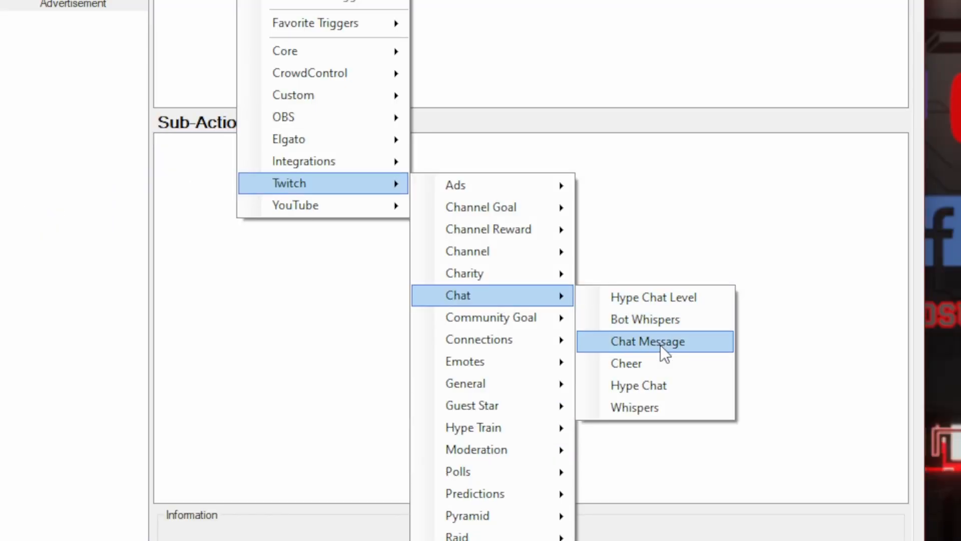
left_click(661, 345)
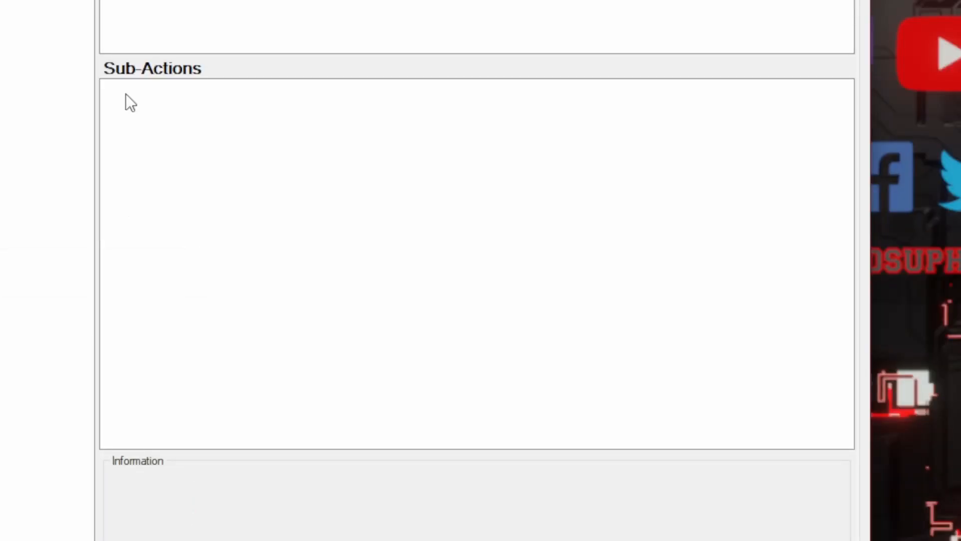
Add a Twitch Get User Info for Target sub-action with source type User.
right_click(244, 450)
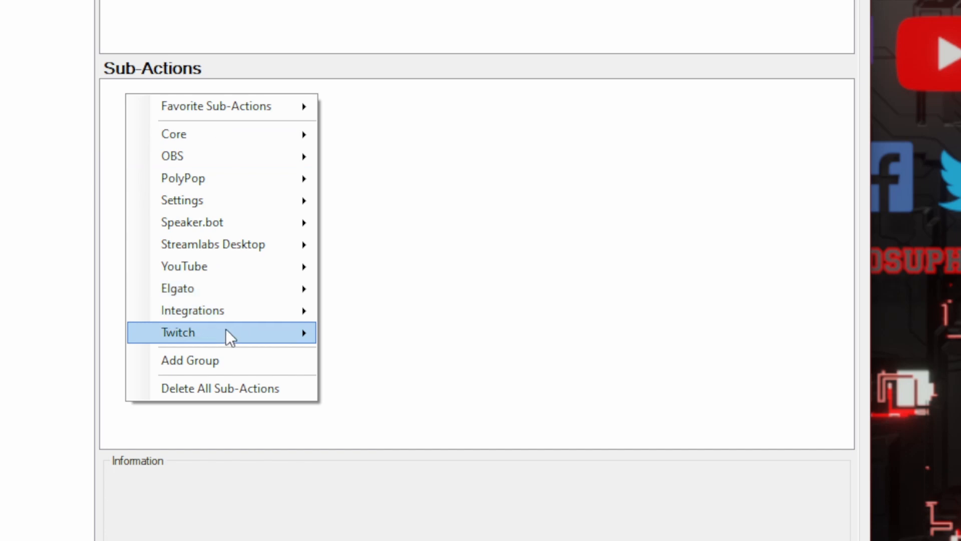
mouse_move(225, 335)
mouse_move(370, 540)
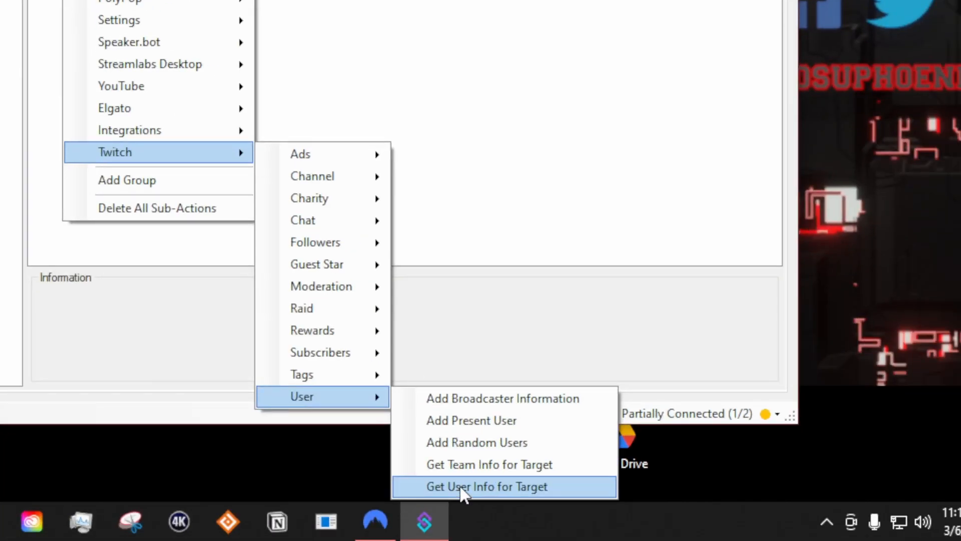
left_click(463, 493)
left_click(476, 283)
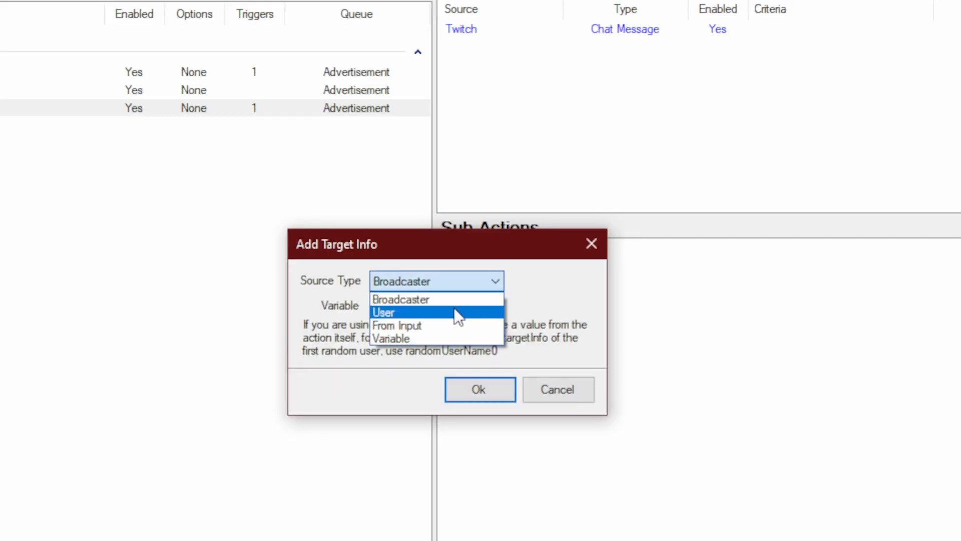
left_click(453, 312)
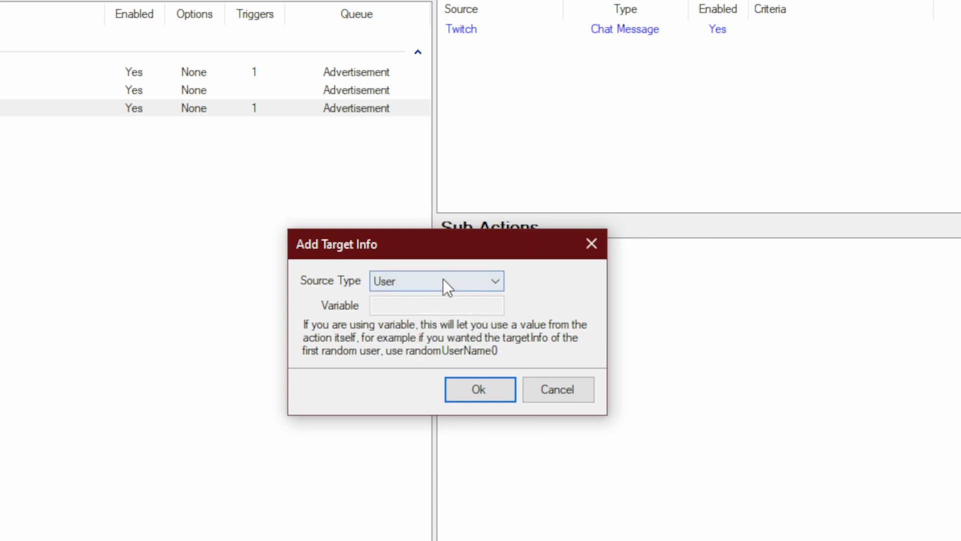
left_click(479, 383)
Add an If/Else sub-action that breaks when the variable userName equals the broadcaster's username.
right_click(498, 275)
mouse_move(543, 317)
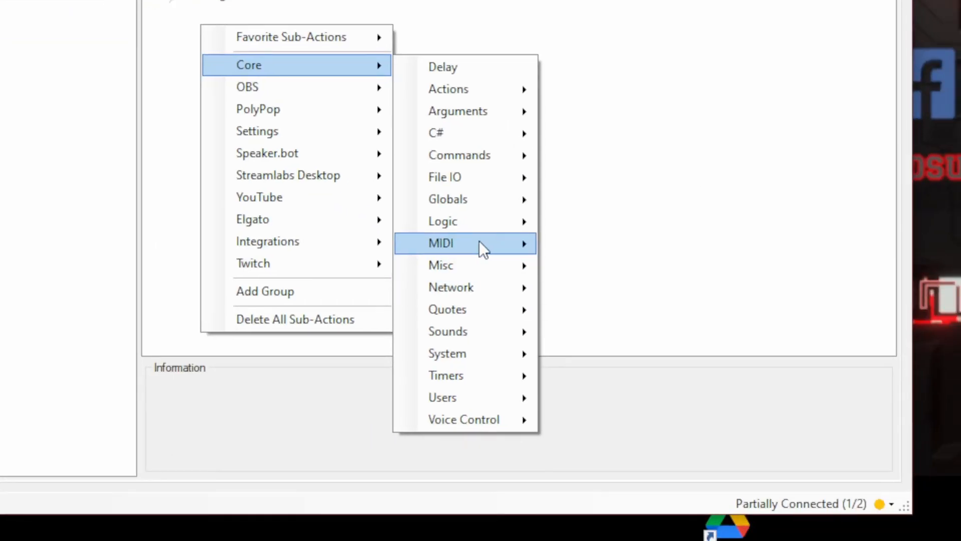
mouse_move(485, 224)
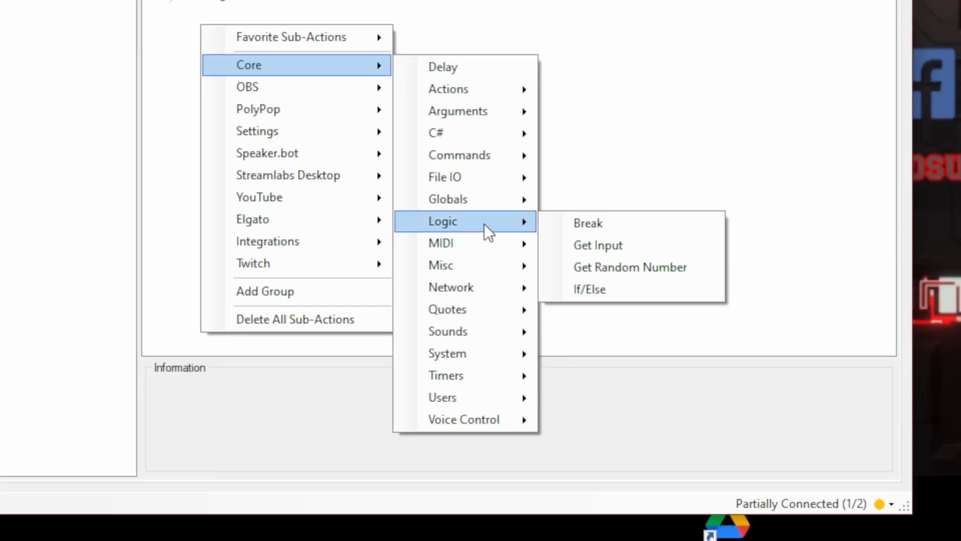
left_click(600, 287)
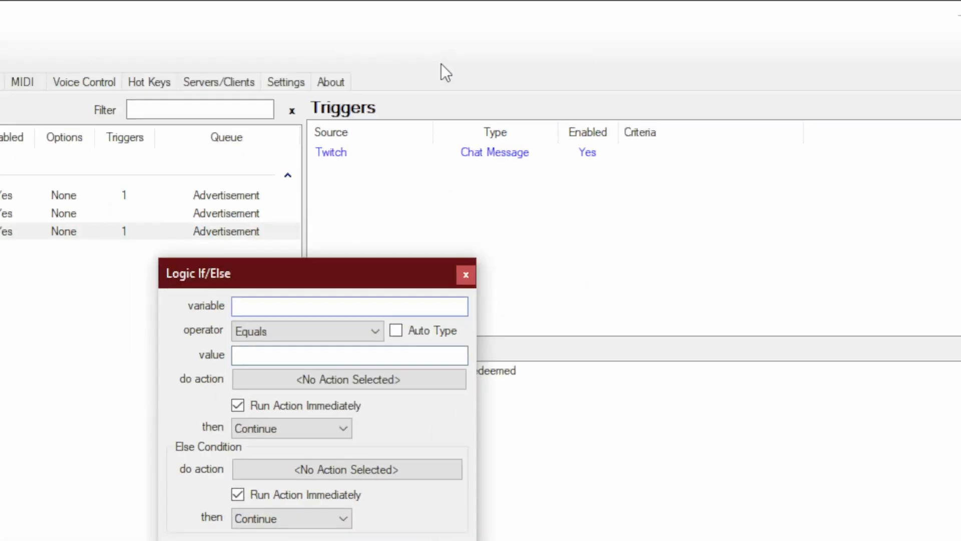
type("userName")
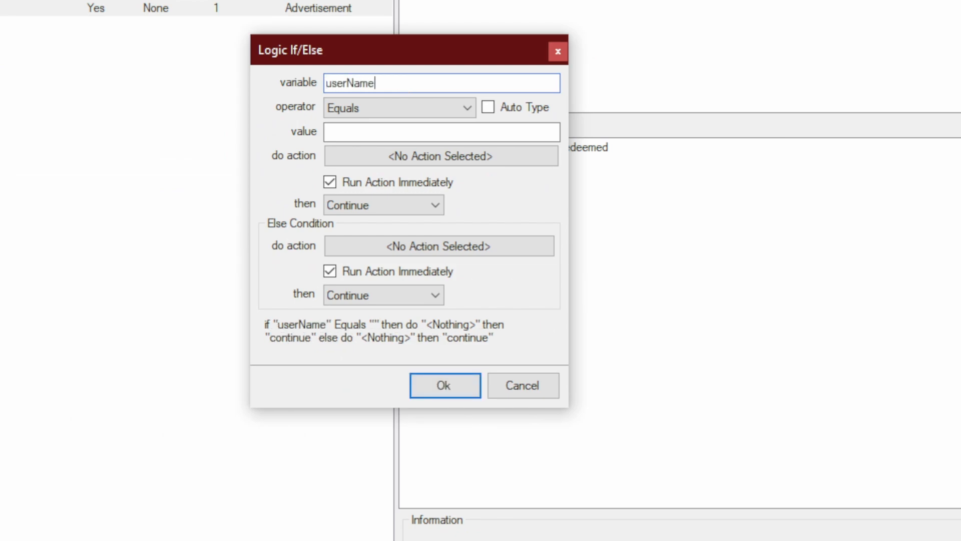
left_click(408, 133)
type("OSUPhoenix")
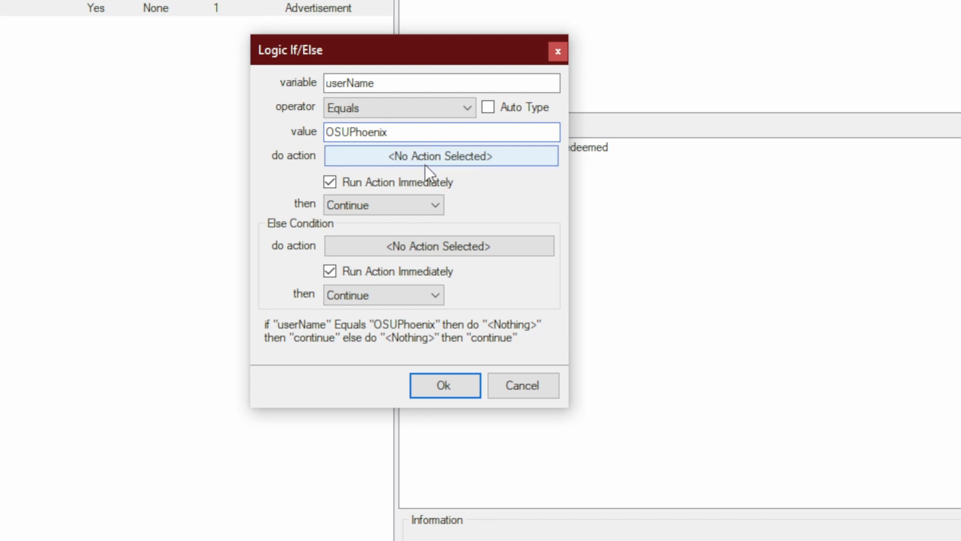
left_click(405, 200)
left_click(364, 230)
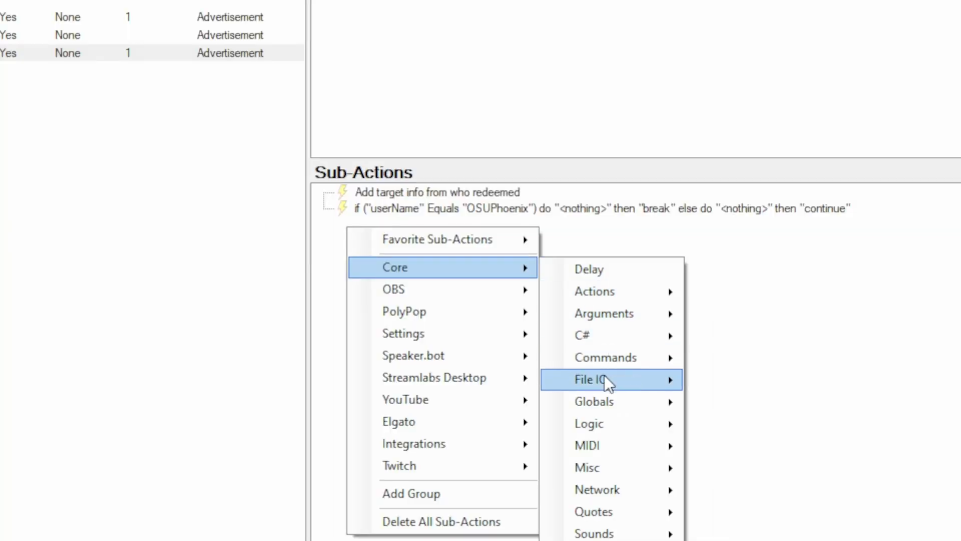
Add a Global (Set) sub-action that sets the global variable "chatter" to the argument "user".
mouse_move(603, 396)
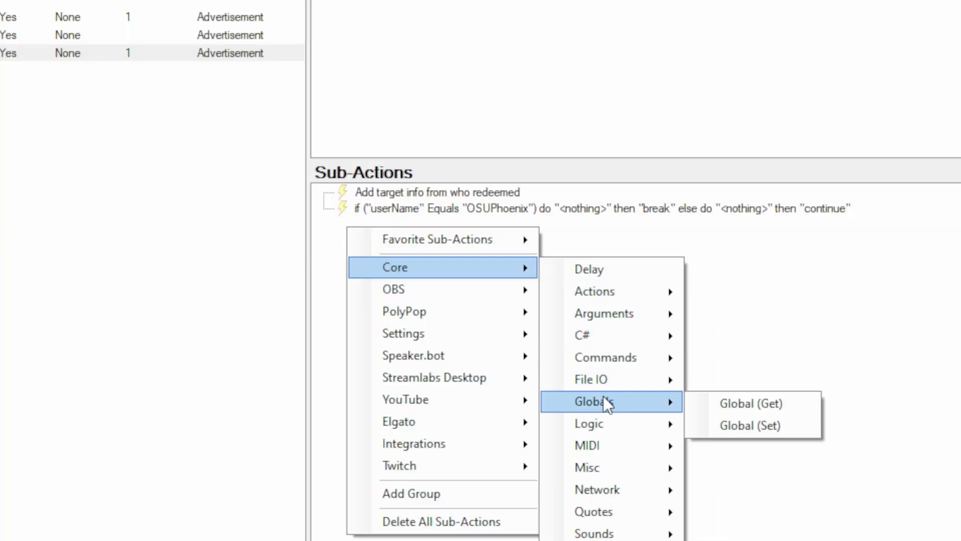
left_click(753, 426)
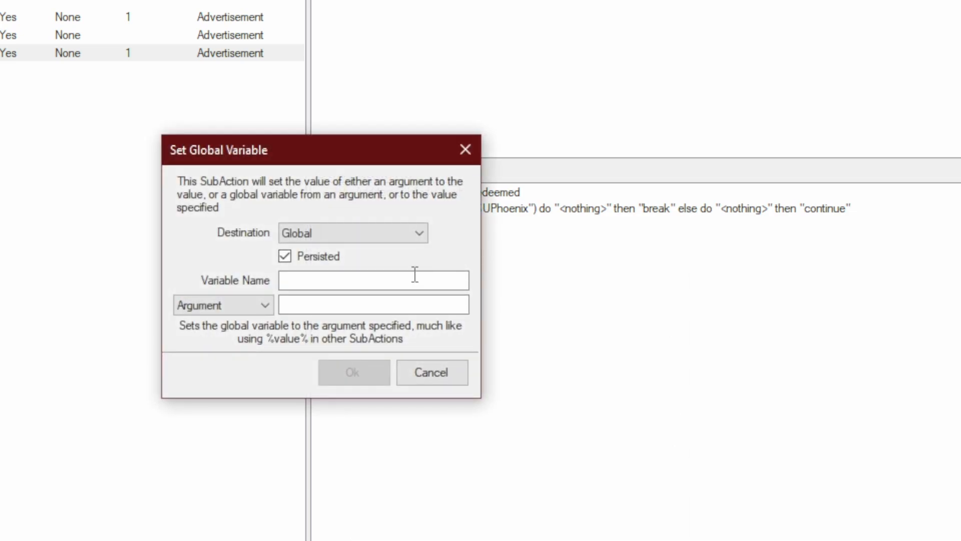
left_click(369, 283)
type("chatter")
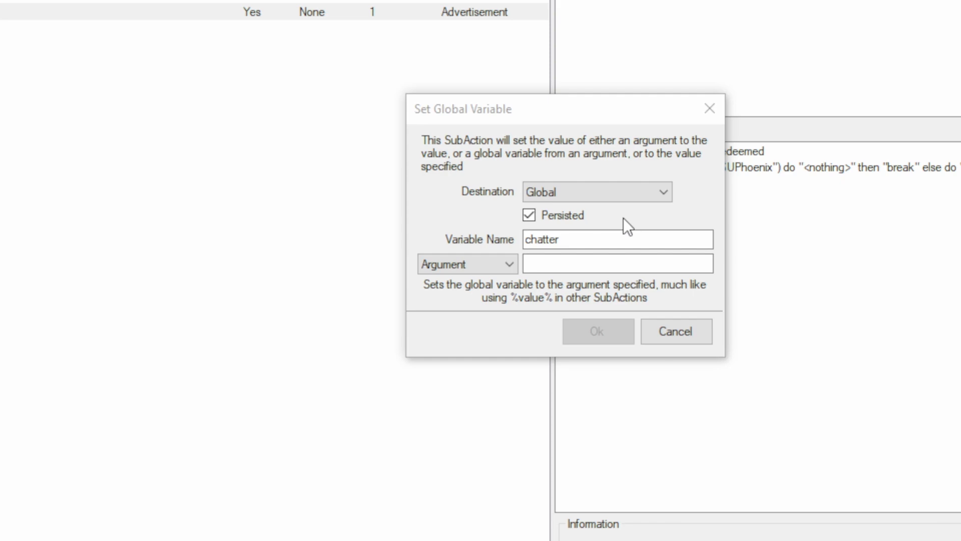
left_click(559, 262)
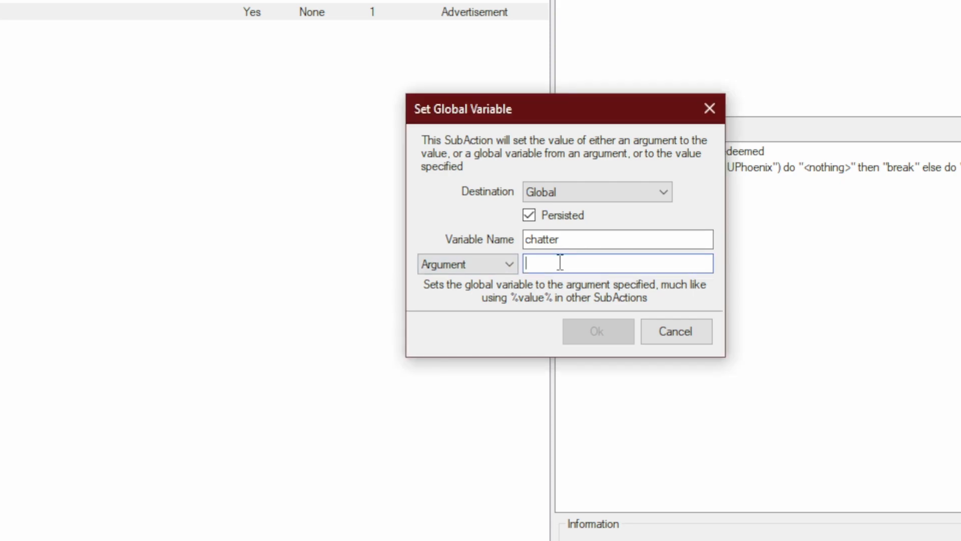
type("user")
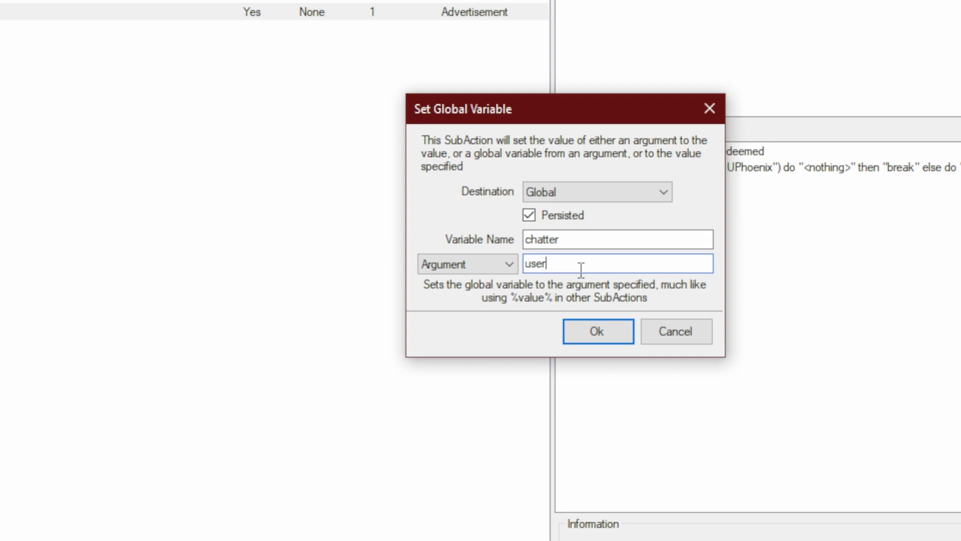
key("Return")
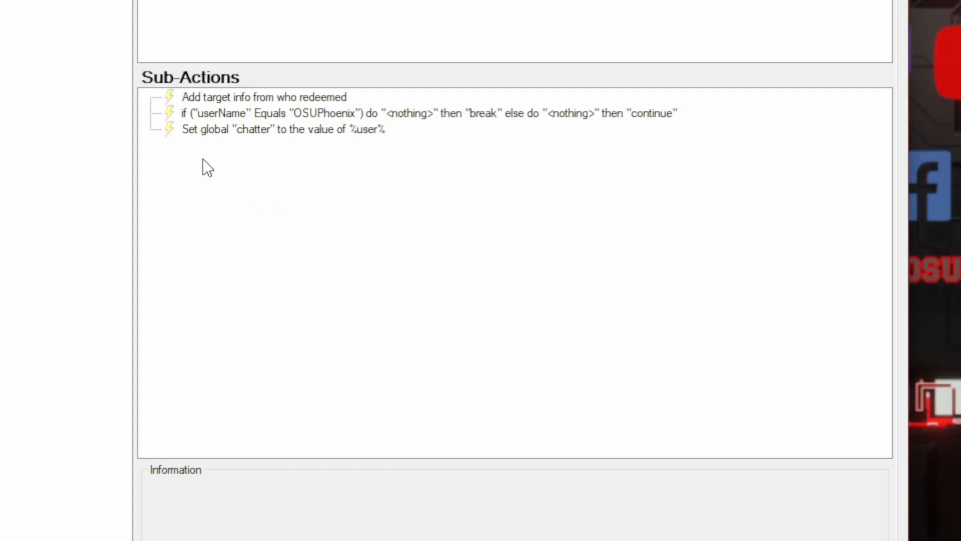
Add a Global (Get) sub-action reading "answerSearch" into "responseSearch" with default value "whoops".
right_click(179, 150)
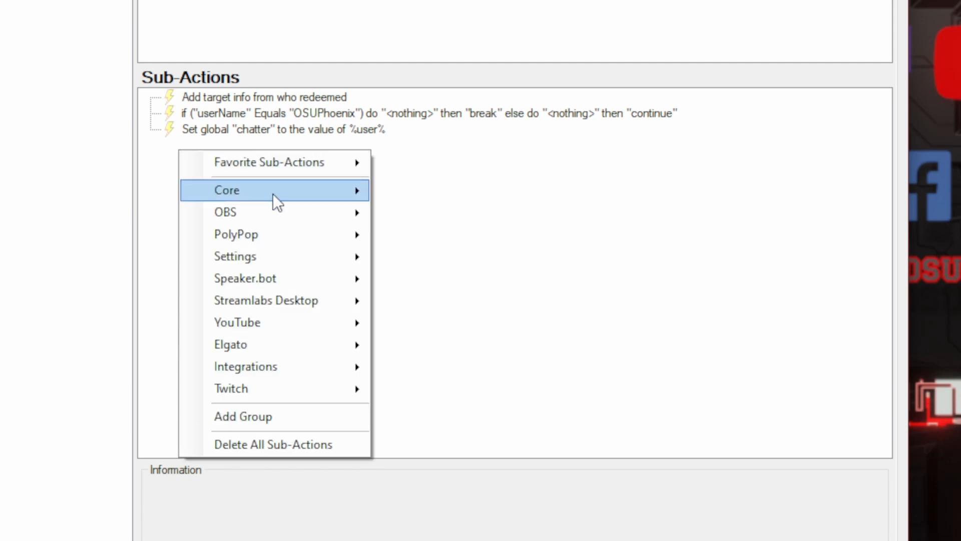
mouse_move(261, 197)
mouse_move(476, 326)
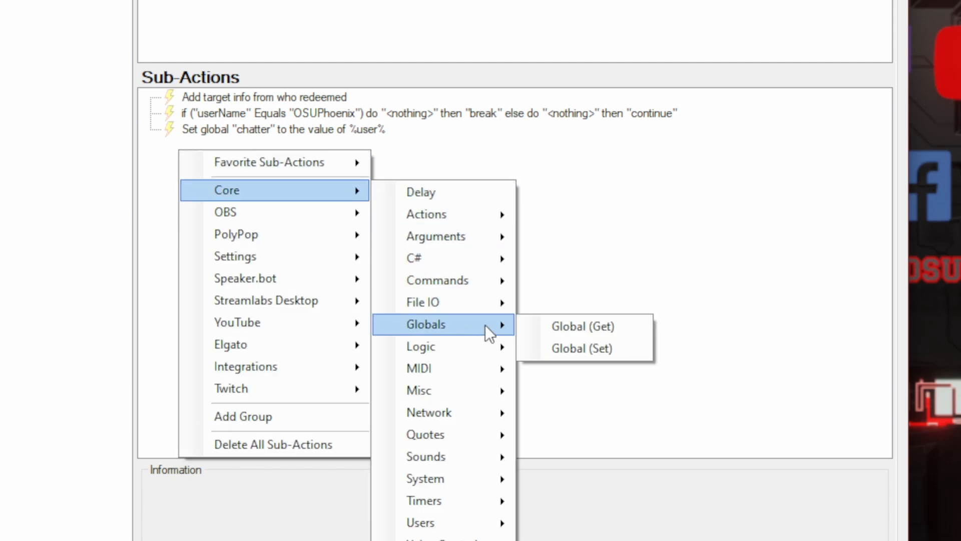
left_click(587, 326)
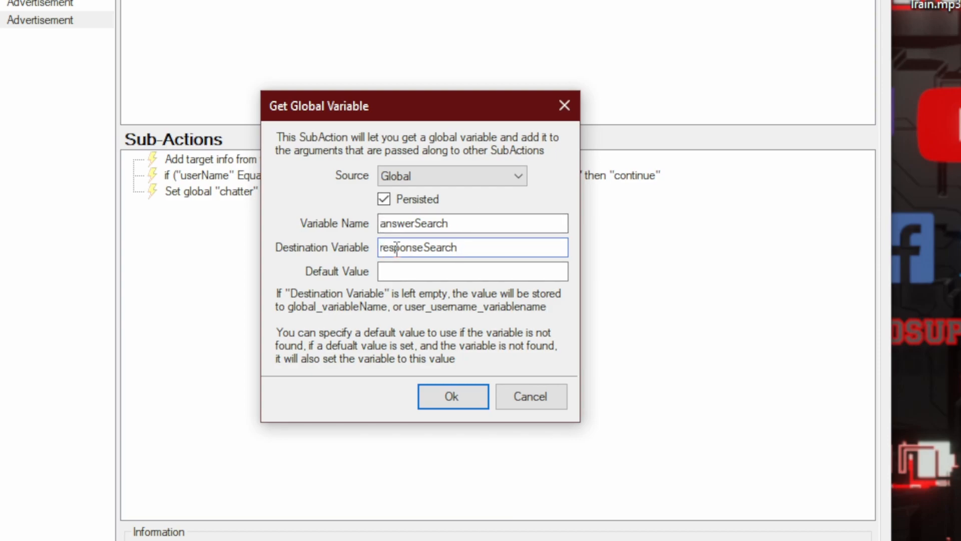
left_click(472, 271)
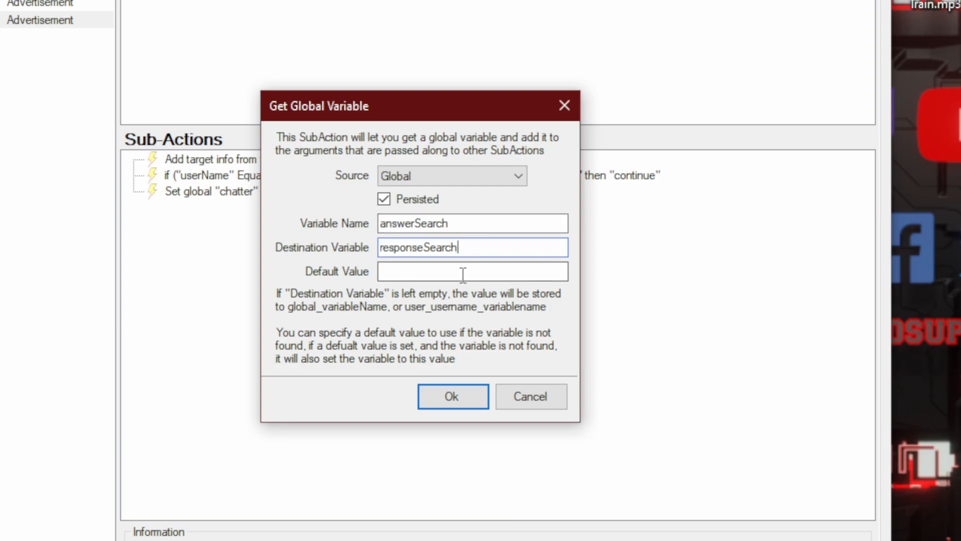
type("whoops")
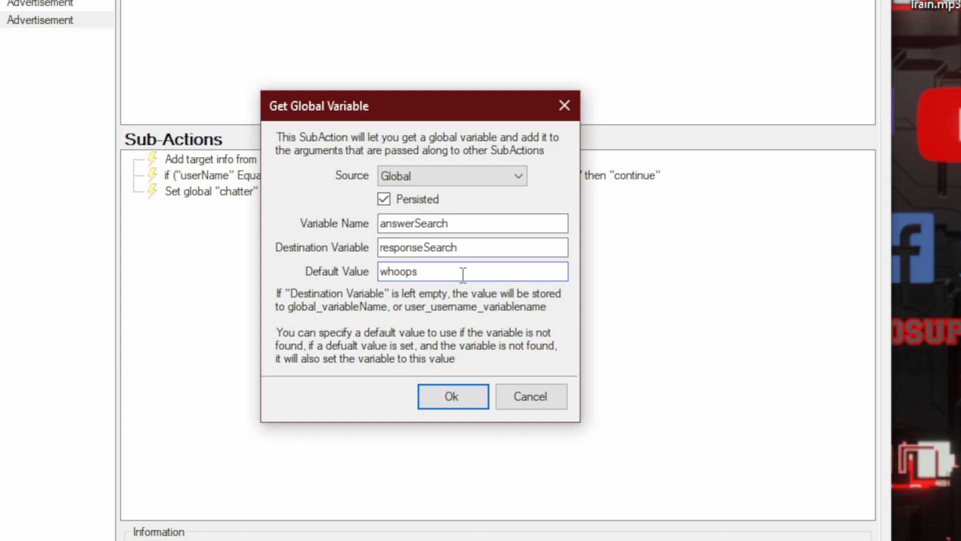
left_click(453, 396)
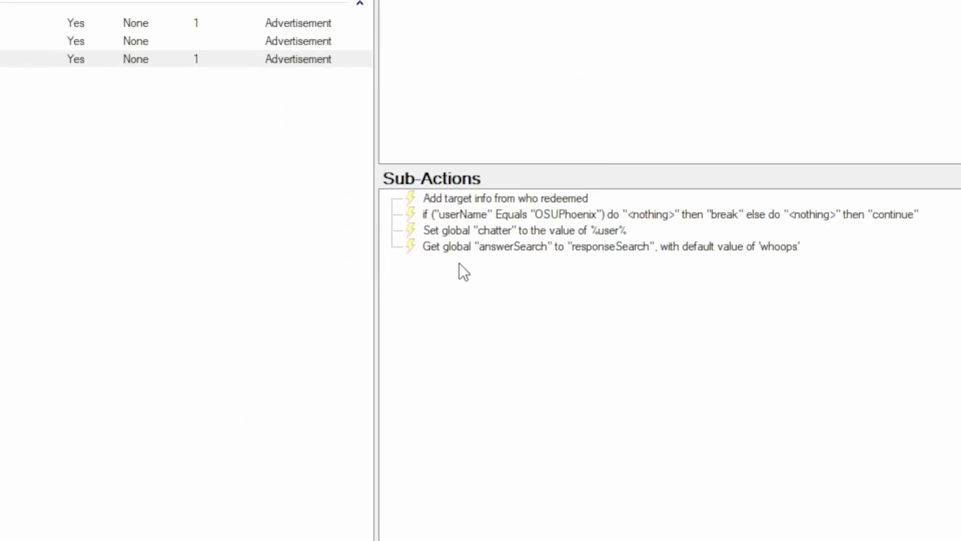
Add a Global (Get) sub-action reading "globalTitle" into "exactTitle" with default value "Oh Noes".
right_click(445, 266)
mouse_move(523, 309)
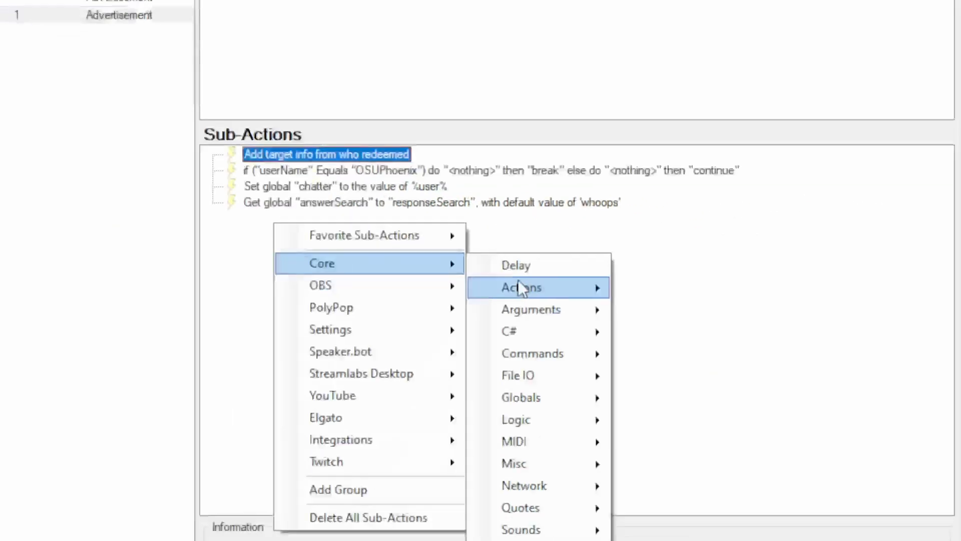
mouse_move(549, 398)
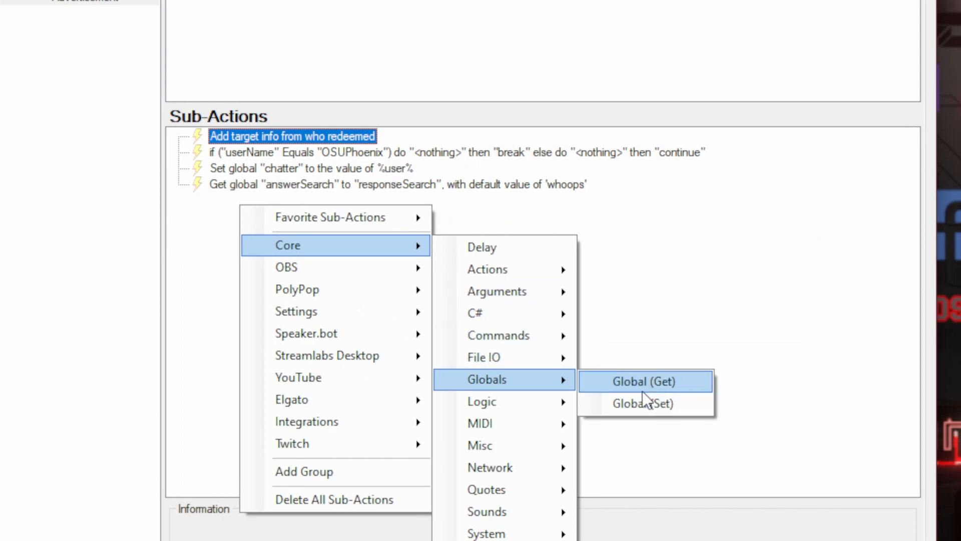
left_click(642, 390)
type("globalTitle")
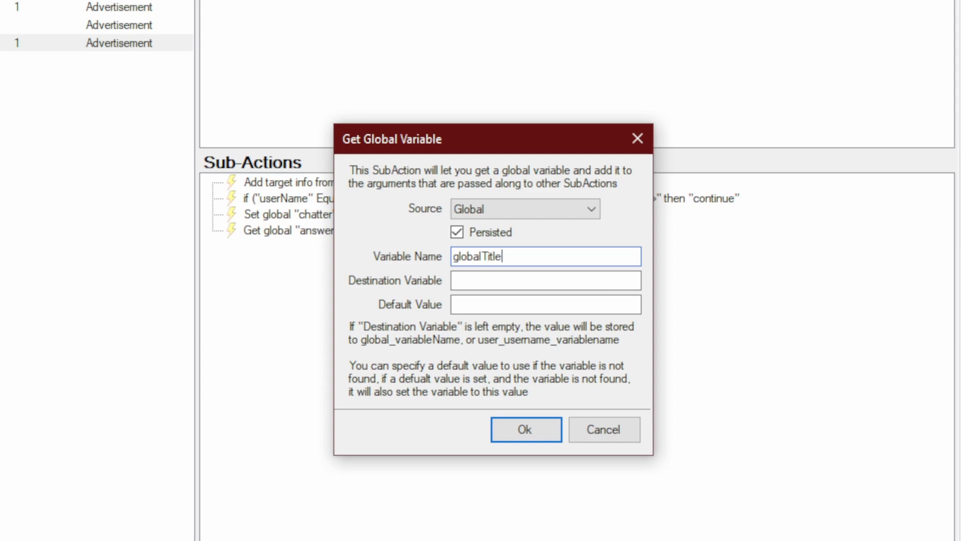
key("Tab")
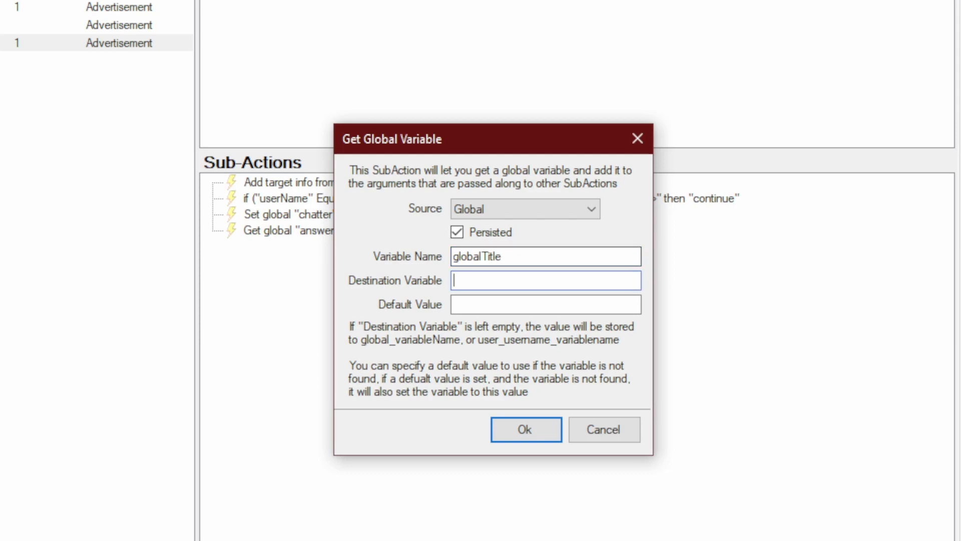
type("exactTitle")
key("Tab")
type("Oh")
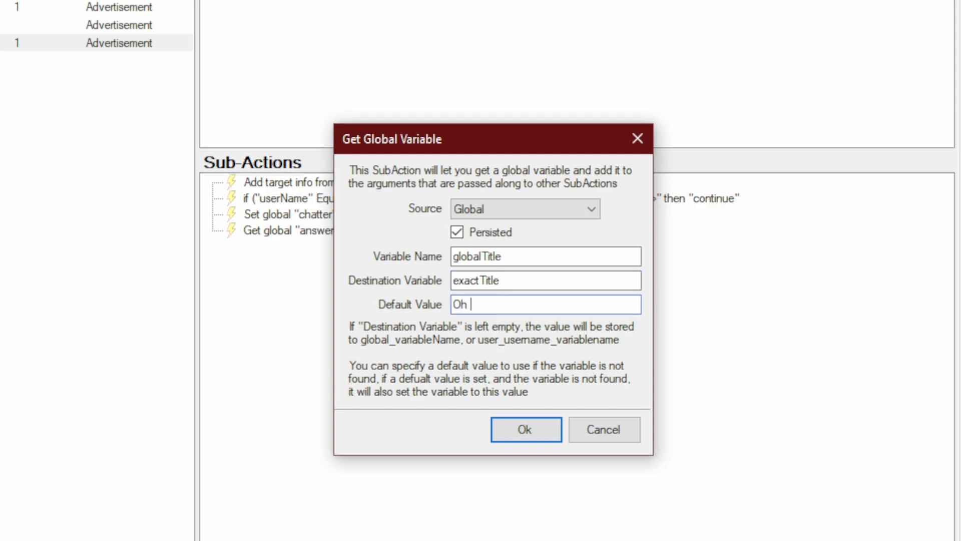
type(" Nos")
key("BackSpace")
type("es")
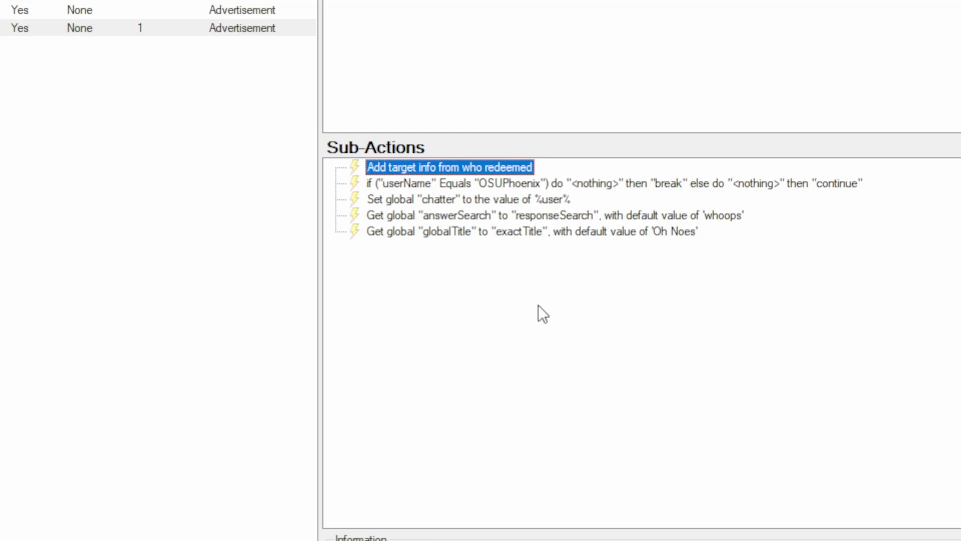
Add an If/Else sub-action that breaks when the variable "message" matches "responseSearch" with the Regex Match operator.
right_click(265, 133)
mouse_move(376, 246)
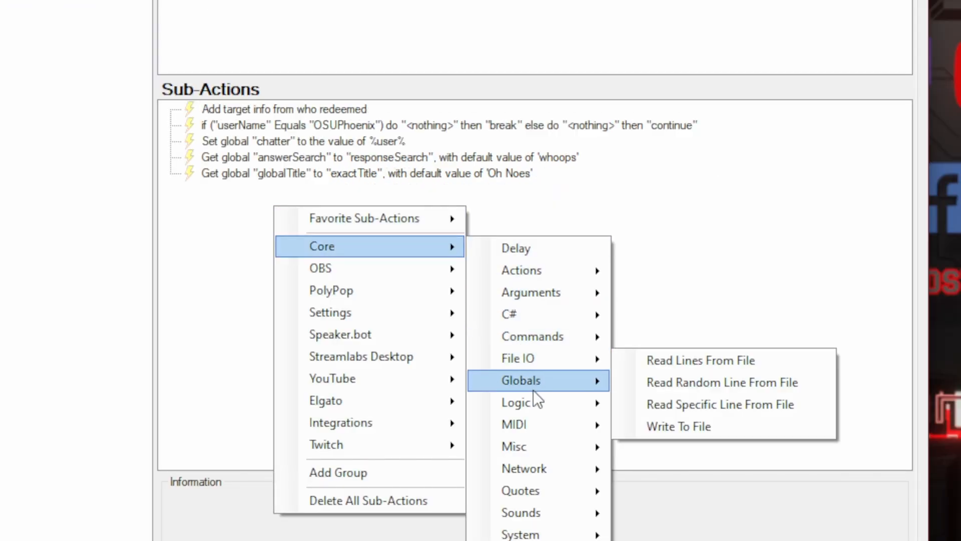
mouse_move(534, 406)
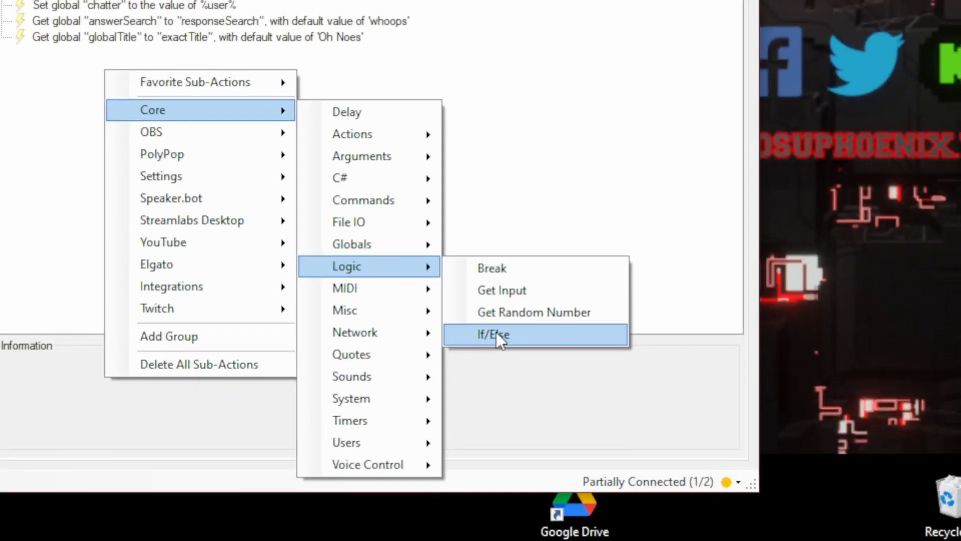
left_click(663, 470)
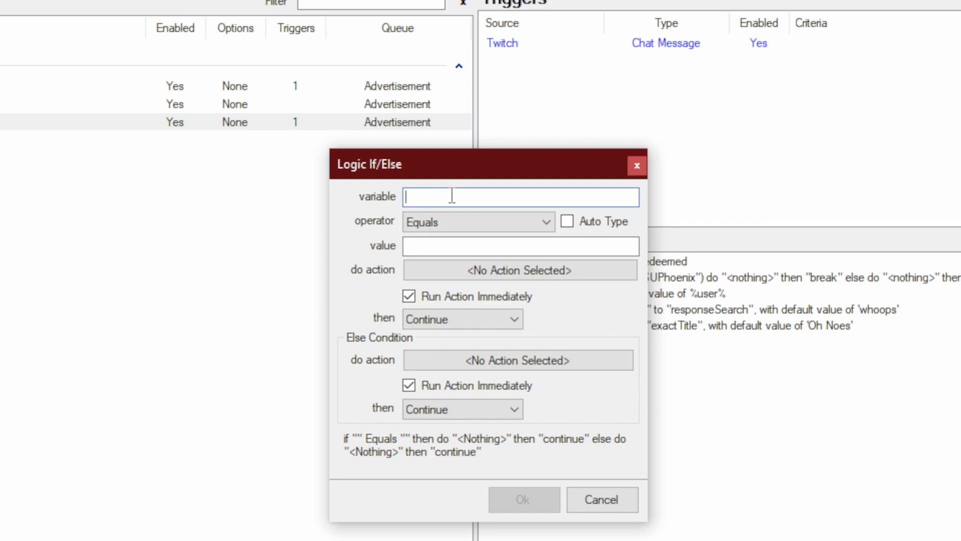
type("message")
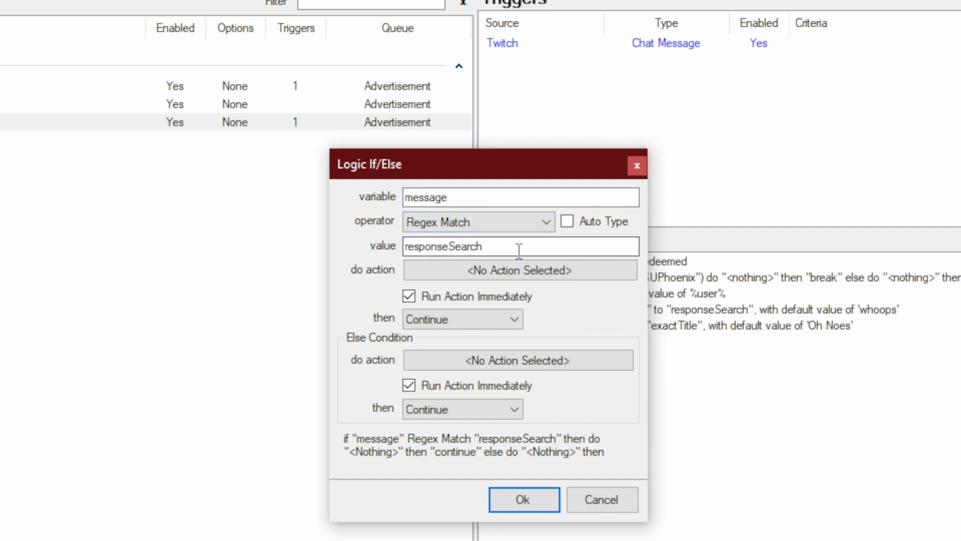
left_click(504, 270)
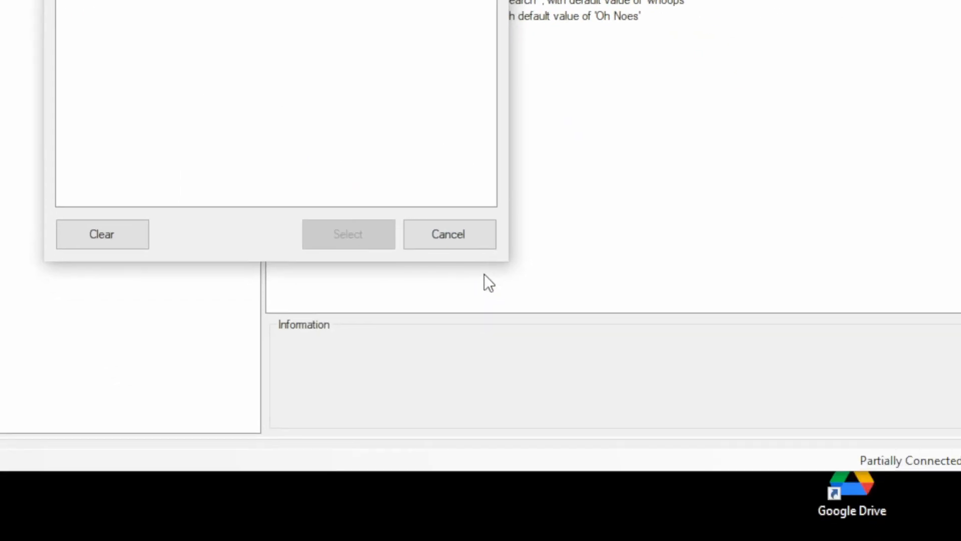
left_click(748, 533)
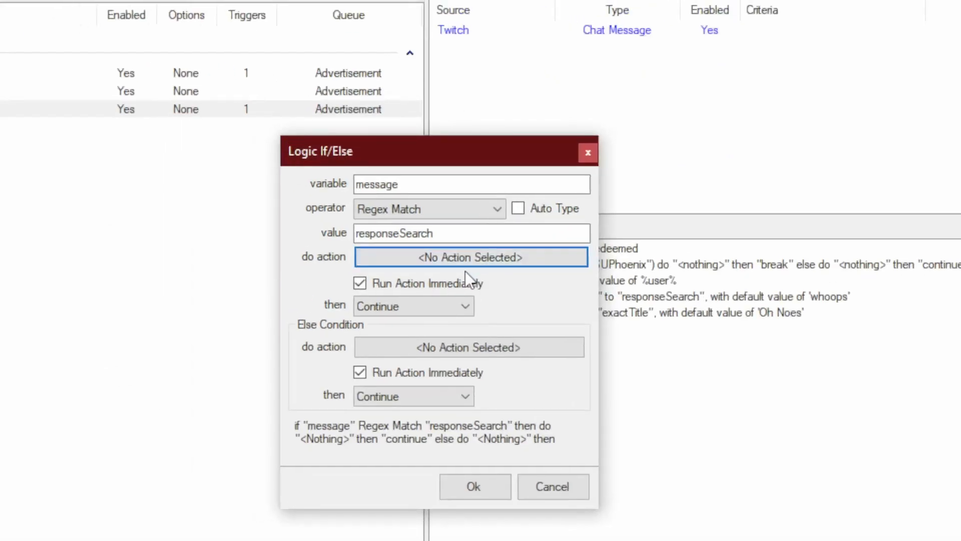
left_click(450, 296)
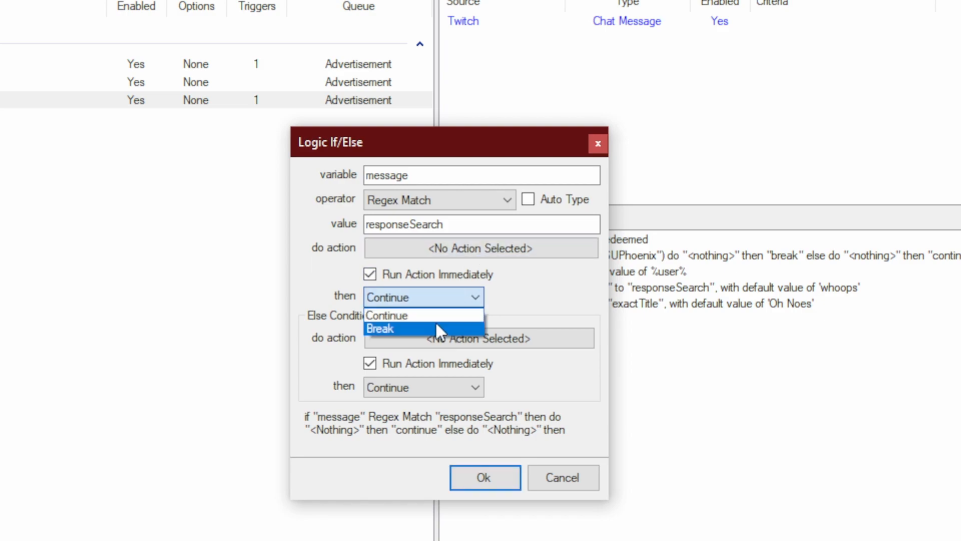
left_click(438, 325)
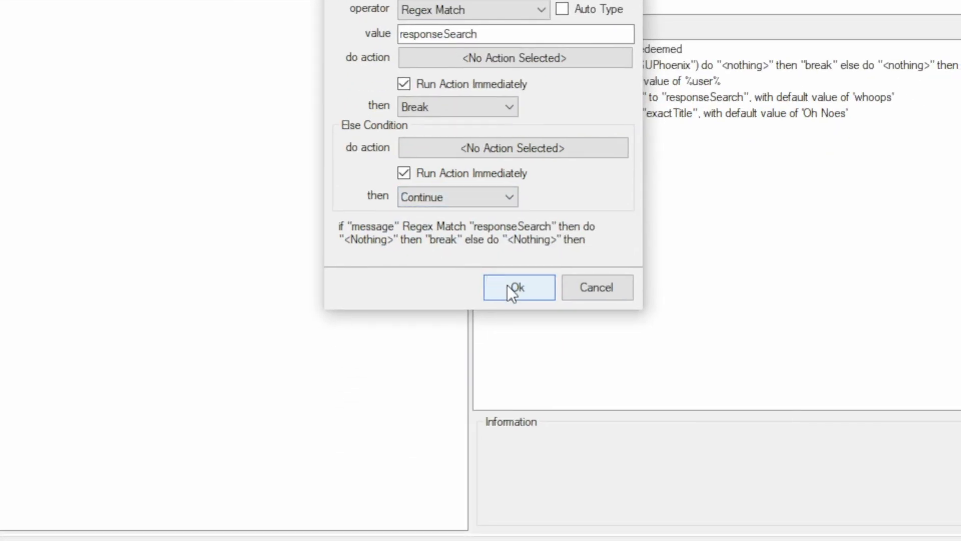
left_click(507, 285)
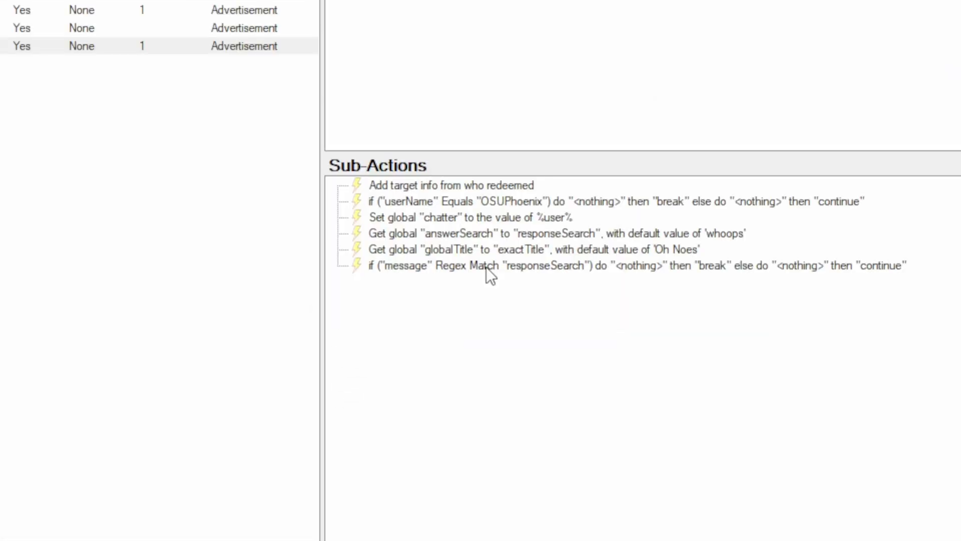
Duplicate the "message" Regex Match "responseSearch" sub-action and change the copy's operator to Contains.
right_click(486, 266)
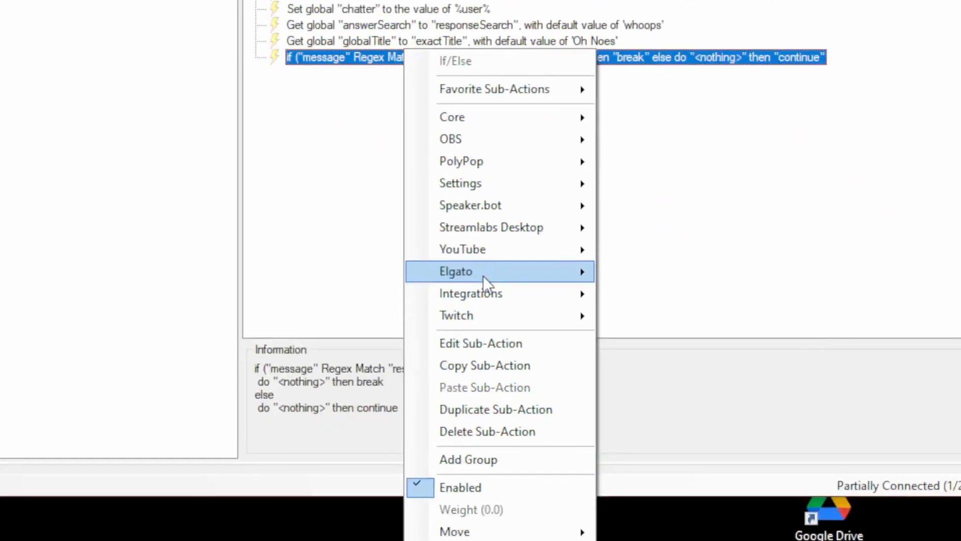
left_click(482, 405)
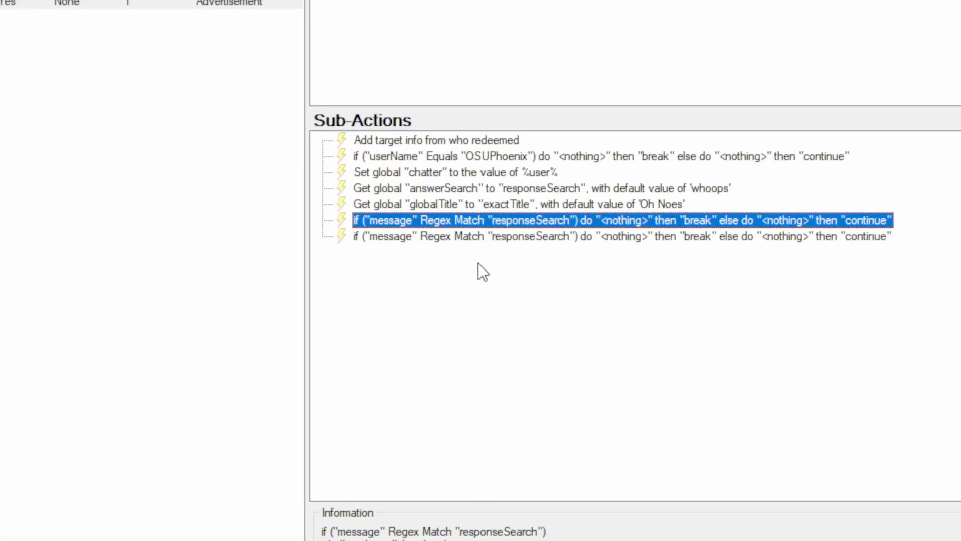
double_click(391, 73)
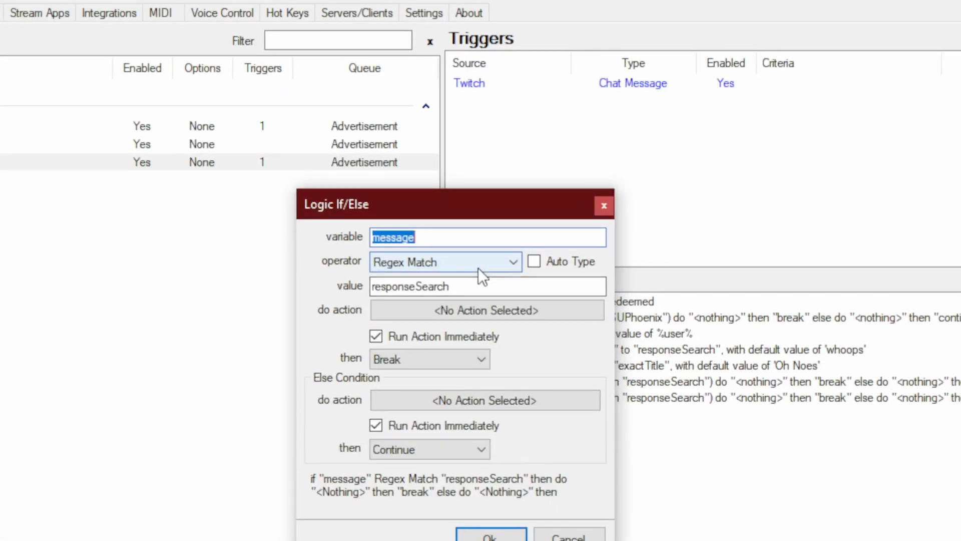
left_click(346, 129)
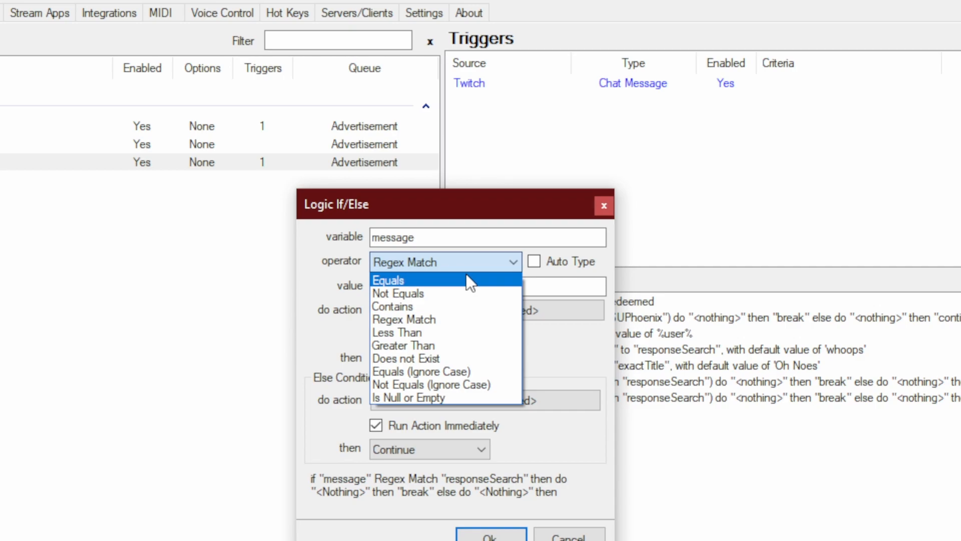
left_click(422, 305)
left_click(422, 306)
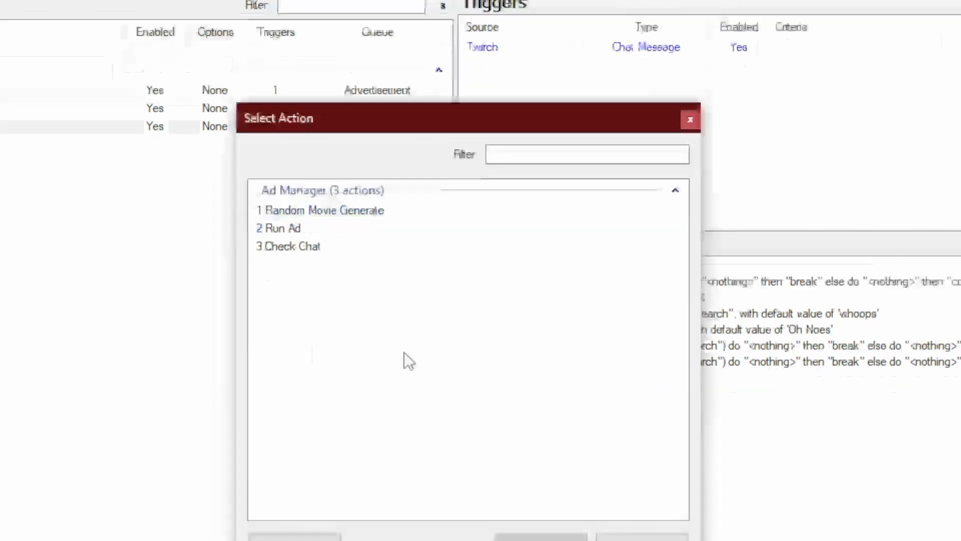
left_click(481, 275)
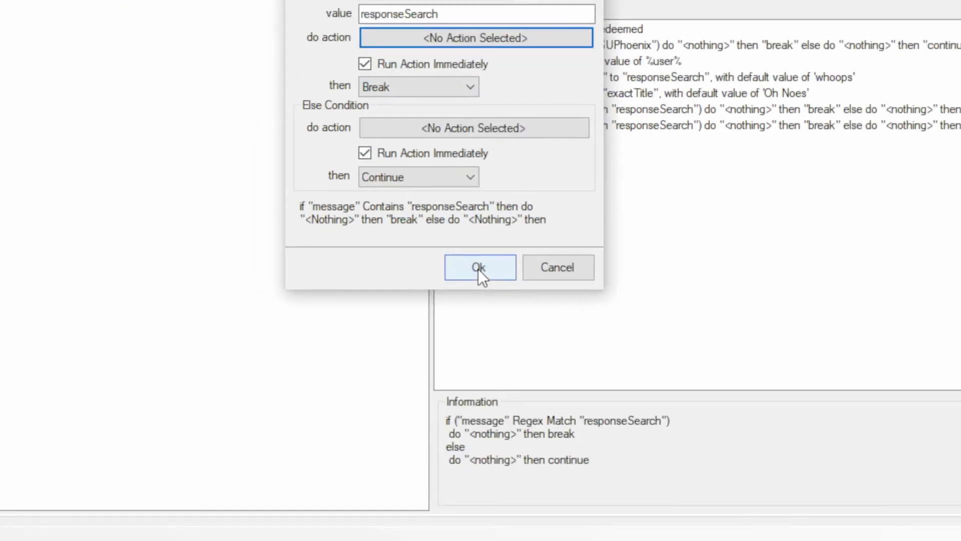
left_click(474, 406)
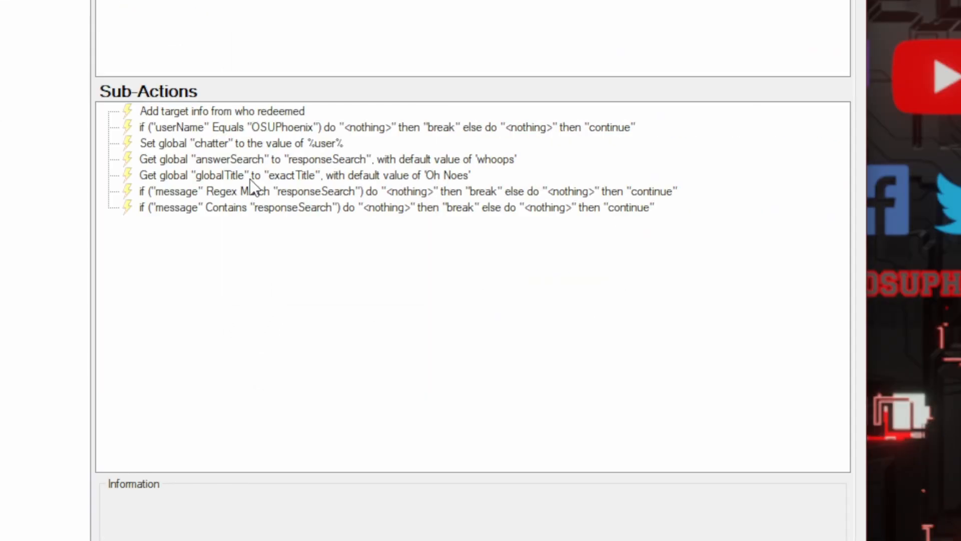
Duplicate the Regex Match "responseSearch" sub-action and set the copy's comparison value to "exactTitle".
left_click(581, 108)
right_click(242, 190)
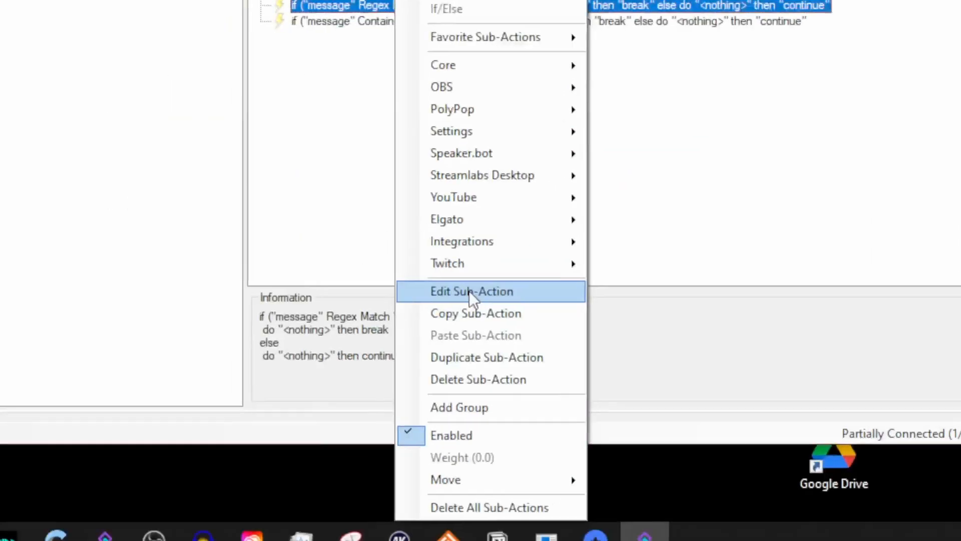
left_click(497, 332)
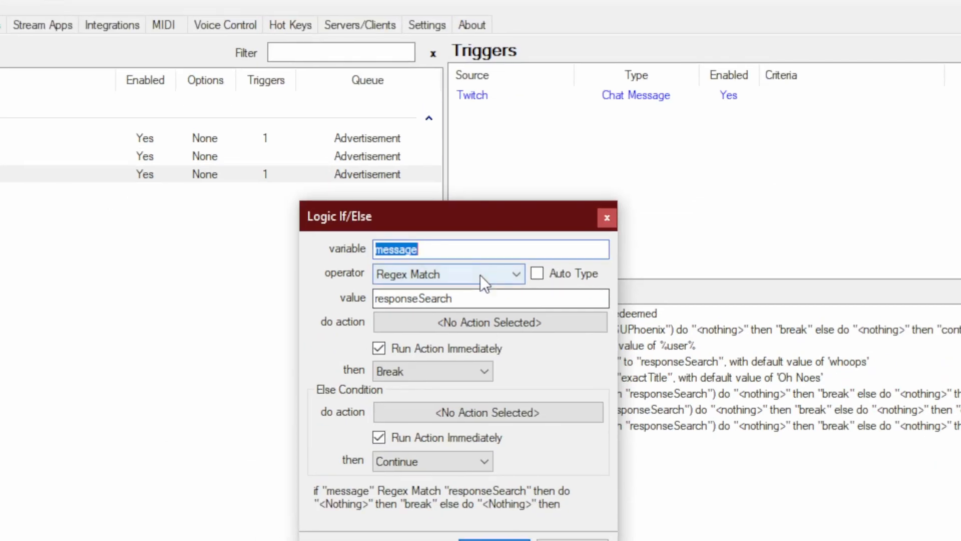
left_click_drag(481, 298, 375, 298)
type("exactTitl")
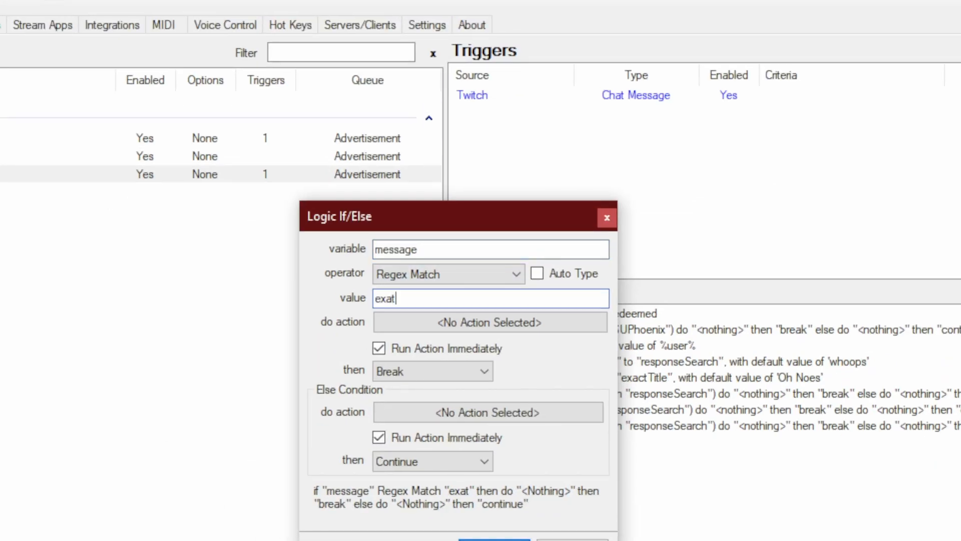
type("e")
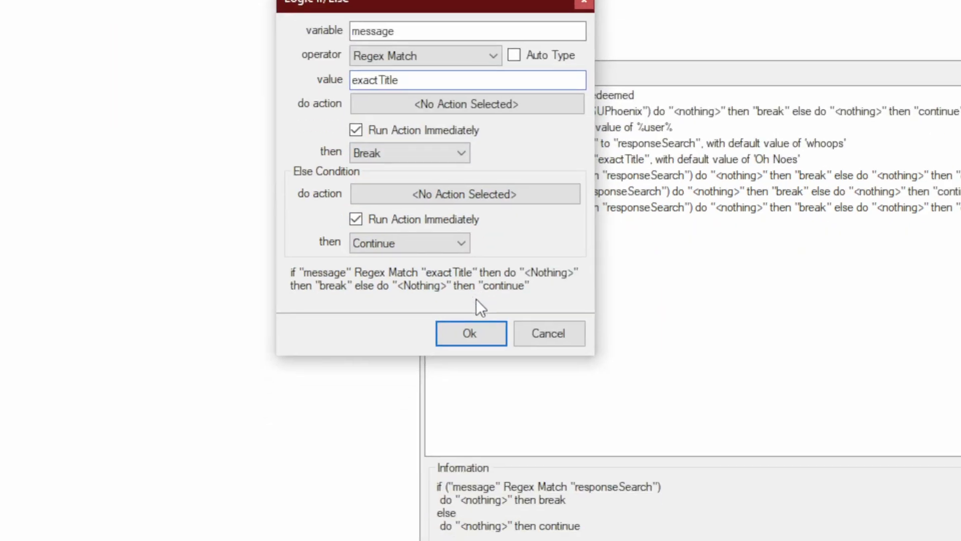
left_click(494, 539)
Duplicate the "message" Contains "responseSearch" sub-action and set the copy's comparison value to "exactTitle".
right_click(628, 413)
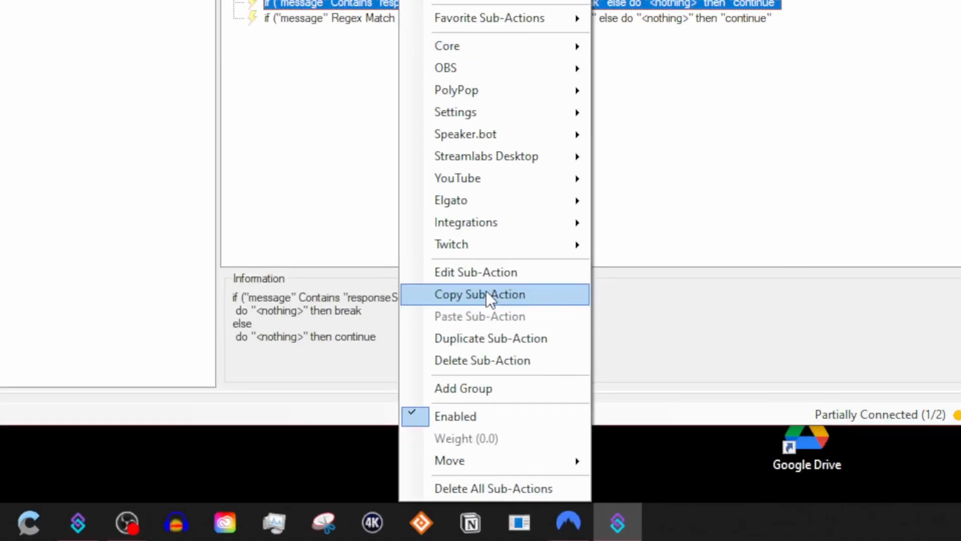
left_click(707, 477)
double_click(482, 281)
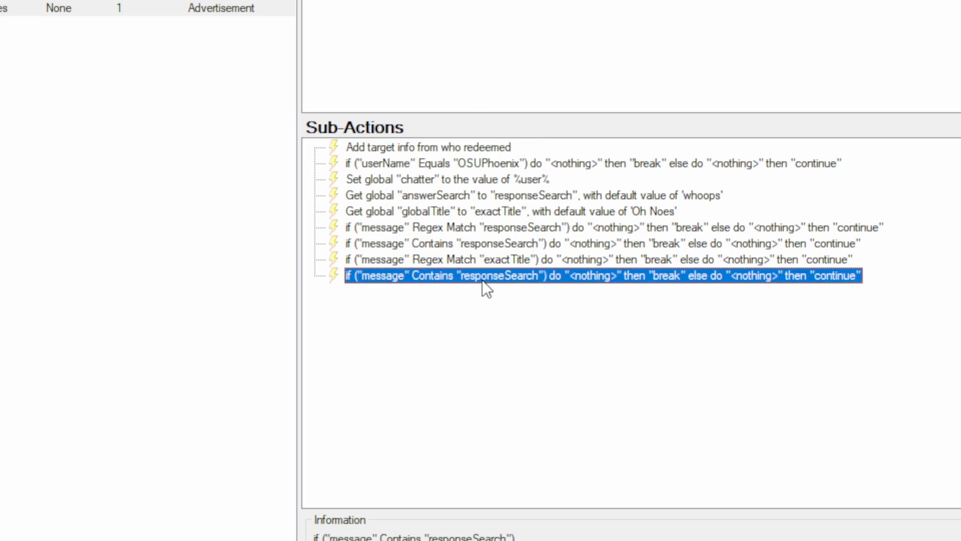
key("Tab")
key("Tab")
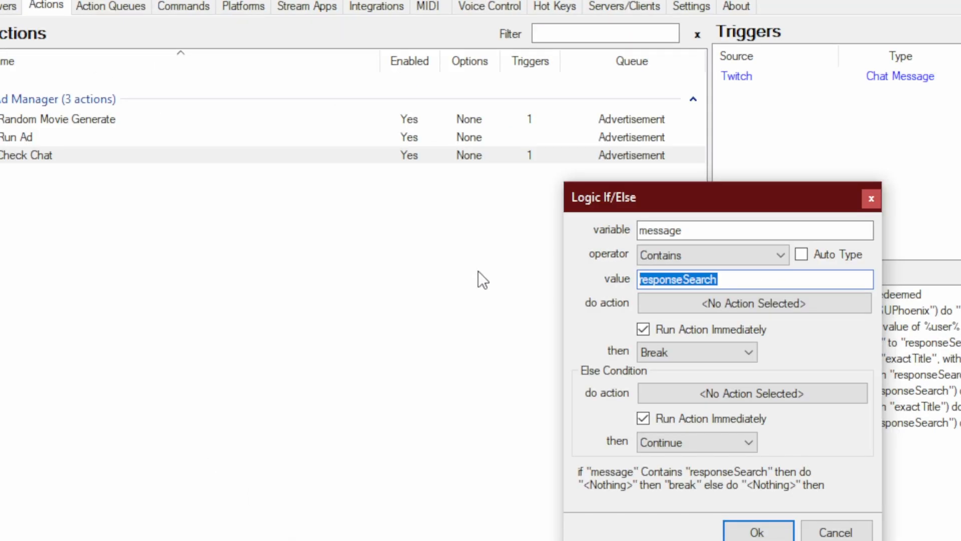
type("exactTitle")
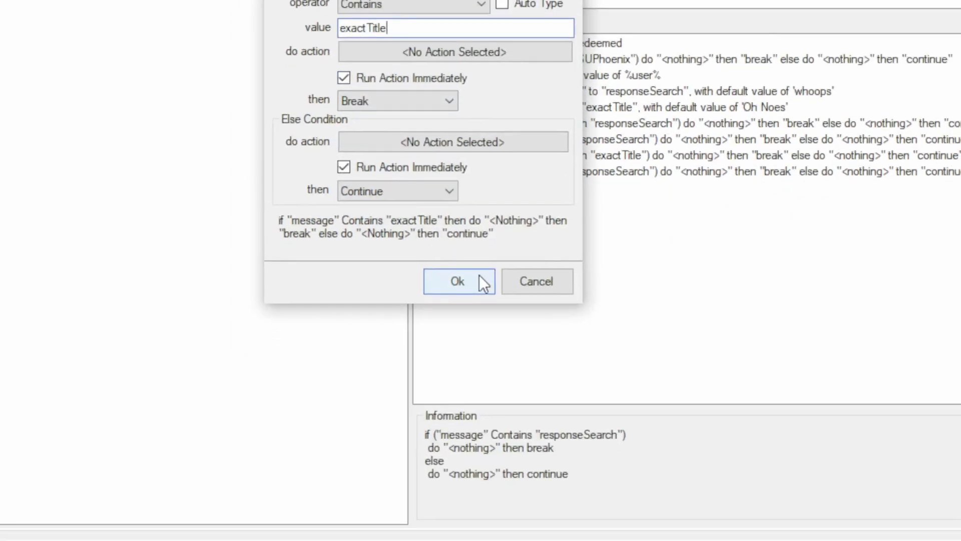
left_click(478, 277)
left_click(643, 252)
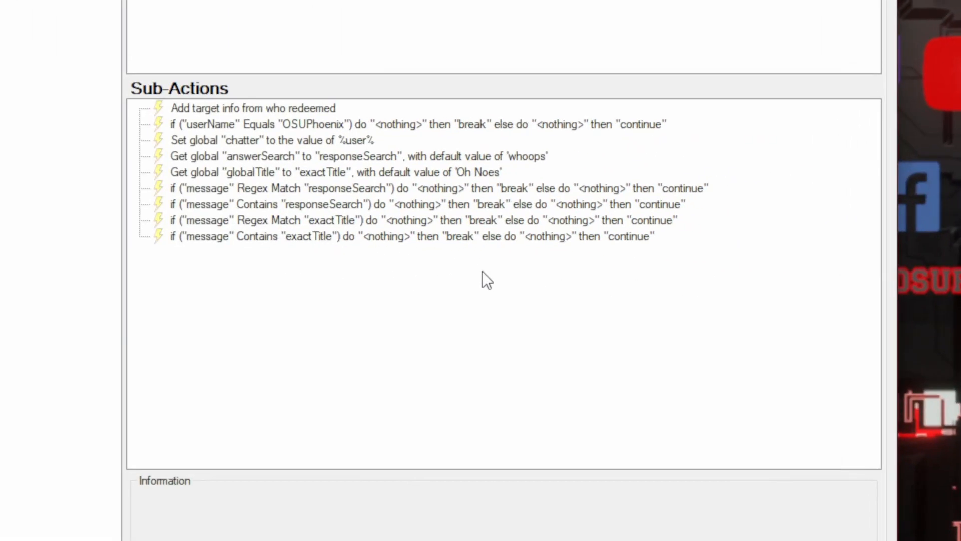
Add an If/Else sub-action that breaks when the variable "responseSearch" Contains "%input0%".
right_click(349, 266)
mouse_move(320, 165)
mouse_move(524, 296)
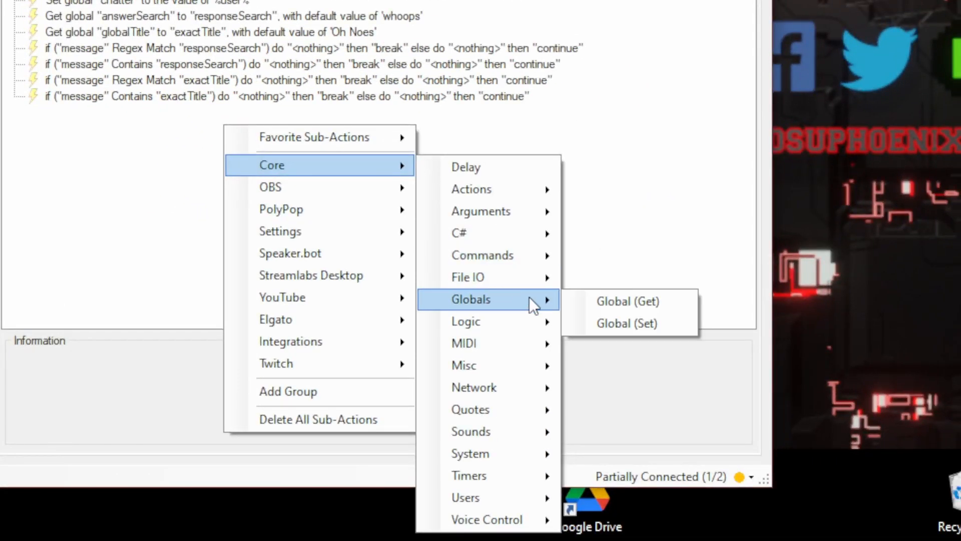
mouse_move(507, 323)
left_click(602, 392)
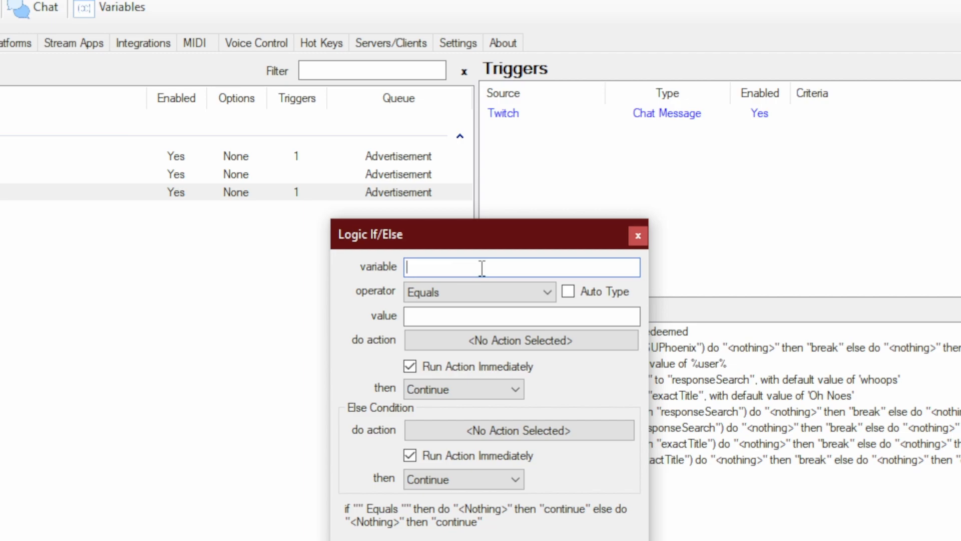
type("re")
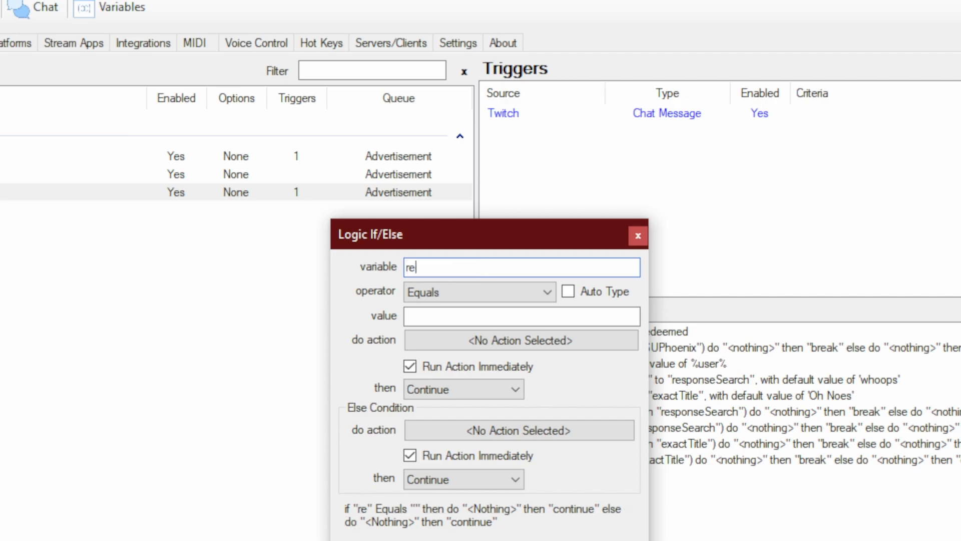
type("sponseSearch")
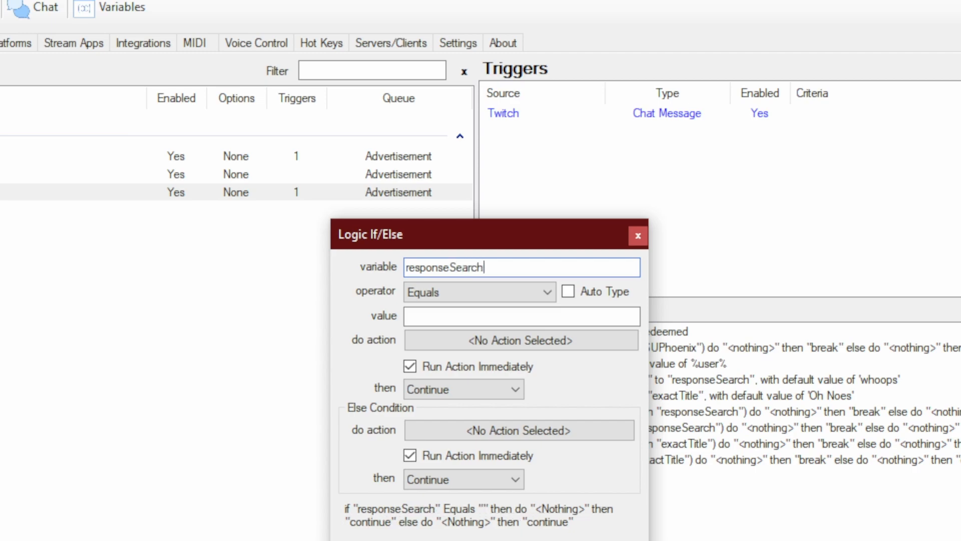
left_click(480, 292)
left_click(482, 337)
left_click(473, 316)
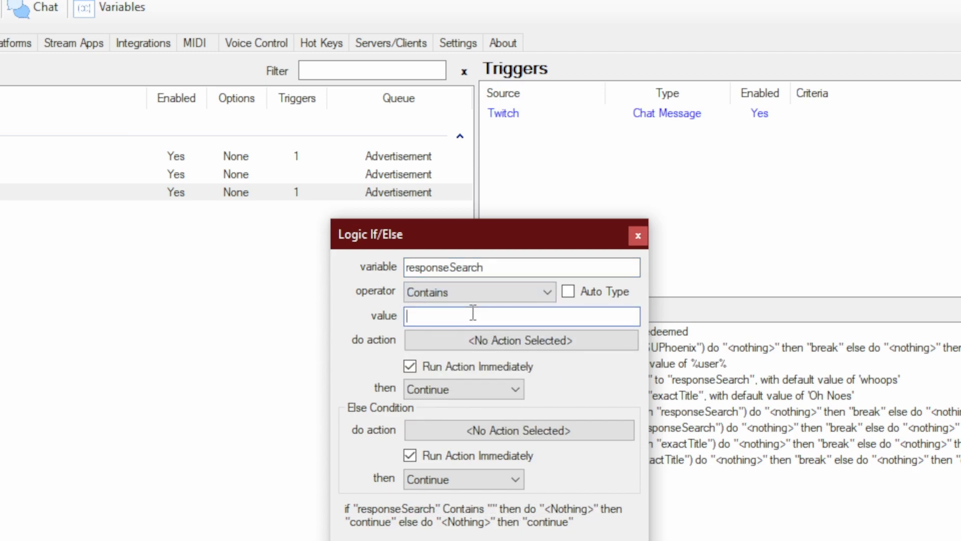
type("%input0%")
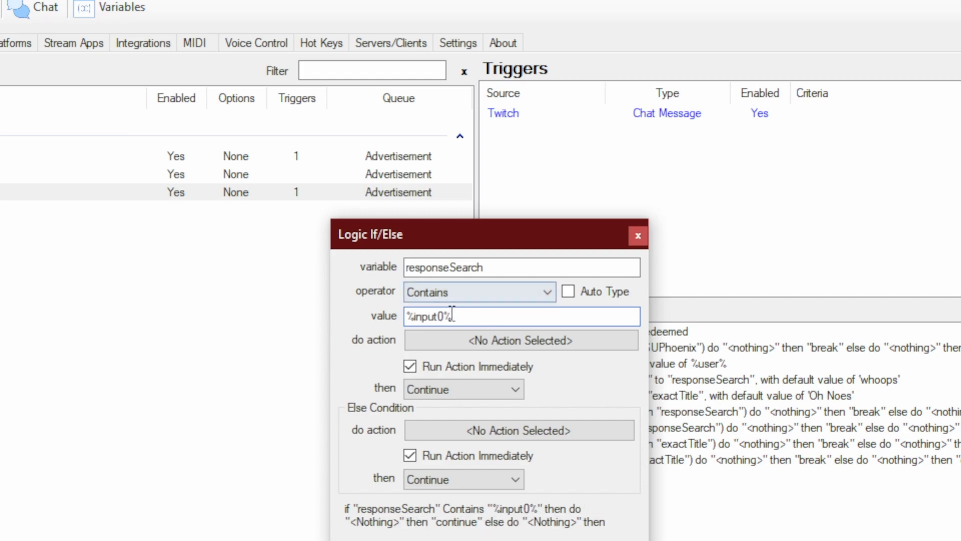
left_click(501, 390)
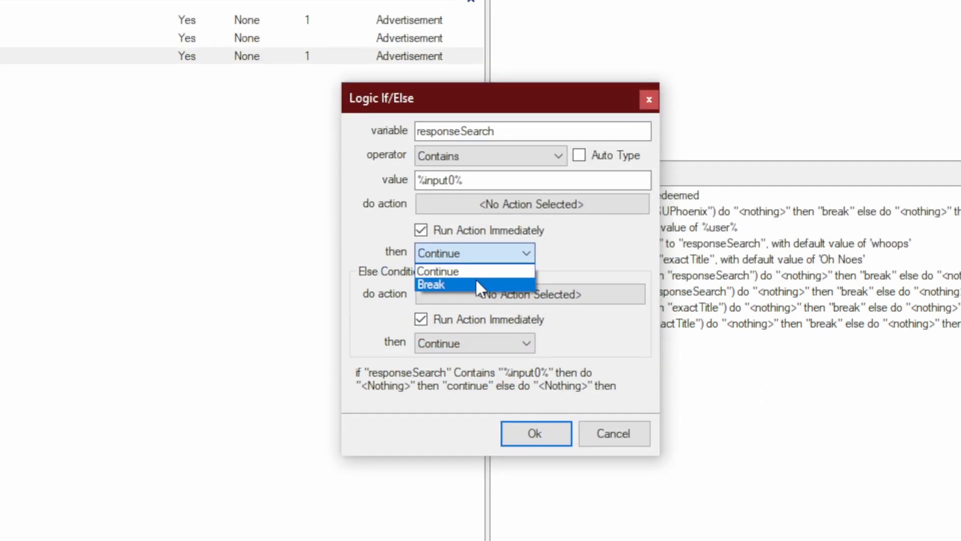
left_click(465, 417)
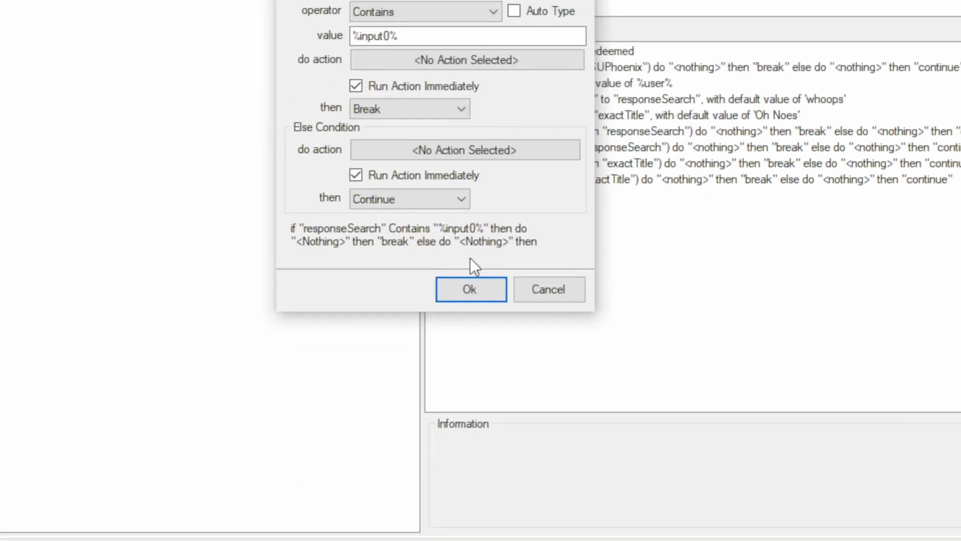
left_click(503, 446)
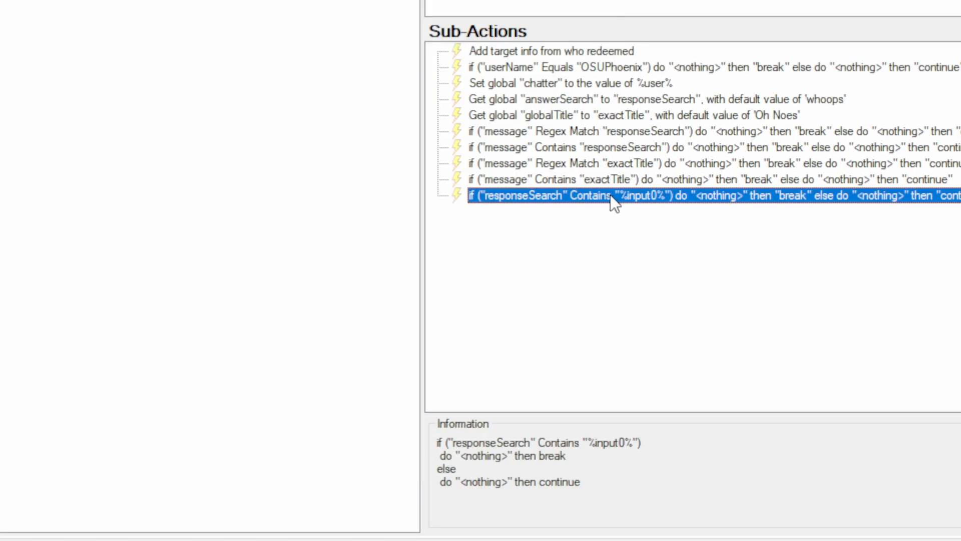
Duplicate the "responseSearch" Contains "%input0%" sub-action and set the copy's comparison value to "%input1%".
right_click(643, 354)
left_click(702, 484)
double_click(611, 211)
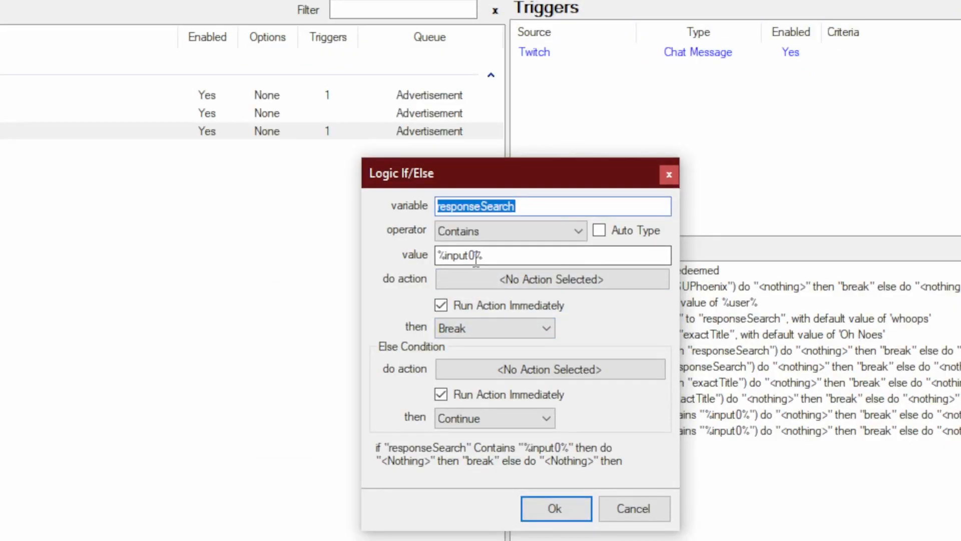
left_click_drag(476, 257, 469, 257)
type("1")
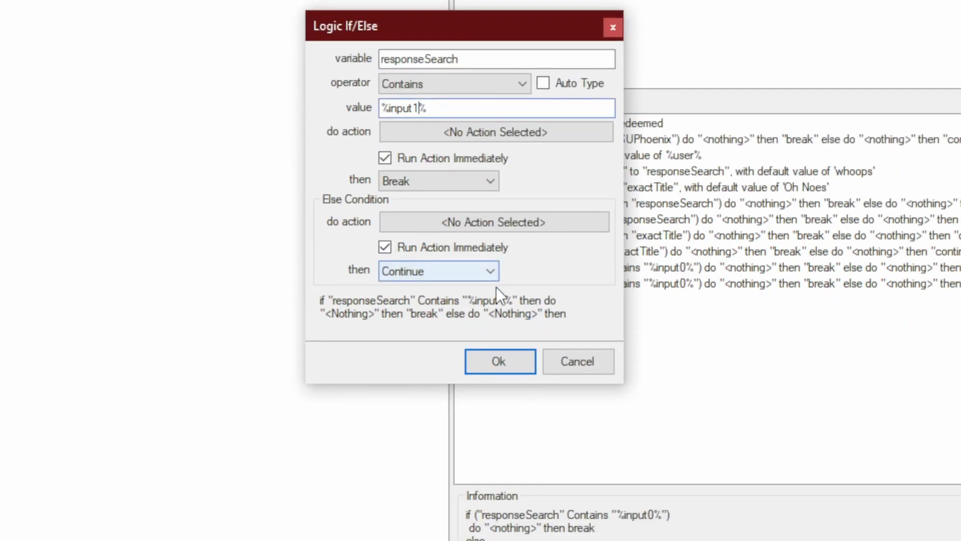
left_click(555, 512)
Duplicate the "responseSearch" Contains check for each of the values "%input2%", "%input3%", "%input4%" and "%input5%".
right_click(659, 284)
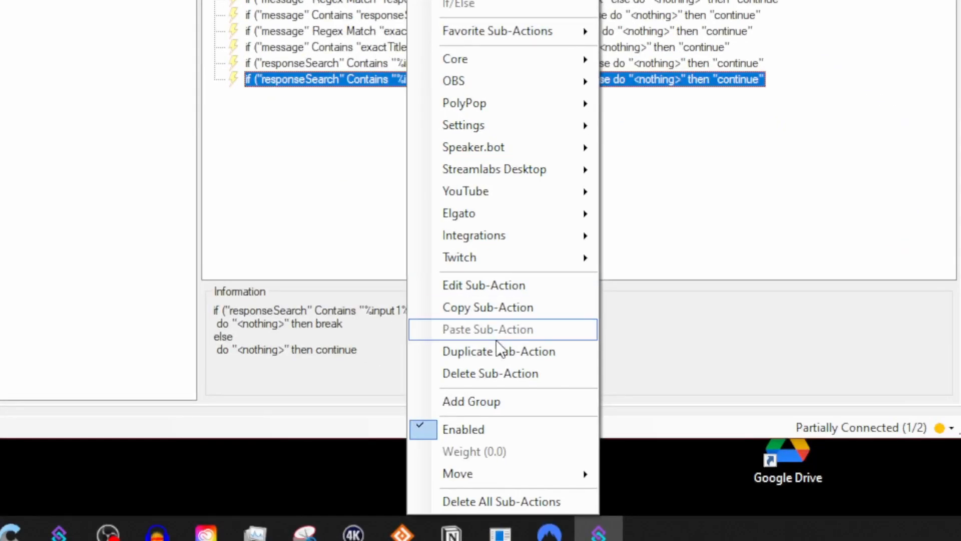
left_click(751, 540)
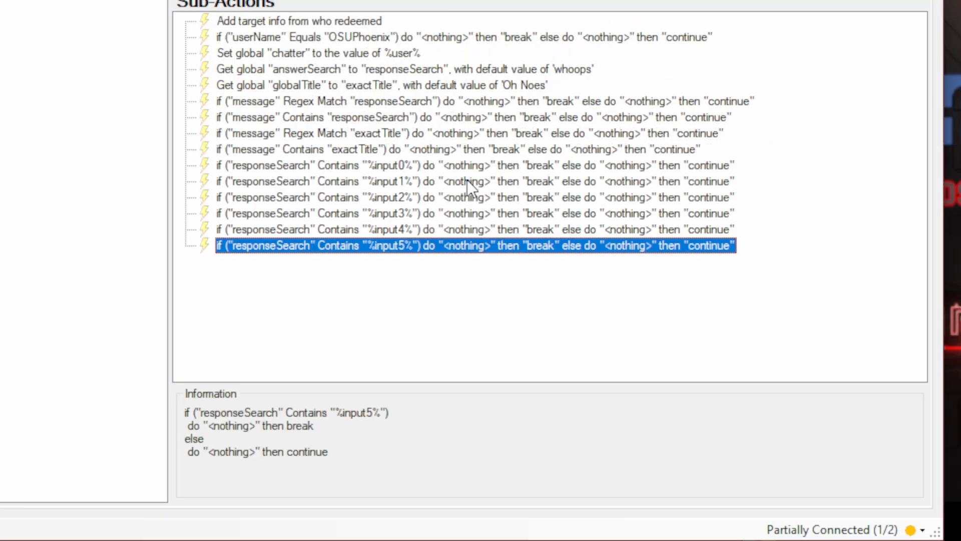
left_click(381, 166)
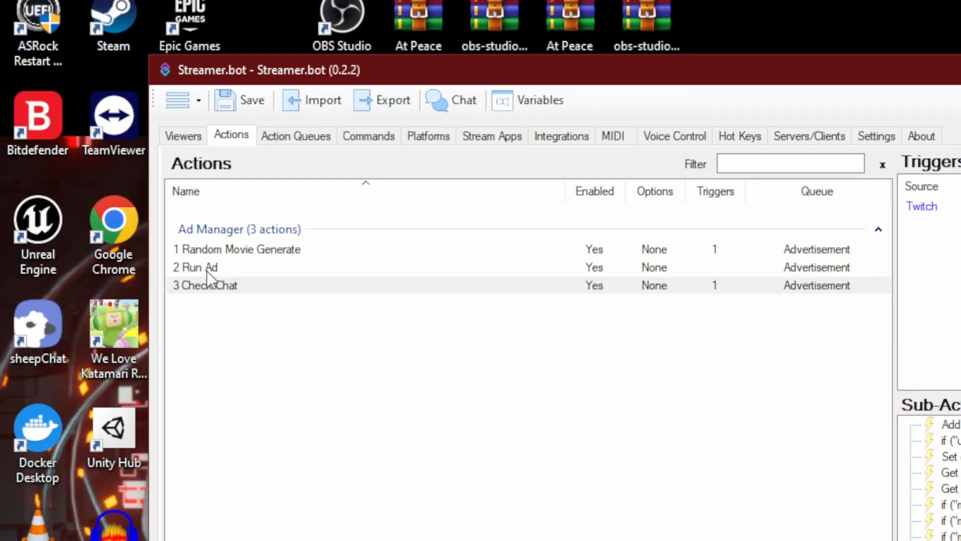
In the "2 Run Ad" action, add a Set Action State sub-action enabling "3 Check Chat" below the "Turn Chat Check On" comment.
left_click(207, 270)
left_click(371, 277)
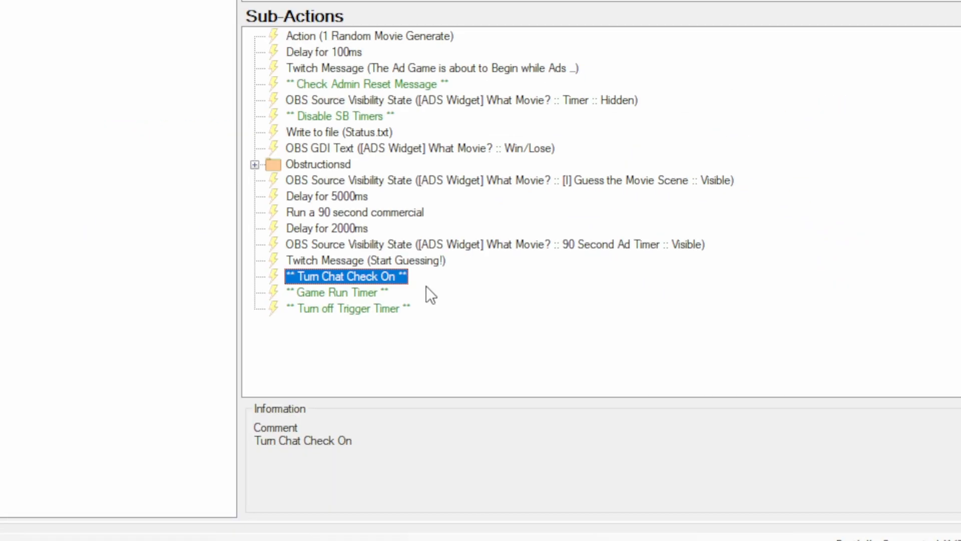
right_click(438, 283)
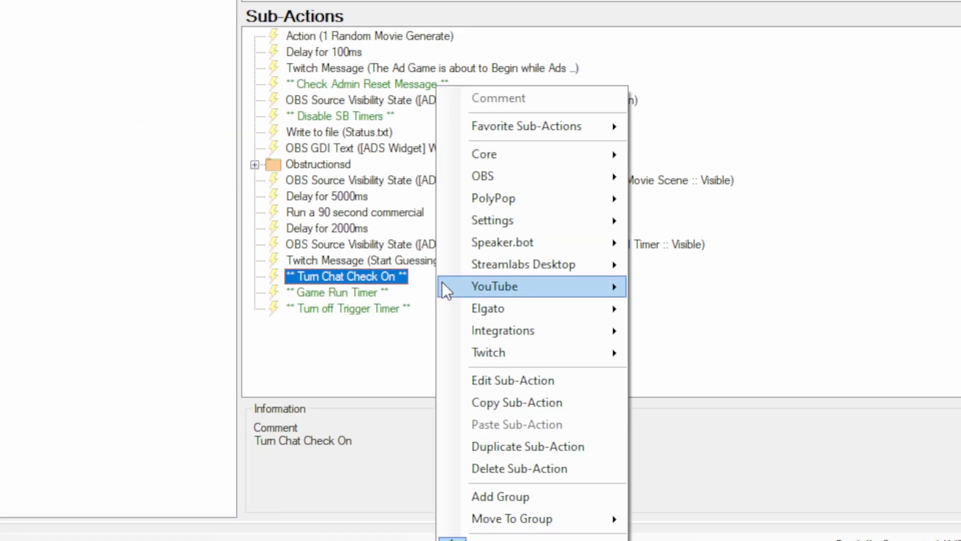
mouse_move(515, 160)
mouse_move(713, 185)
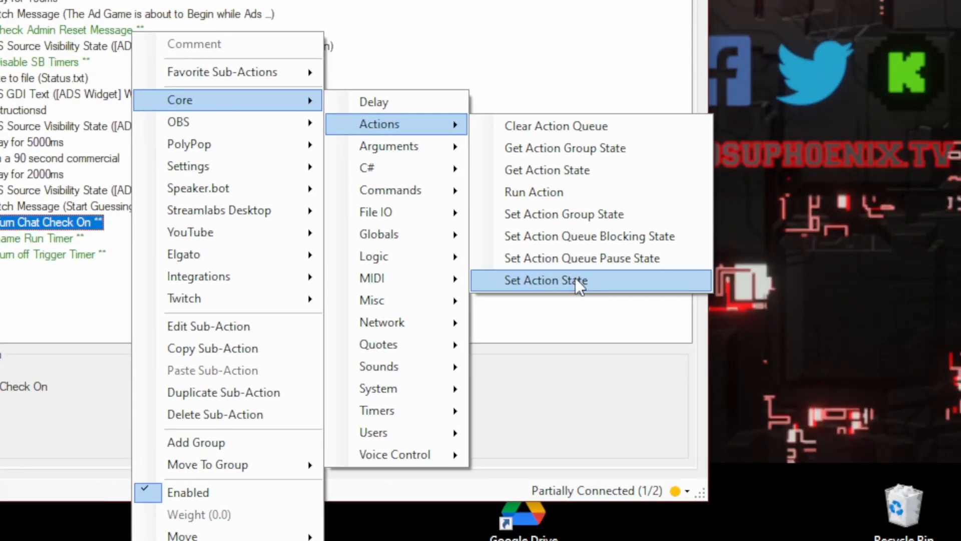
left_click(577, 281)
left_click(391, 275)
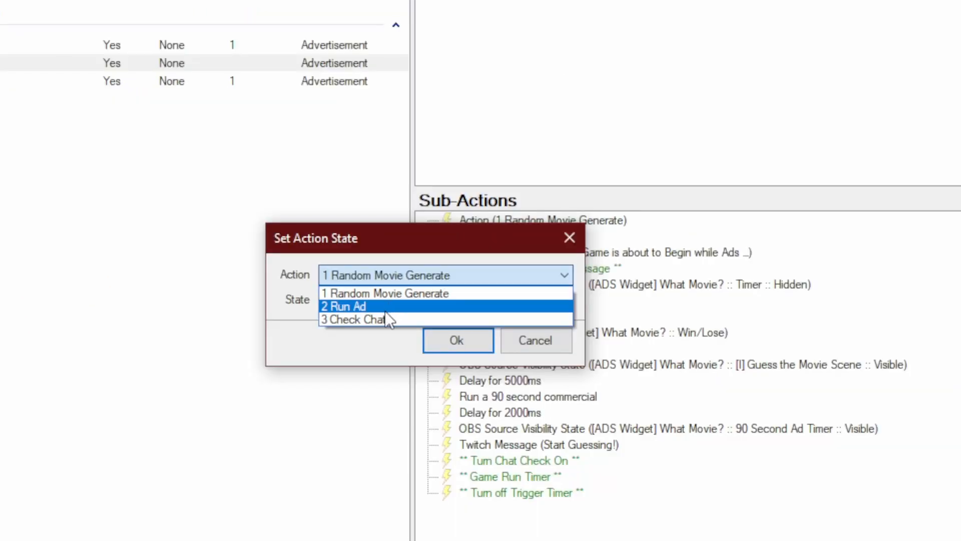
left_click(383, 317)
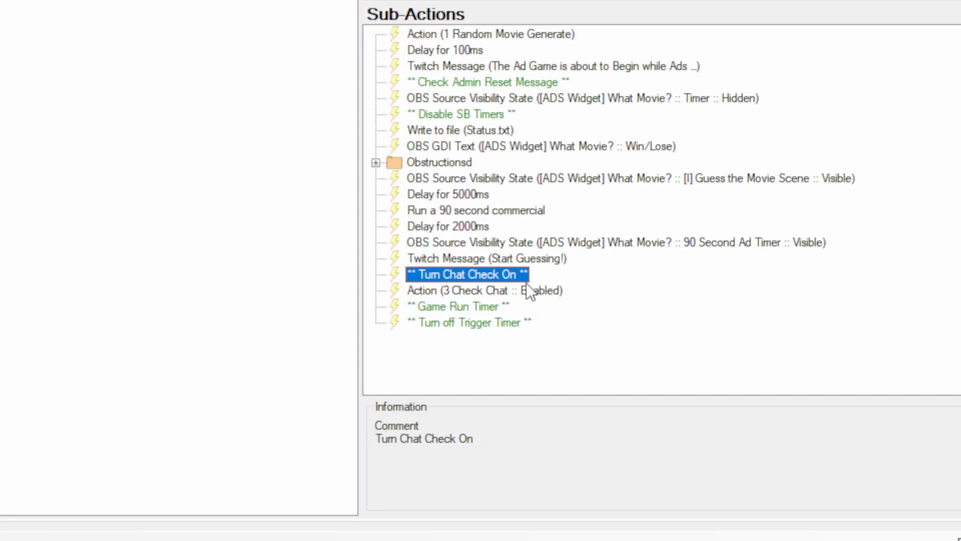
left_click(614, 301)
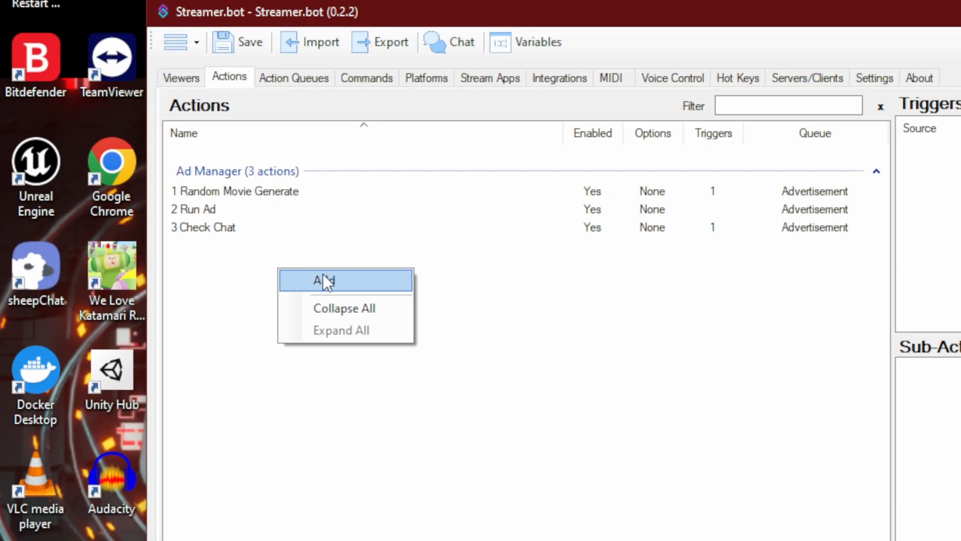
Add an action named "Winner" in the Ad Manager group with the Advertisement queue.
left_click(322, 274)
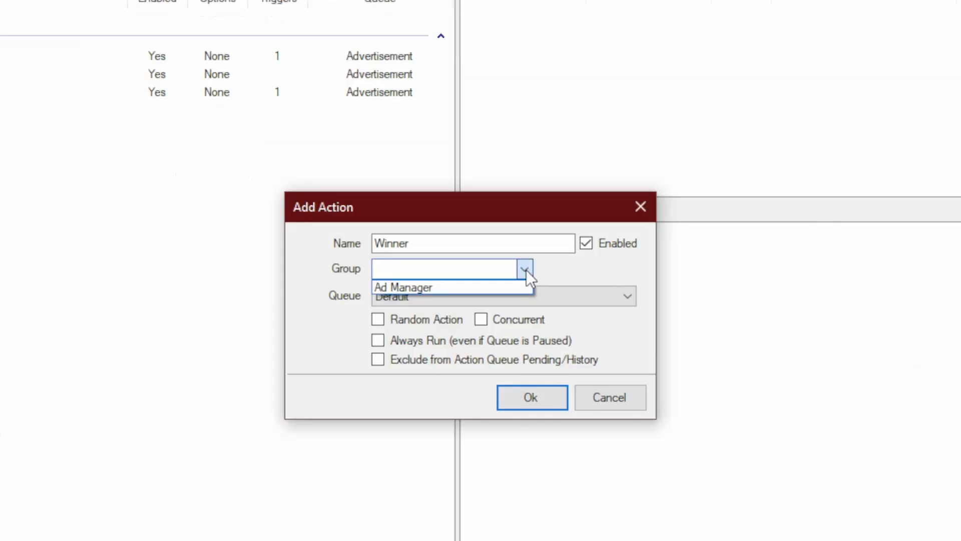
left_click(495, 291)
left_click(496, 296)
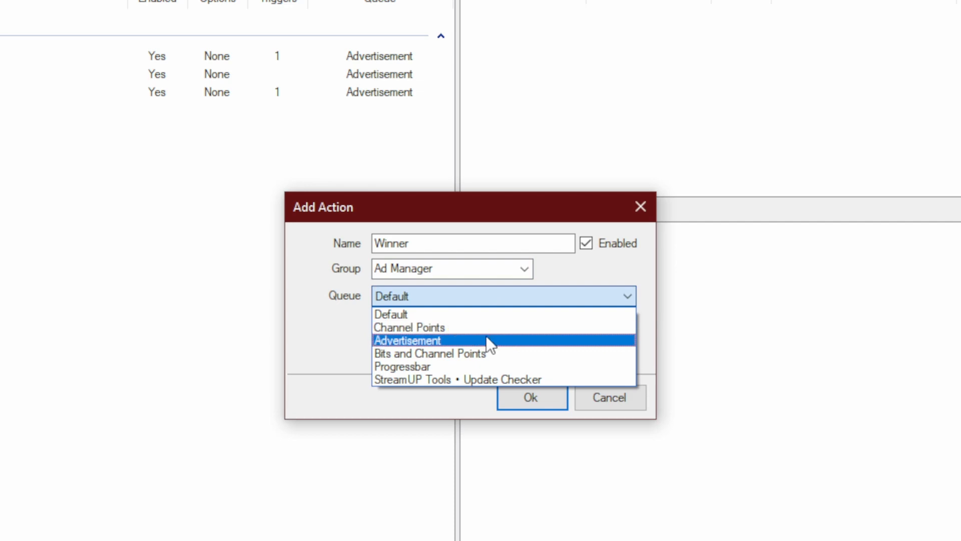
left_click(488, 340)
left_click(521, 389)
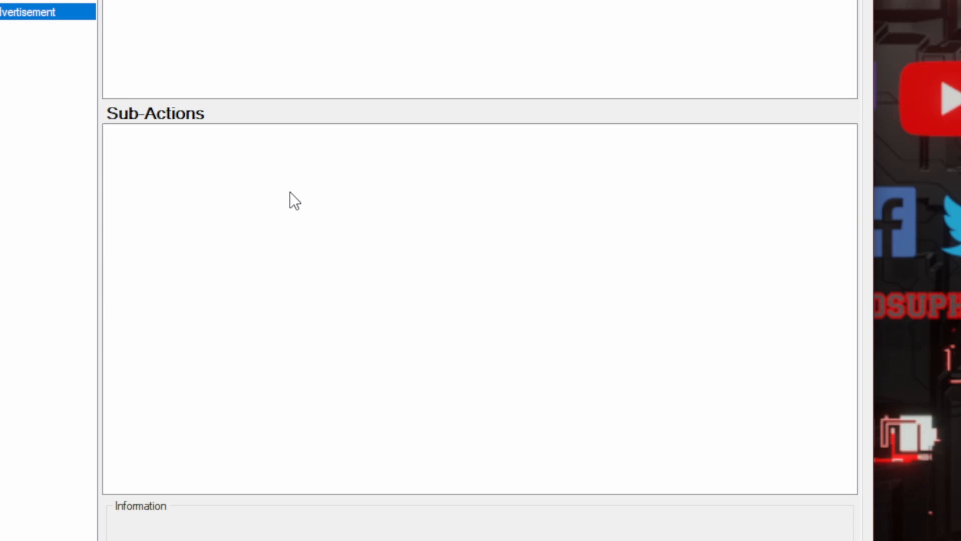
Add a Global (Get) sub-action to the Winner action that reads "chatter" into "Winner" with default value "null".
right_click(196, 171)
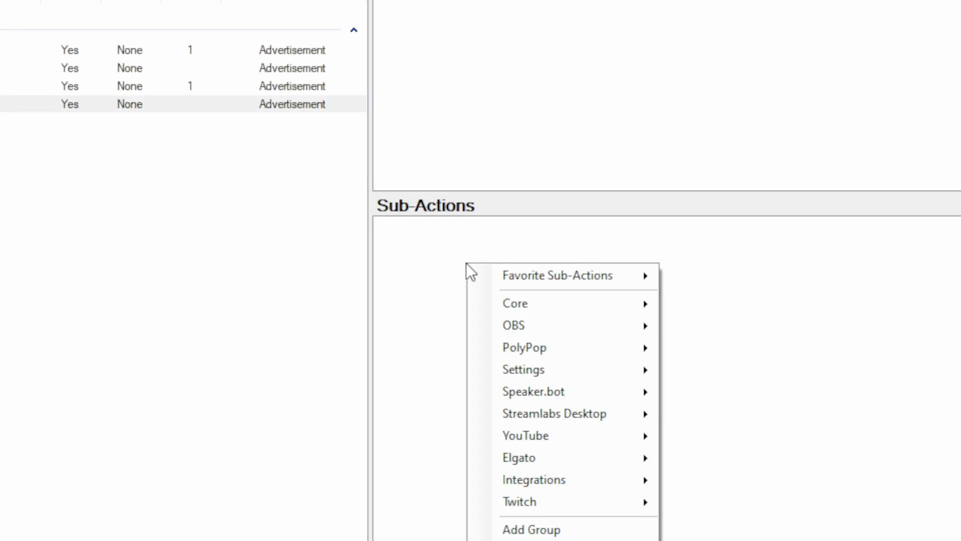
mouse_move(654, 306)
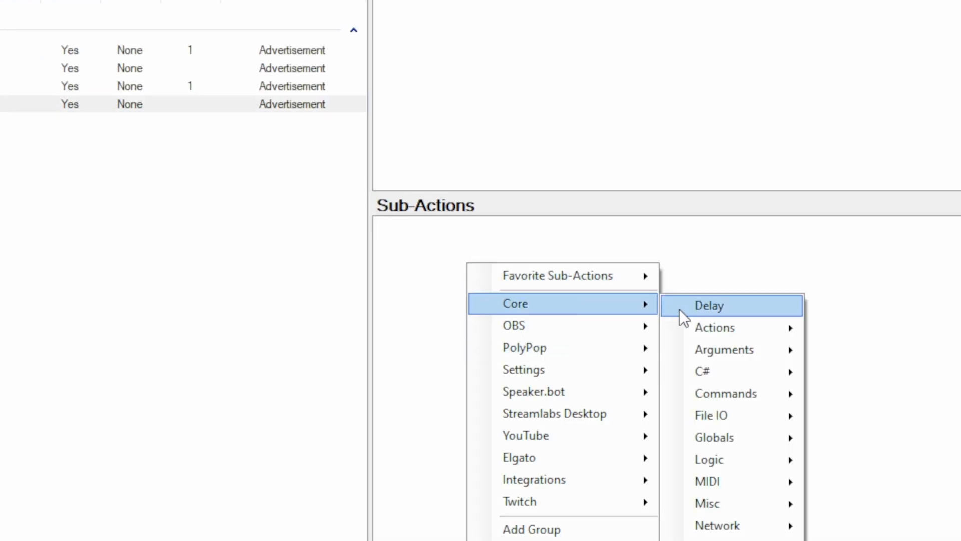
mouse_move(715, 437)
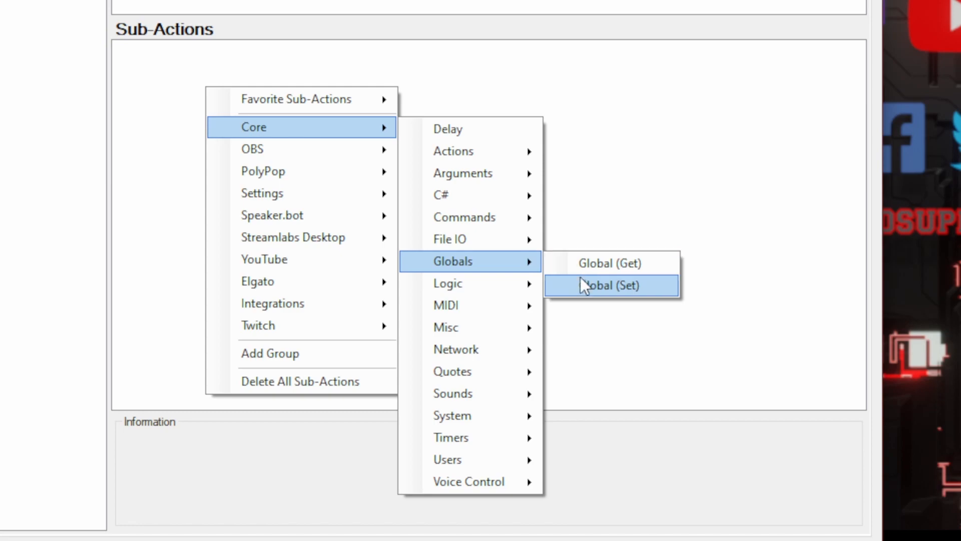
left_click(611, 264)
type("chatter")
key("Tab")
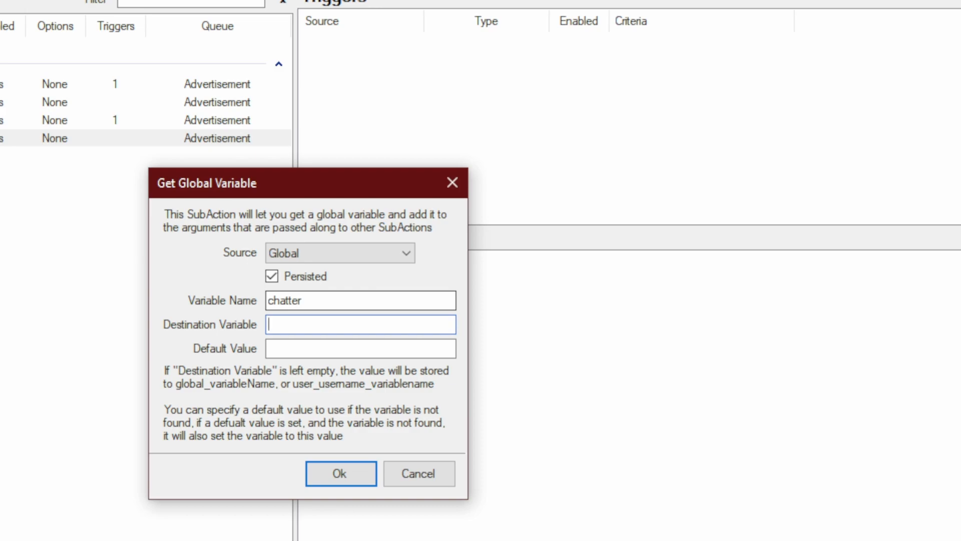
type("Winner")
key("Tab")
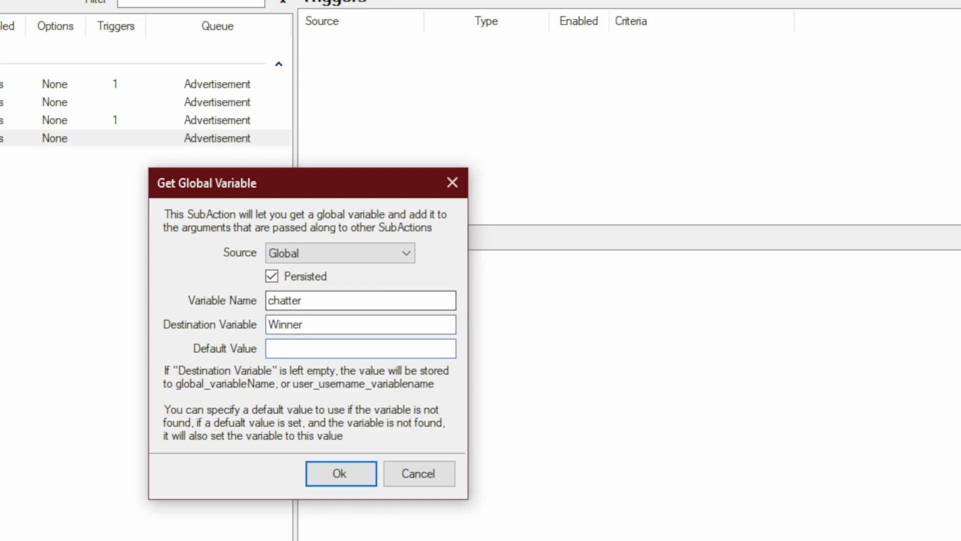
type("null")
key("Return")
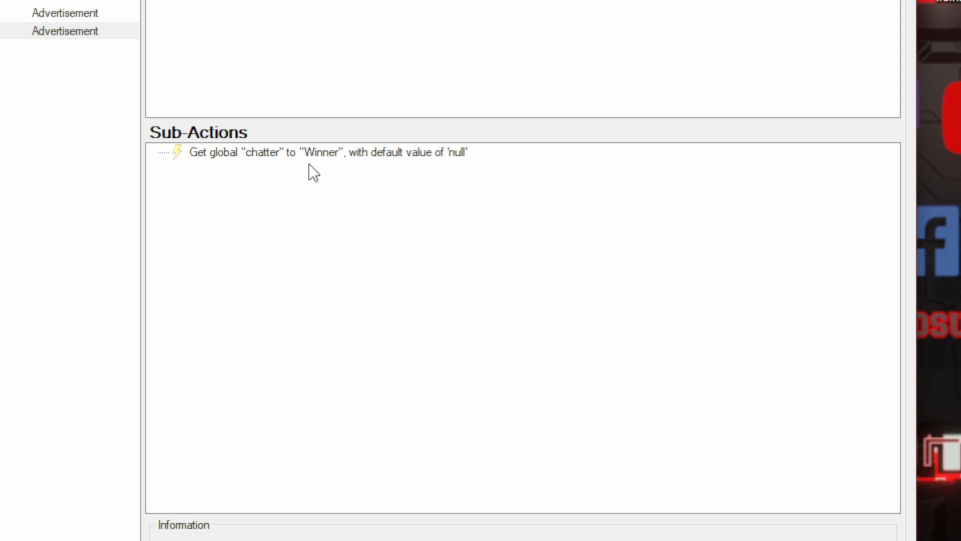
Add an OBS Set GDI Text sub-action for the "Win/Lose" source in "[ADS Widget] What Movie?" with the text "%Winner% is our winner!".
right_click(305, 184)
mouse_move(390, 247)
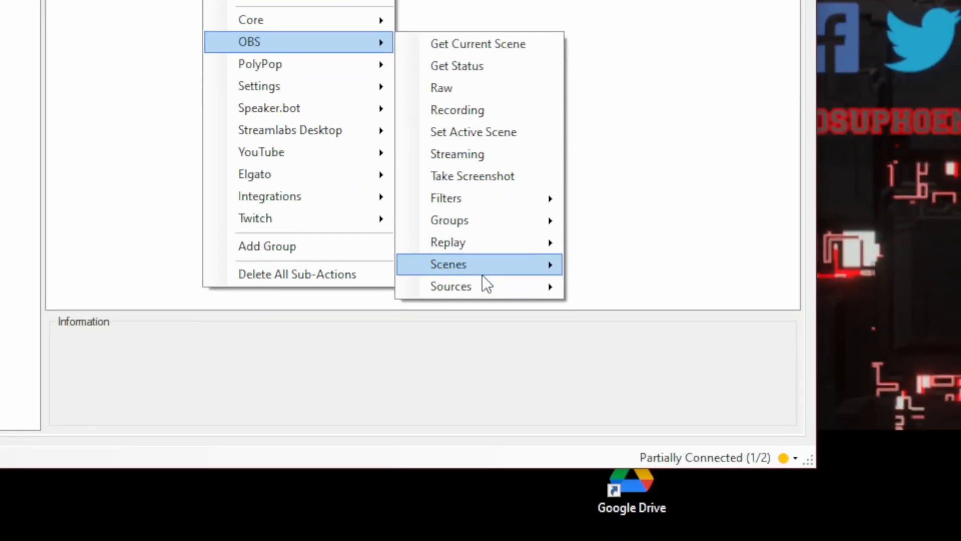
mouse_move(583, 493)
left_click(652, 378)
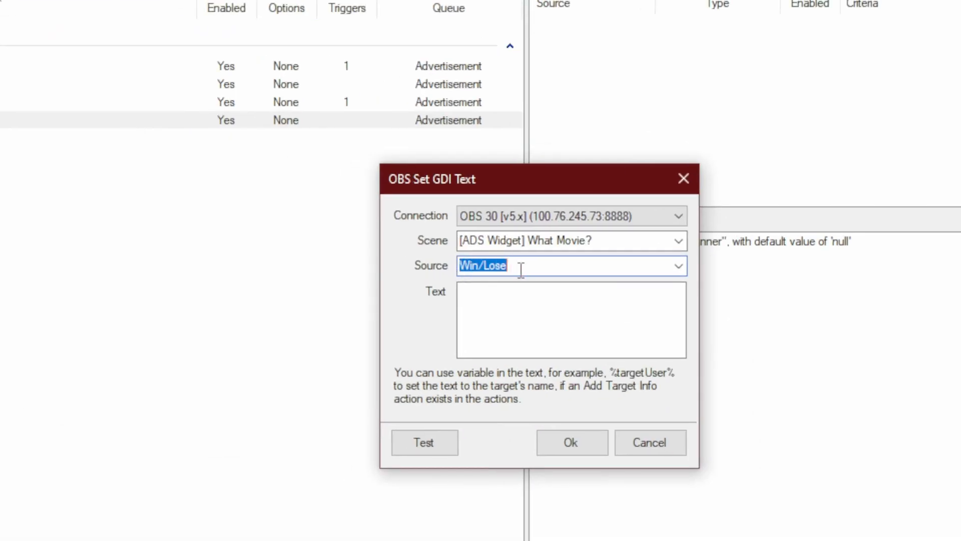
left_click(316, 266)
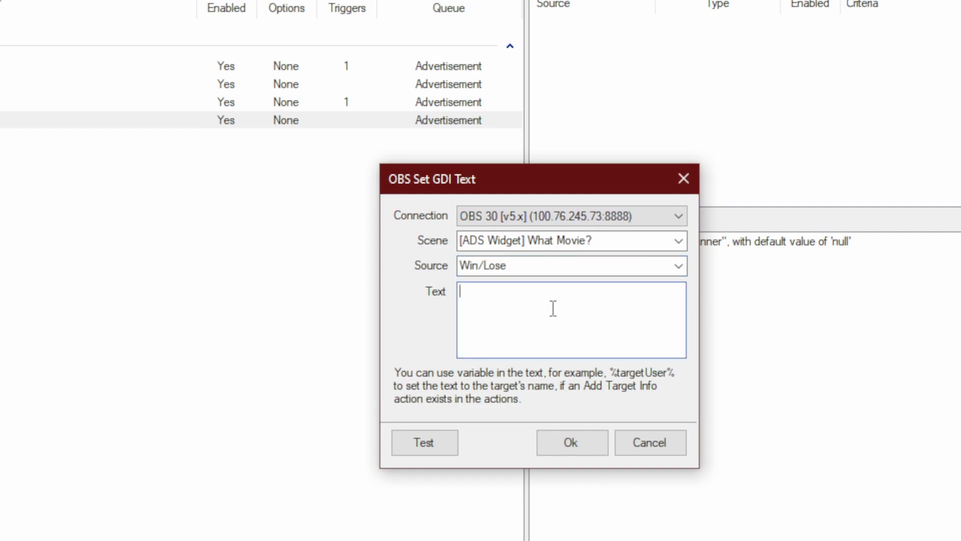
type("%Winner")
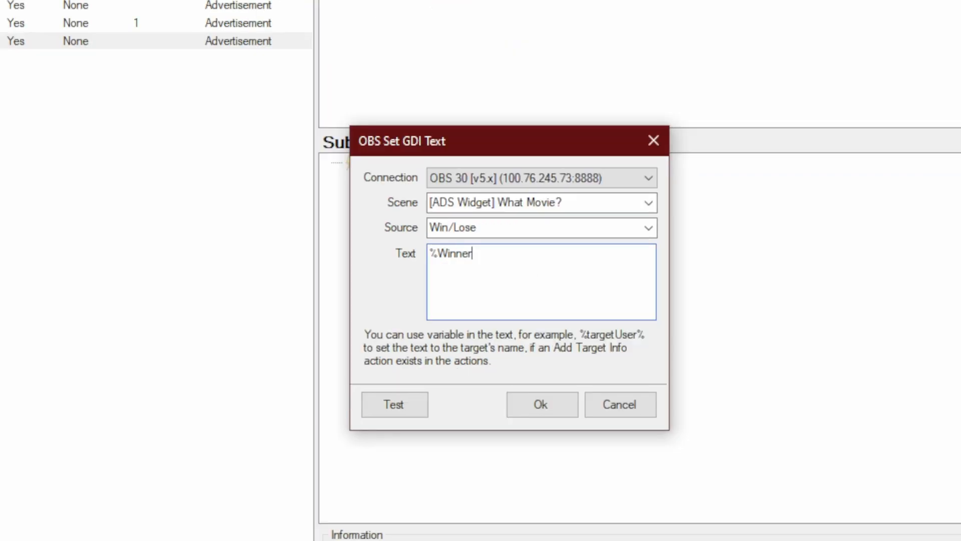
type("% is our winner!")
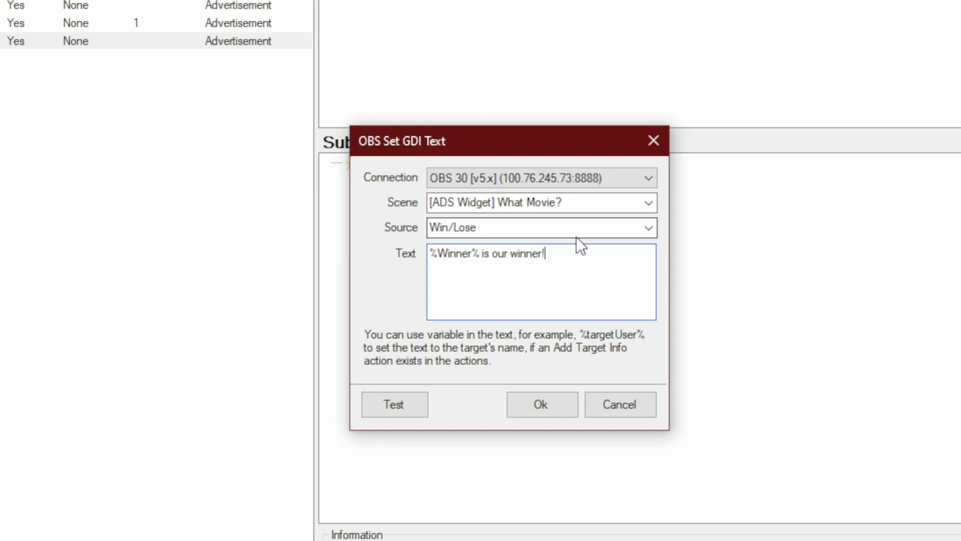
left_click(542, 405)
Add a Write To File sub-action that writes "Yes" to Status.txt in the Guess the Movie Ads Game Management folder.
right_click(417, 207)
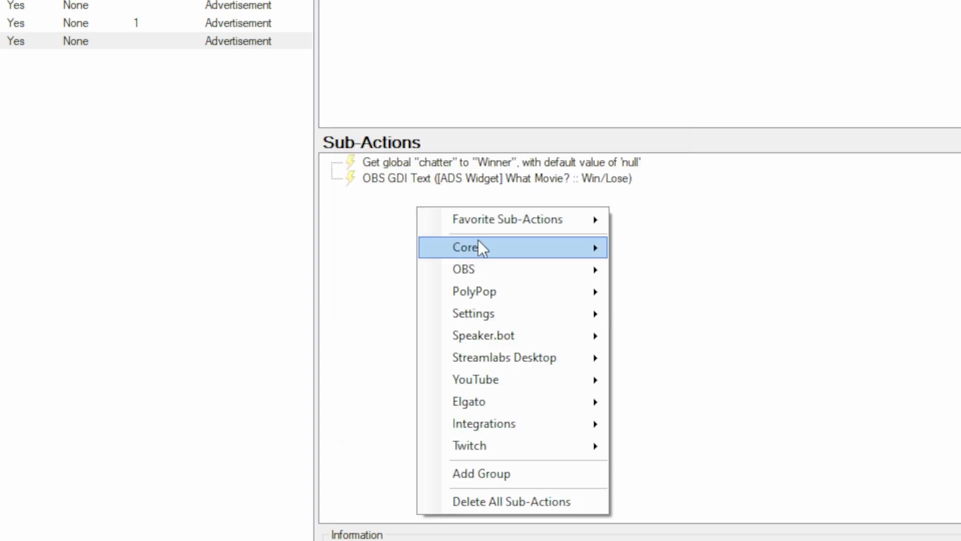
mouse_move(488, 251)
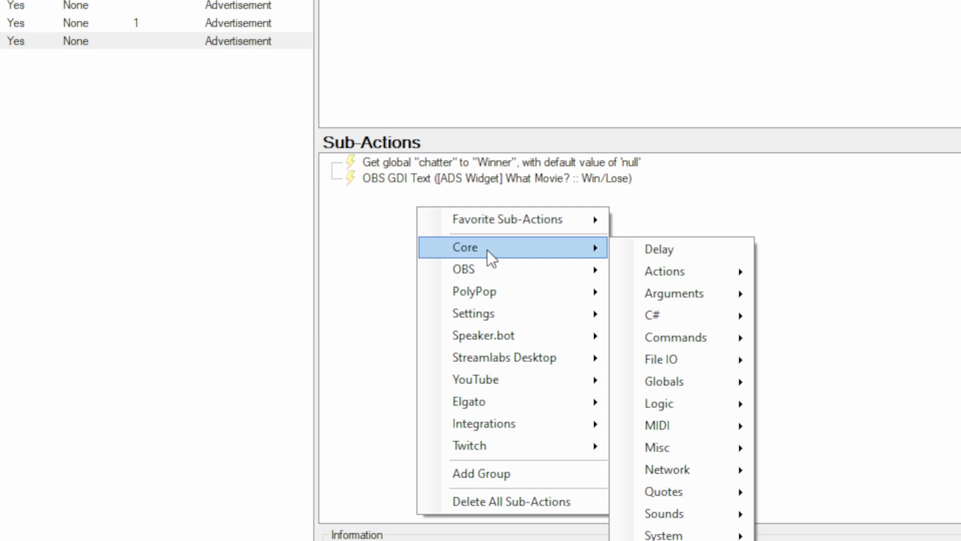
mouse_move(666, 359)
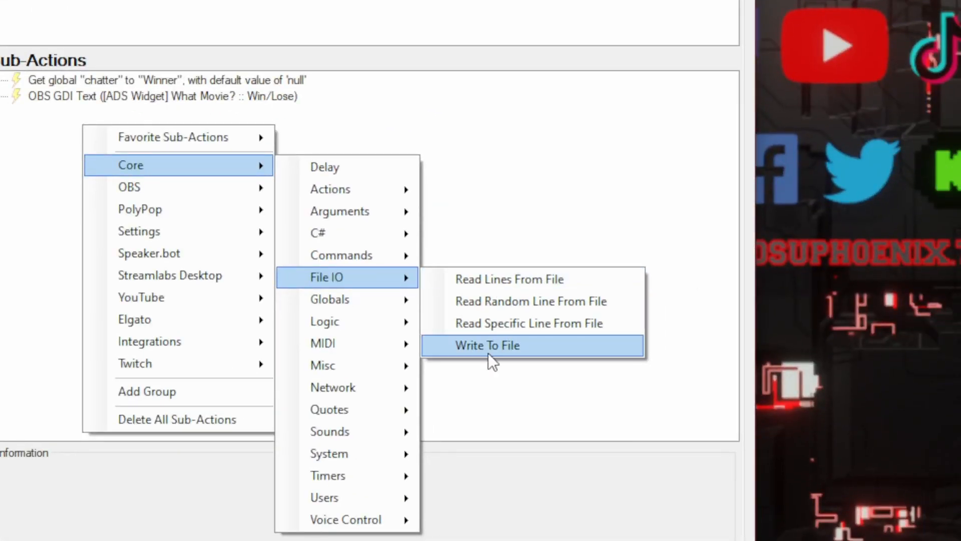
left_click(488, 346)
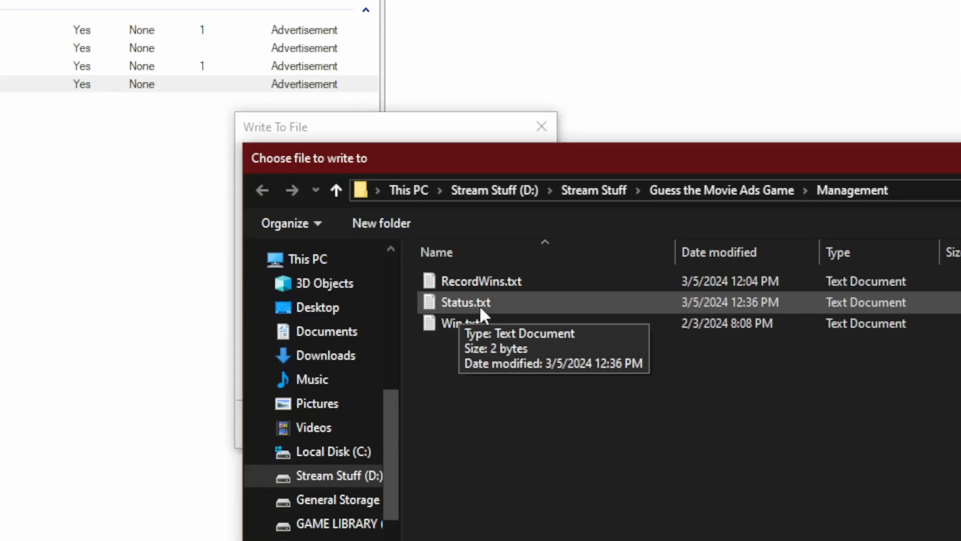
double_click(480, 303)
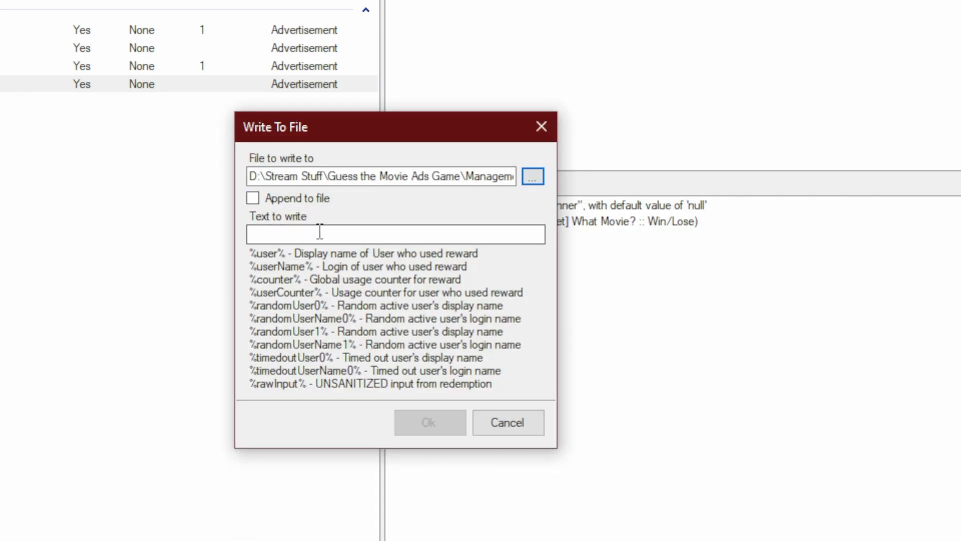
left_click(320, 233)
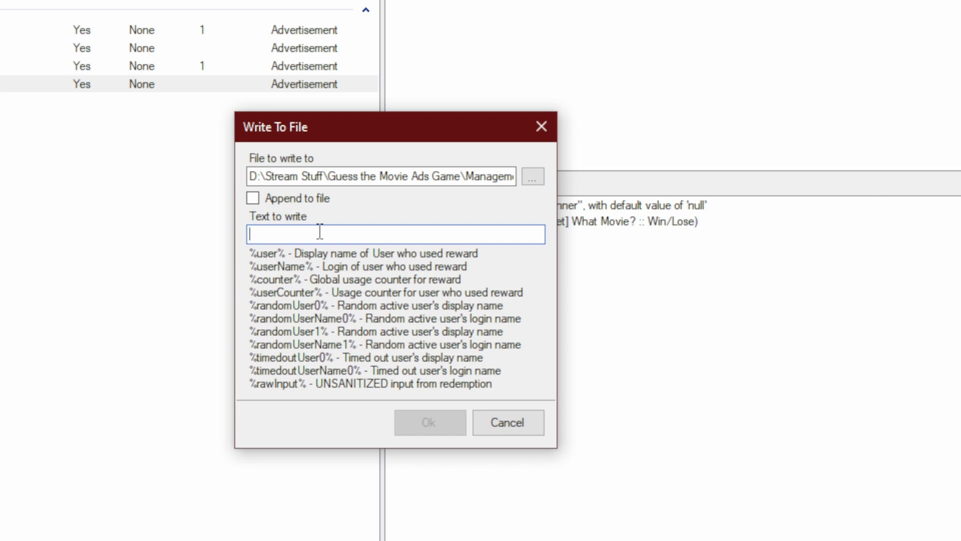
type("Yes")
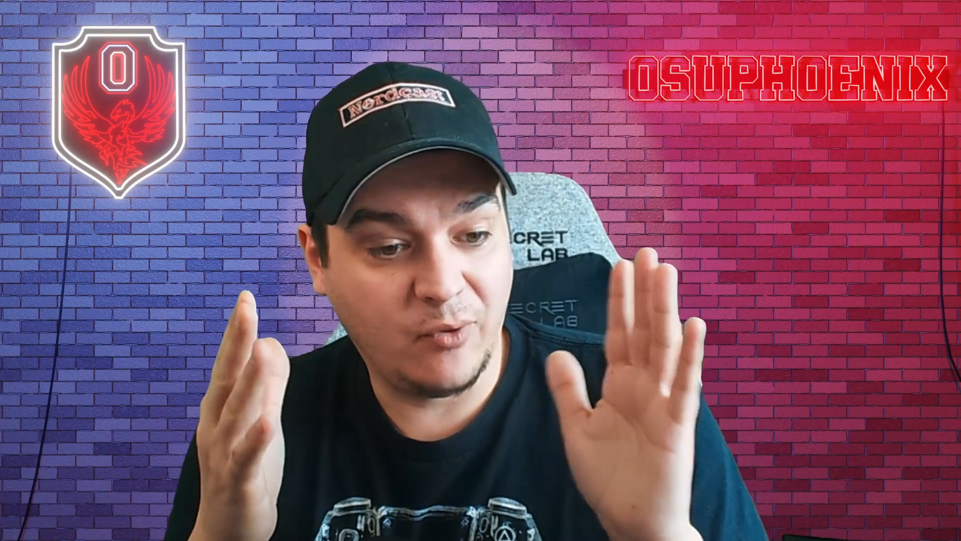
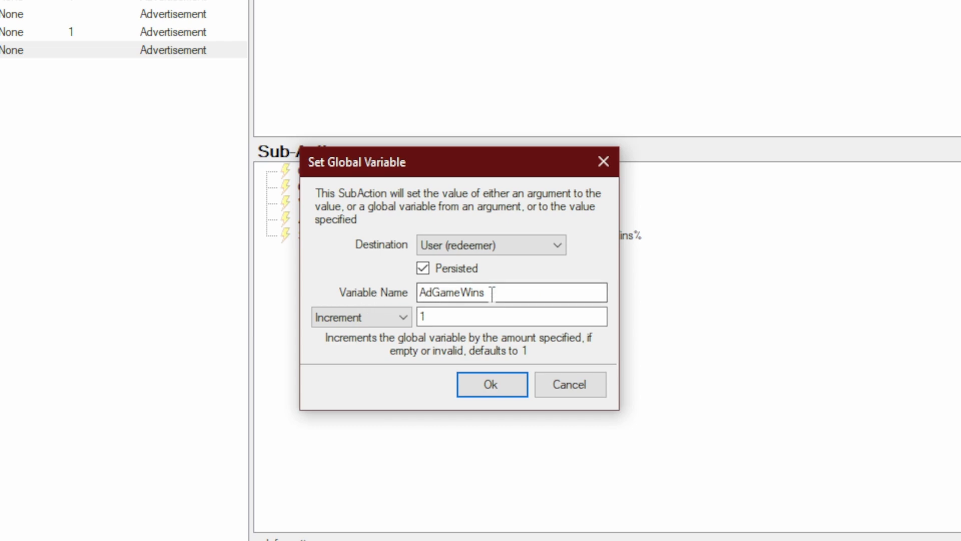
Set the redeemer's persisted "AdGameWins" variable to increment by 1 and save the Global (Set) sub-action.
left_click(372, 322)
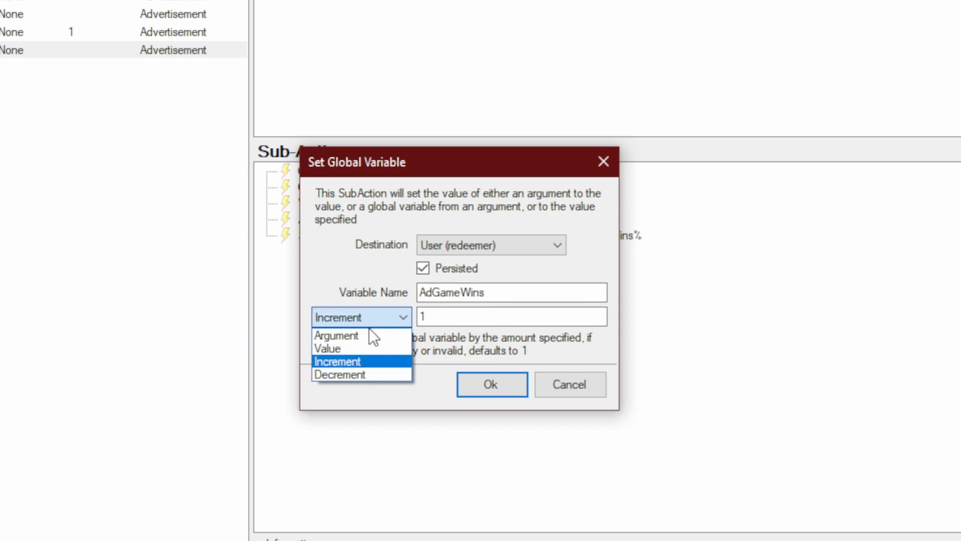
left_click(358, 362)
left_click(451, 314)
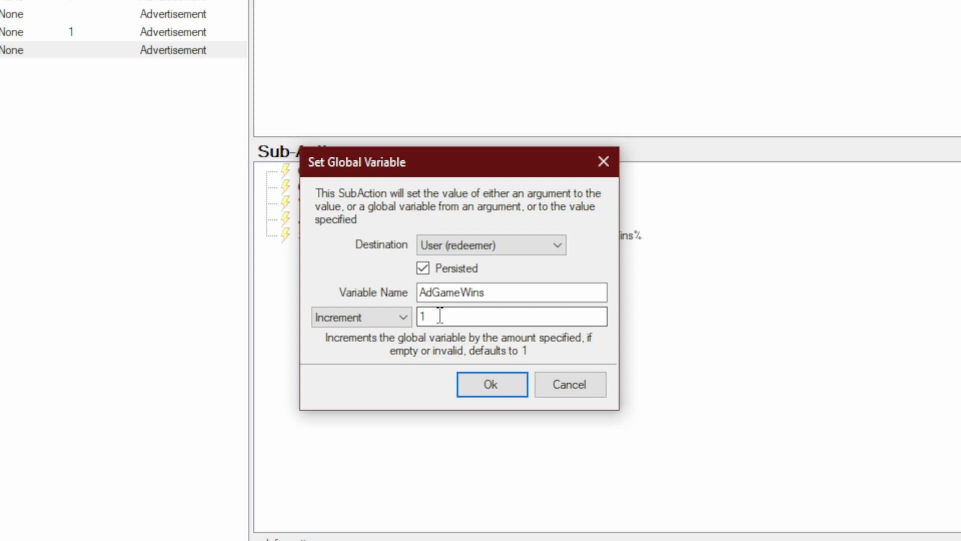
key("Return")
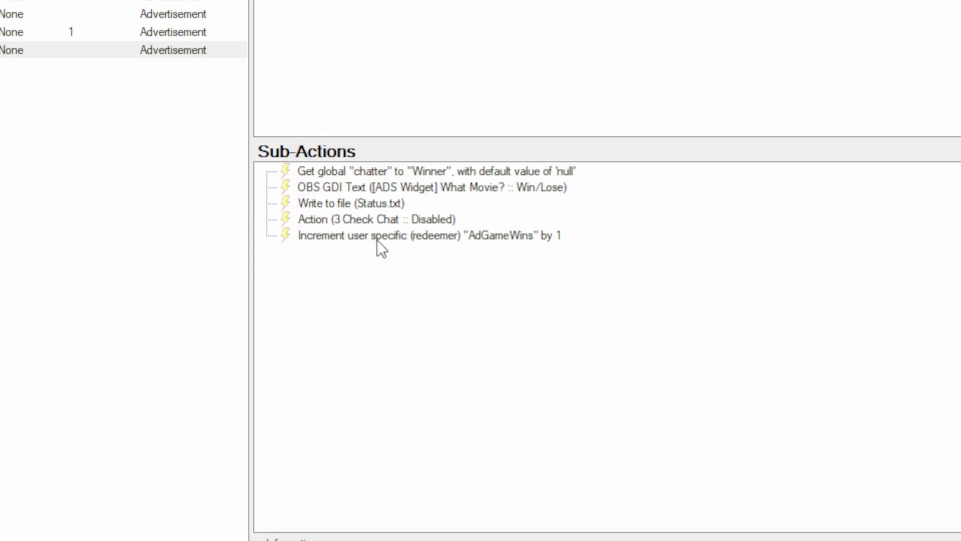
Add a Global (Get) sub-action that reads the User (redeemer) variable "AdGameWins" into "userWins" with default value "0".
right_click(342, 258)
mouse_move(425, 297)
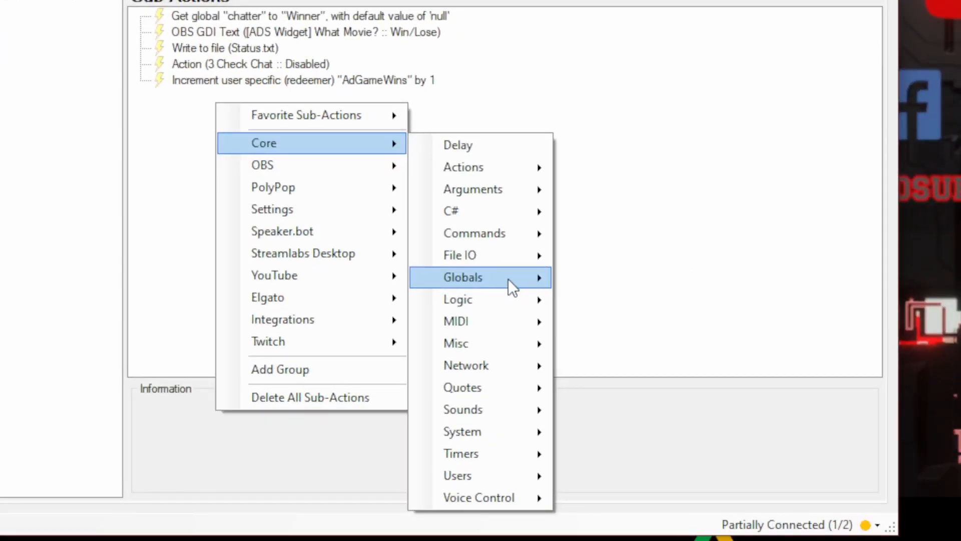
left_click(621, 279)
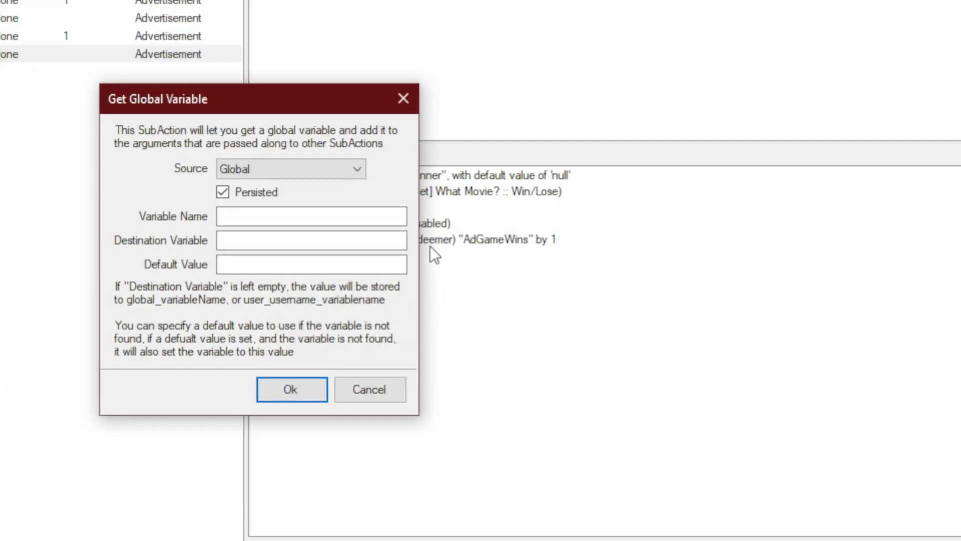
left_click(470, 200)
left_click(471, 230)
left_click(458, 247)
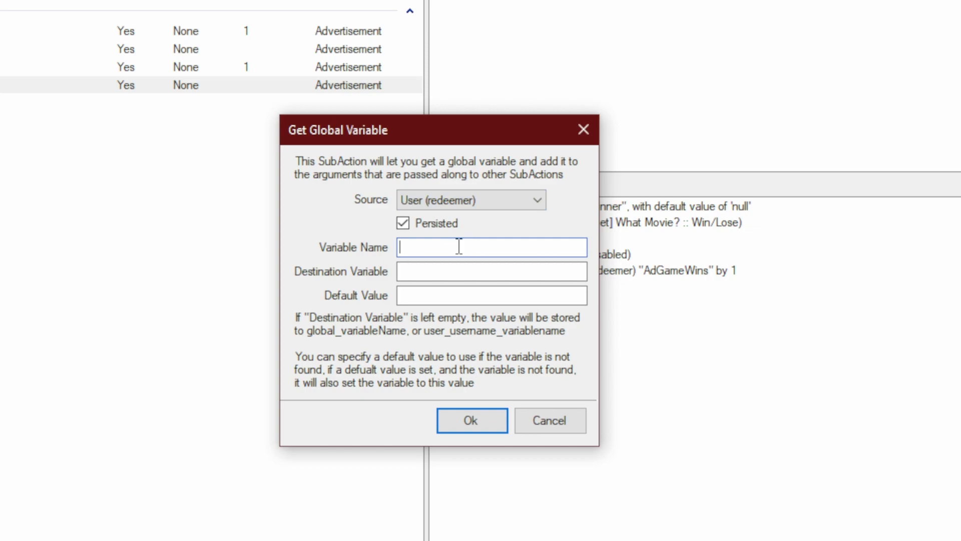
type("AdGameWins")
key("Tab")
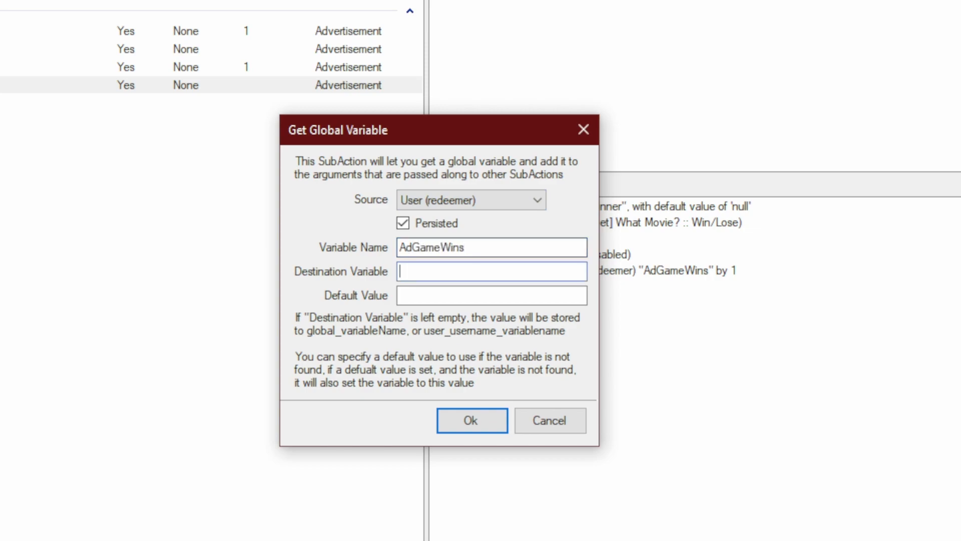
type("userWins")
type("0")
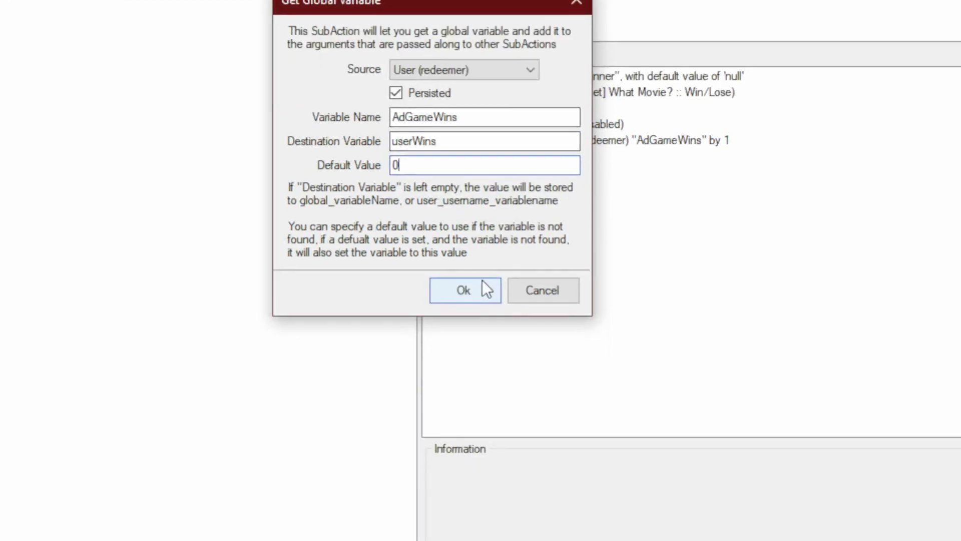
left_click(481, 278)
Add a Write To File sub-action for RecordWins.txt with the text "%chatter% won! Congratulations! %chatter% now has %userWins% wins in this game!".
right_click(623, 167)
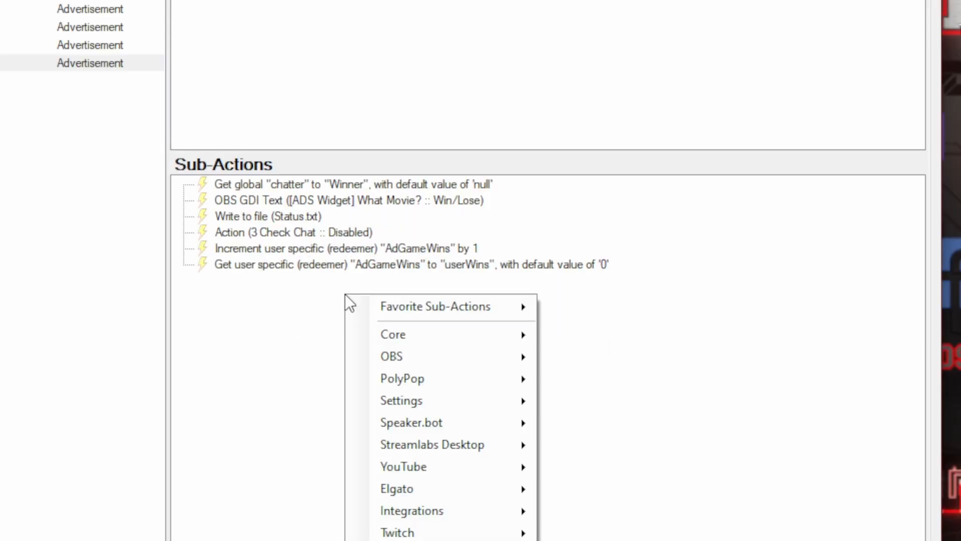
mouse_move(423, 333)
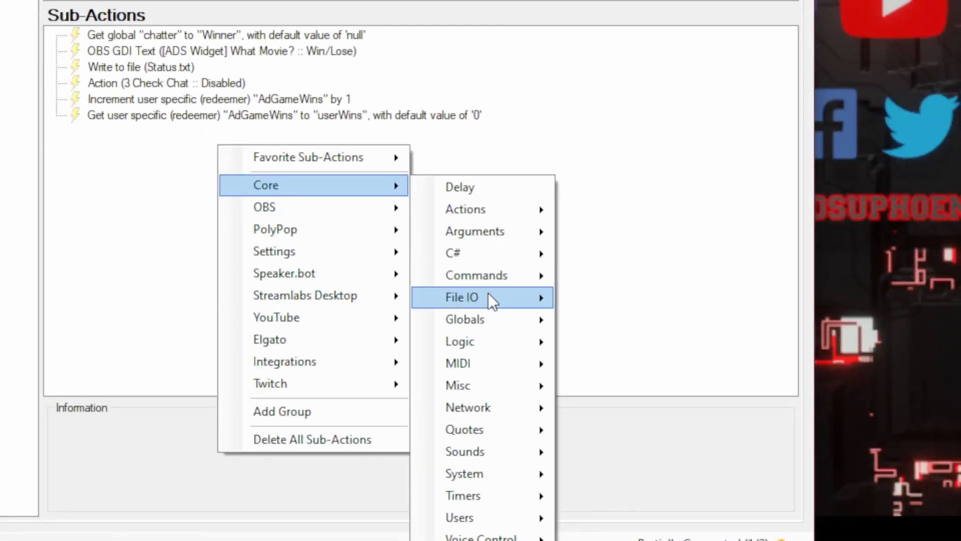
mouse_move(617, 448)
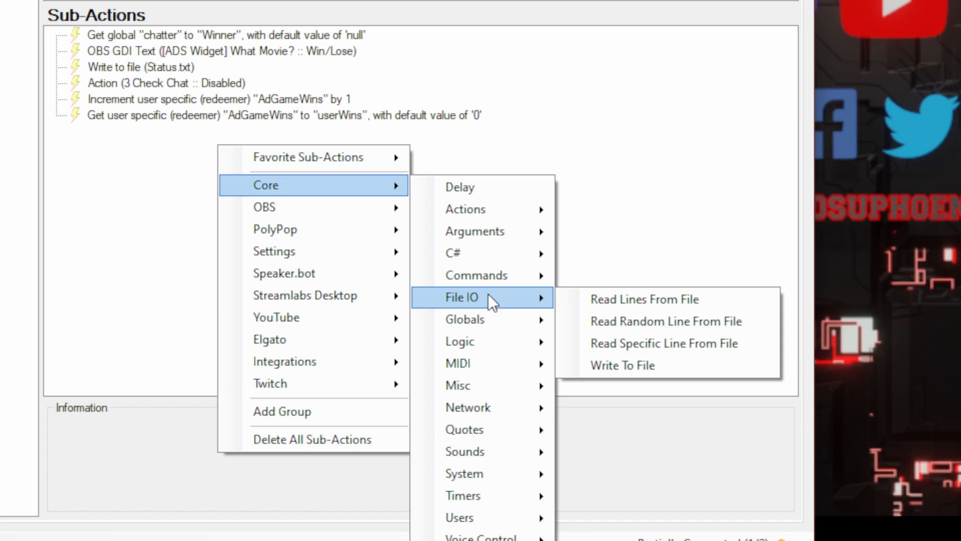
left_click(626, 359)
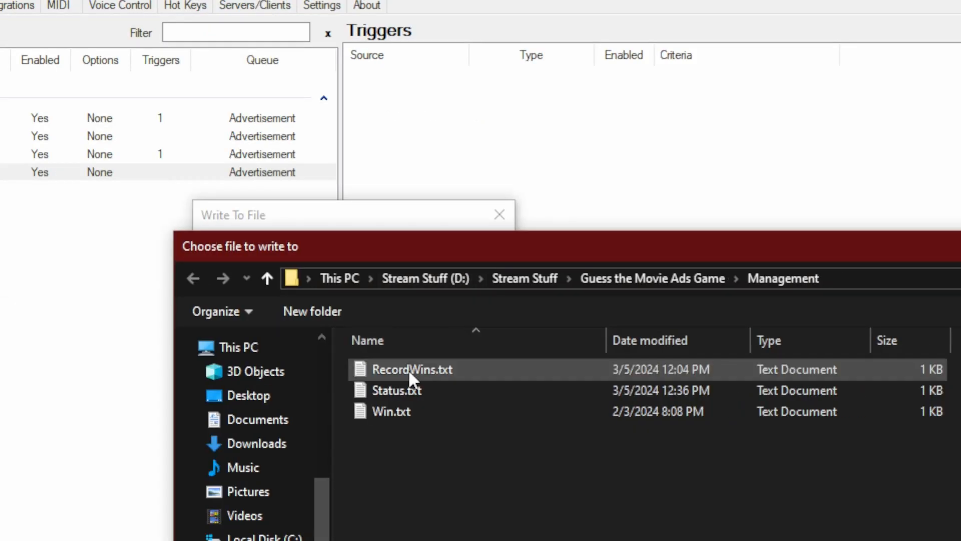
double_click(439, 368)
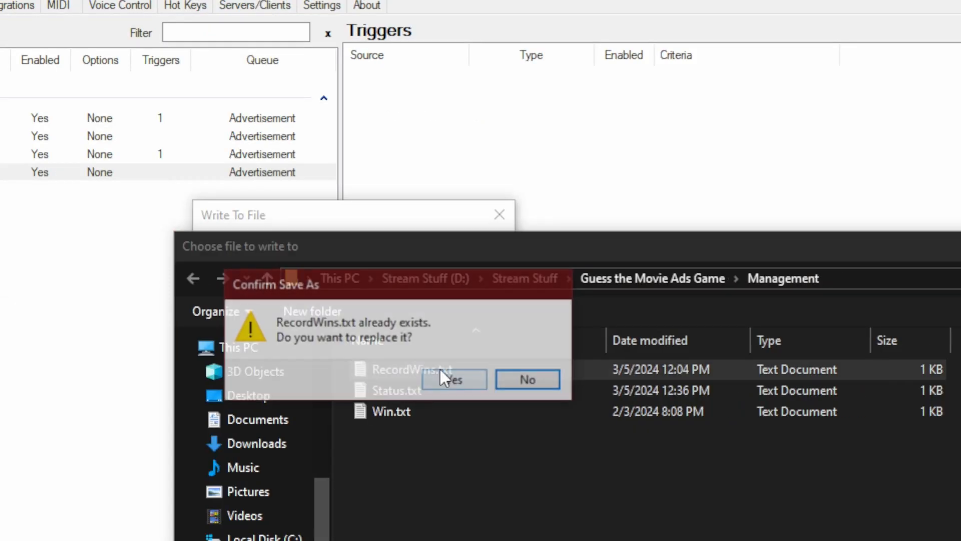
left_click(443, 377)
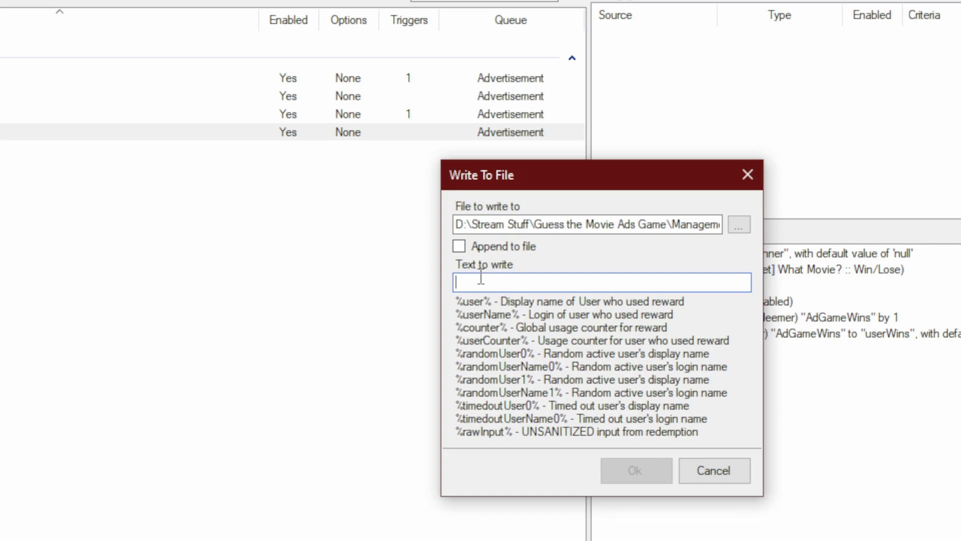
key("ctrl+v")
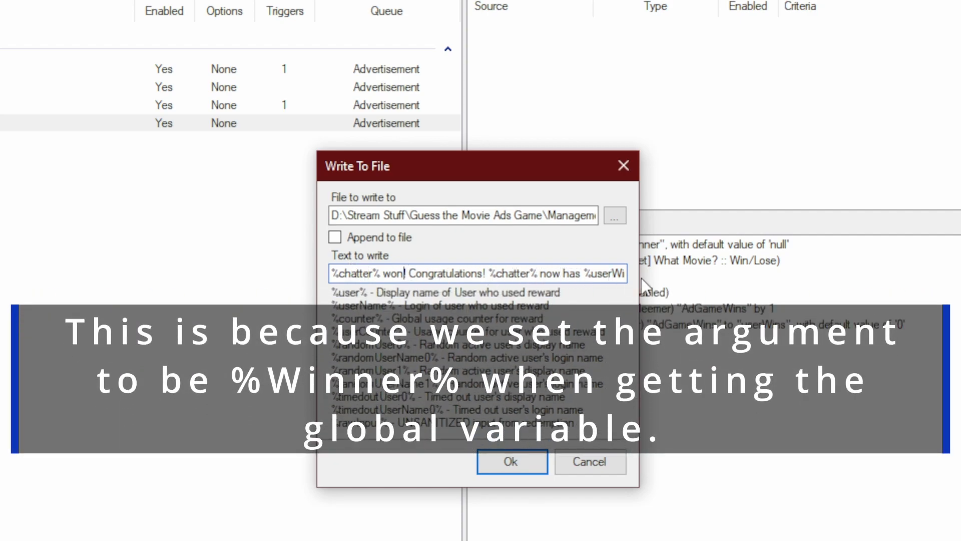
left_click(609, 275)
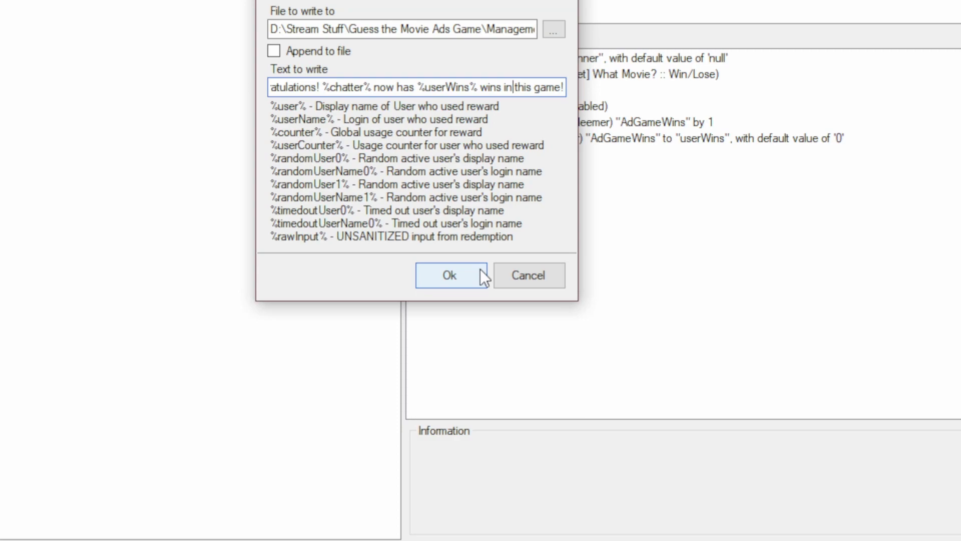
left_click(516, 451)
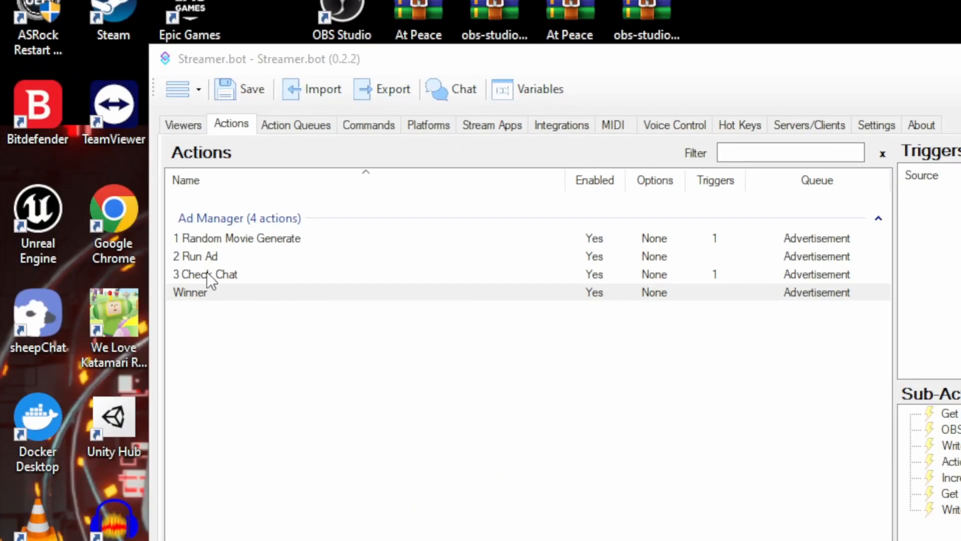
In the 3 Check Chat action, make the "message" Regex Match "responseSearch" condition run the Winner action.
left_click(200, 274)
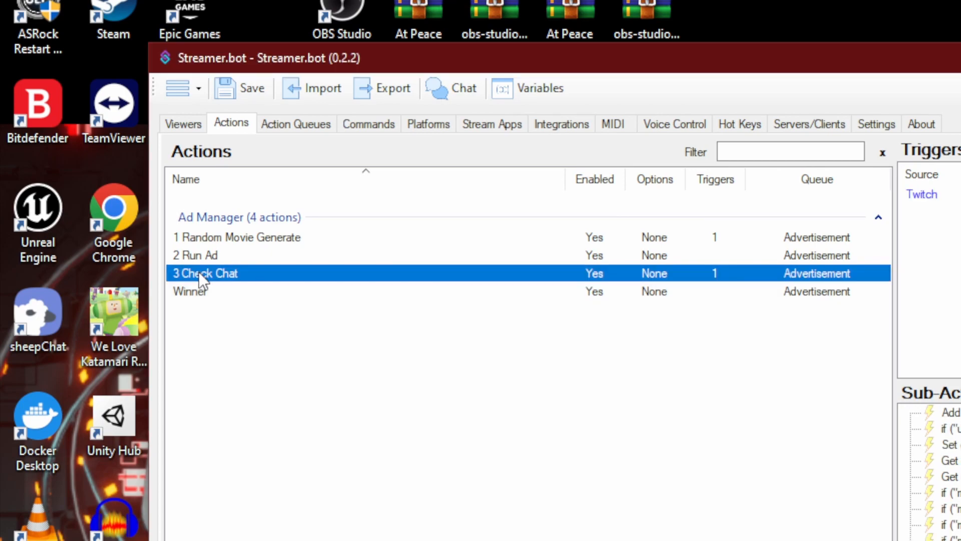
double_click(551, 399)
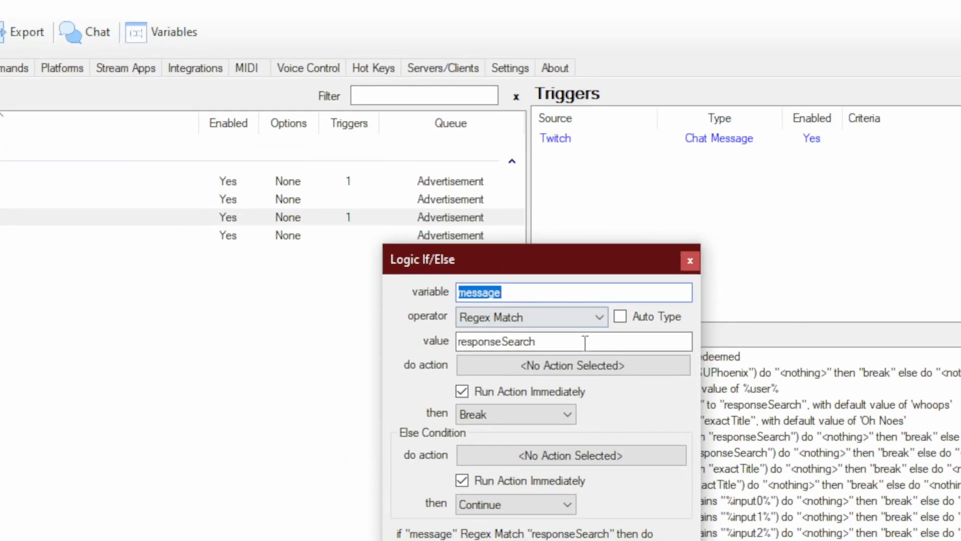
left_click(578, 371)
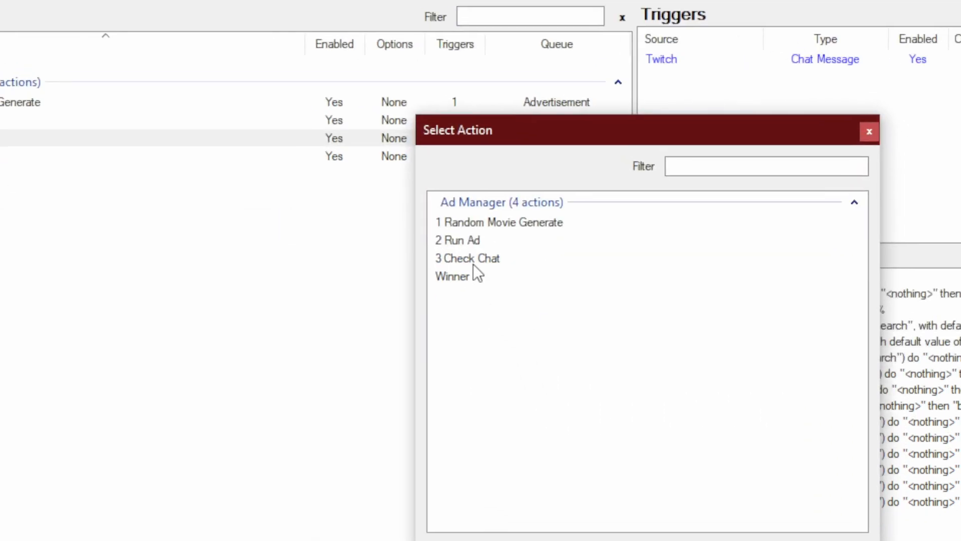
left_click(346, 357)
double_click(345, 357)
Make the "message" Contains "responseSearch" condition run the Winner action.
double_click(472, 254)
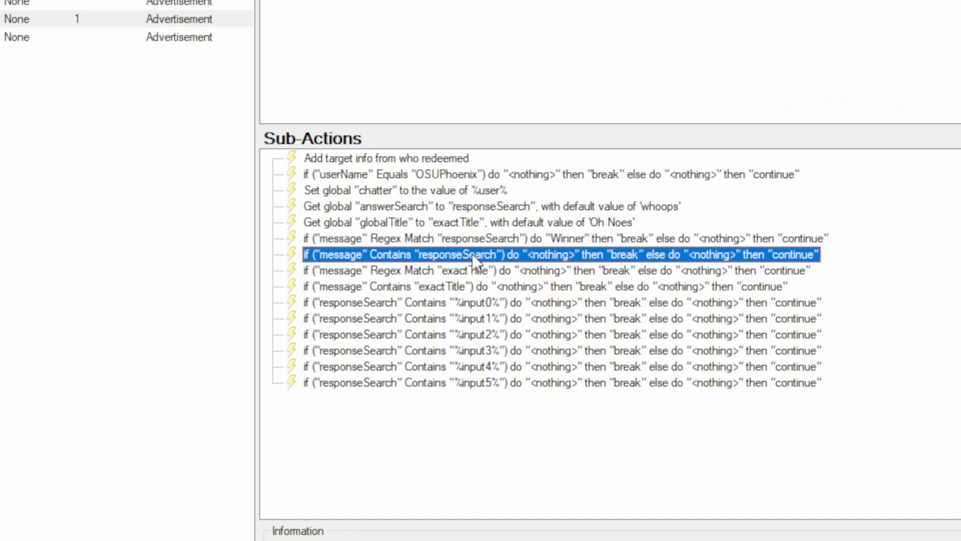
left_click(341, 167)
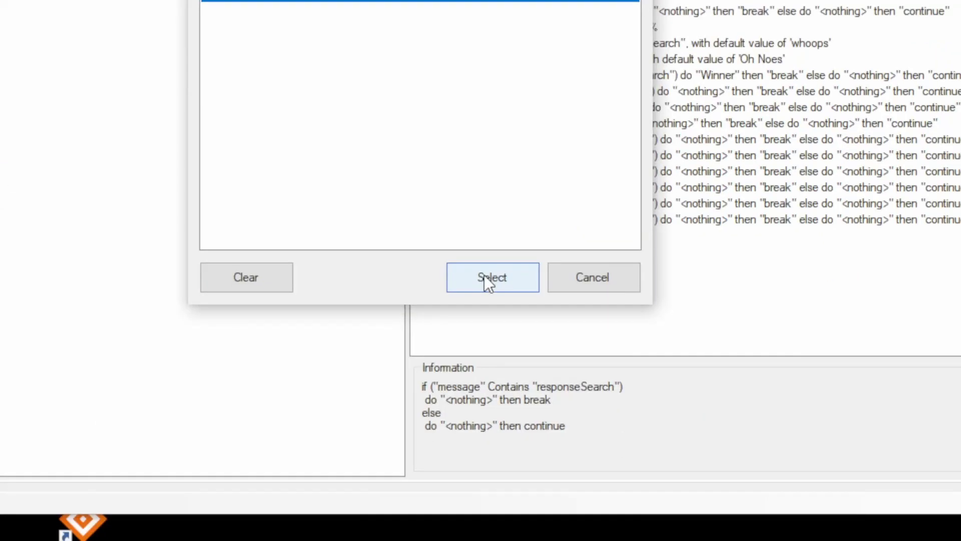
left_click(485, 274)
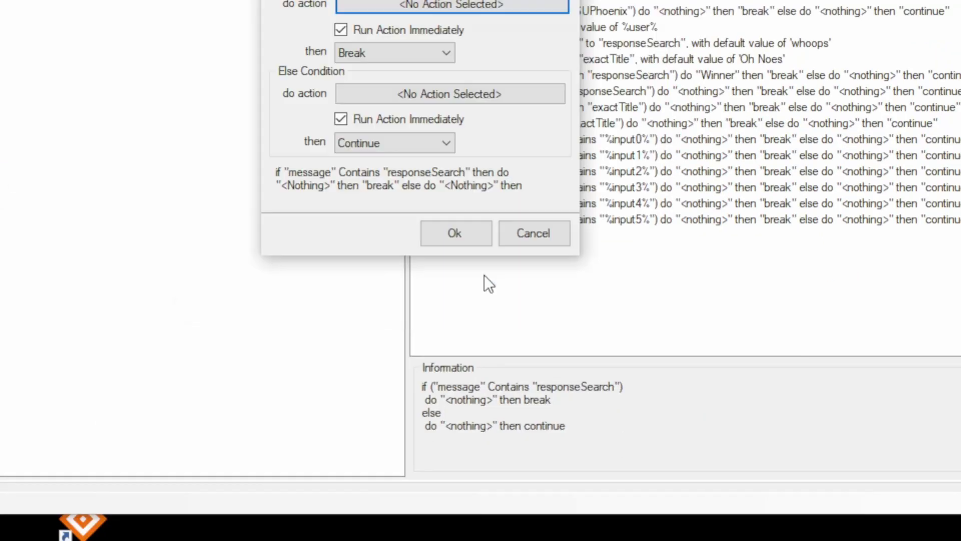
left_click(470, 239)
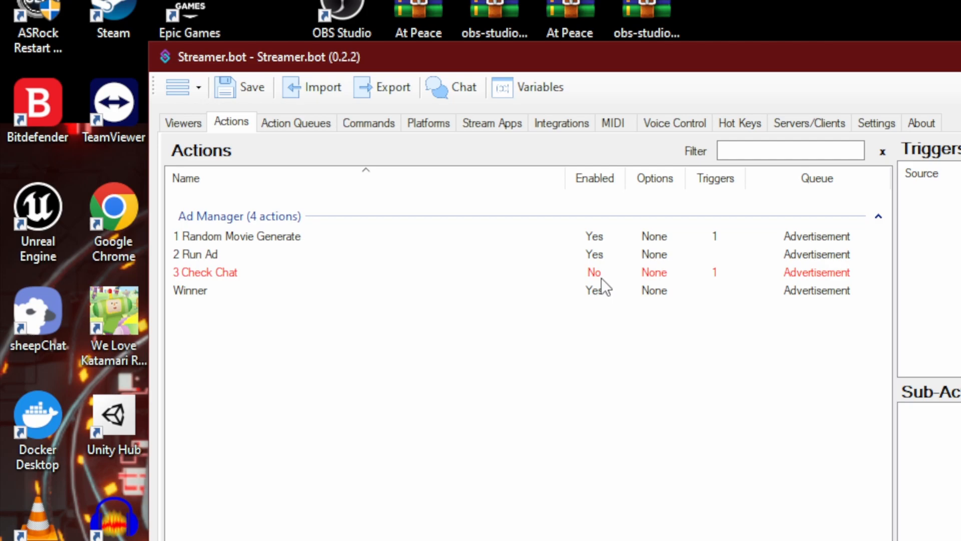
Add an action named "Win Announcement" in the Ad Manager group with the Advertisement queue.
right_click(317, 345)
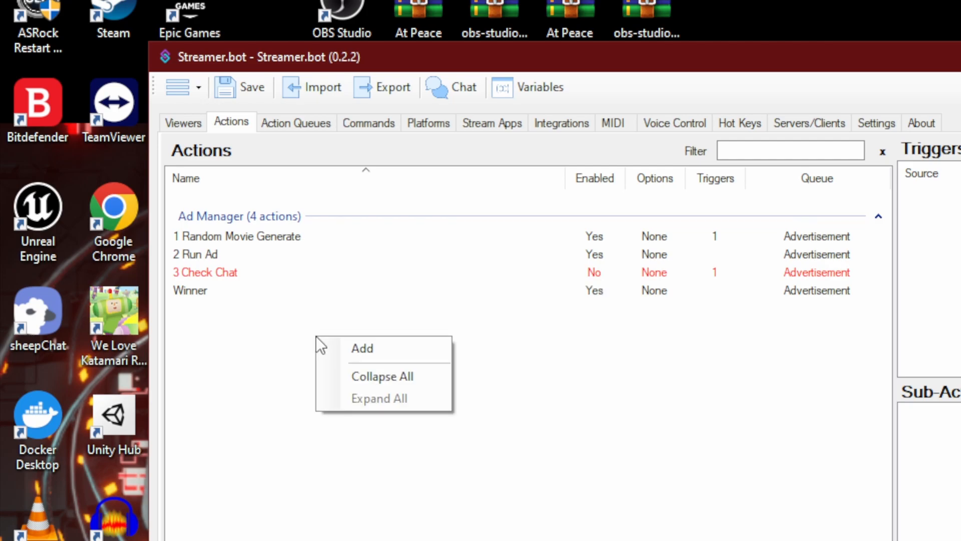
left_click(381, 345)
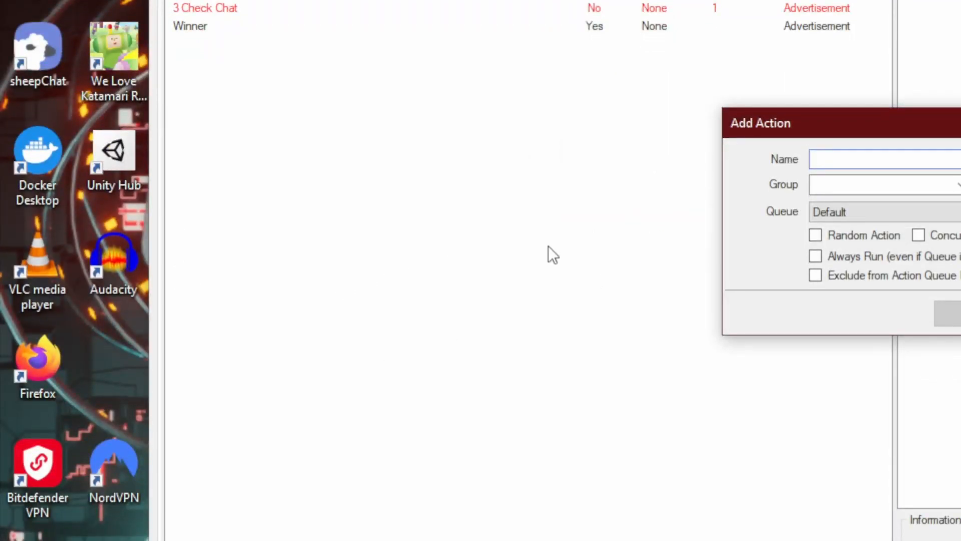
type("Win Announcement")
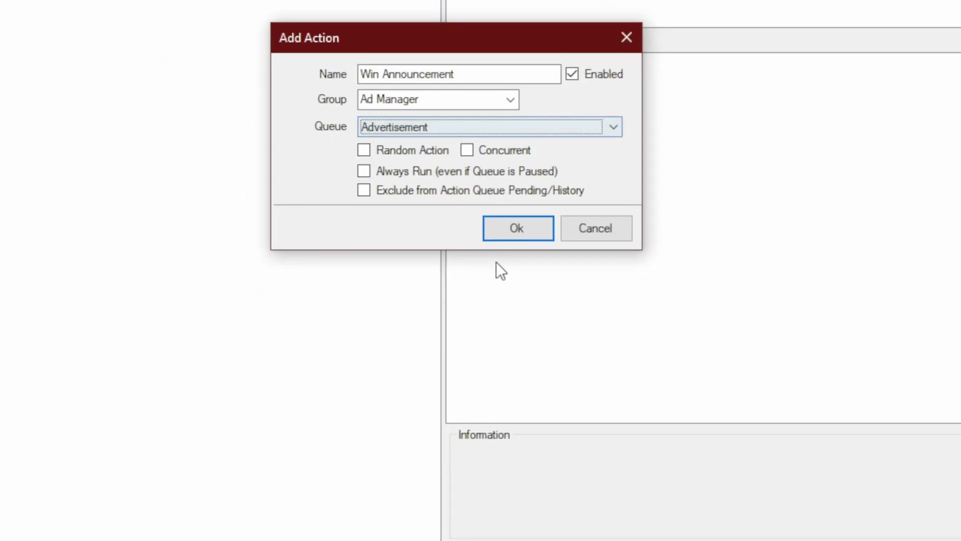
left_click(483, 401)
Add a Global (Get) sub-action to Win Announcement that reads "globalTitle" into "movieTitle" with default value "not here".
right_click(493, 270)
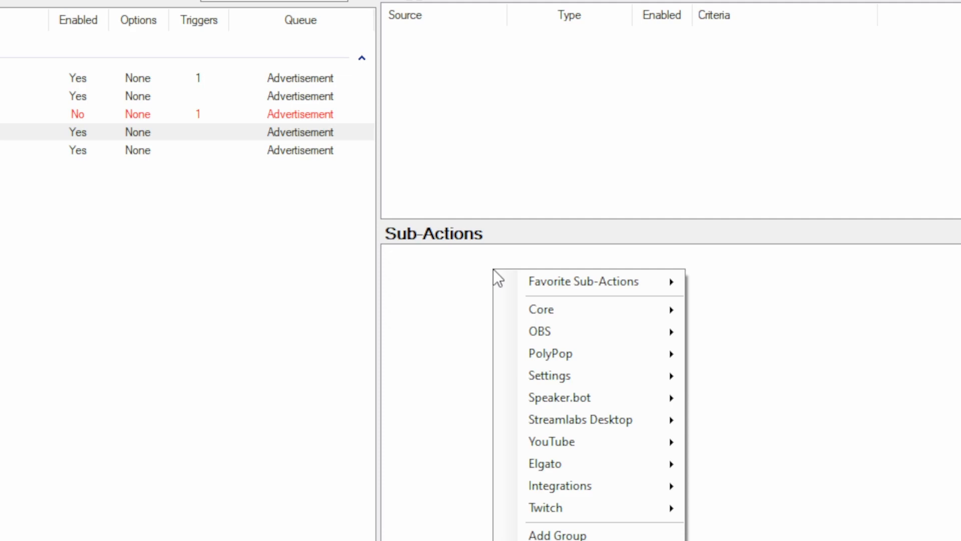
mouse_move(551, 314)
mouse_move(801, 442)
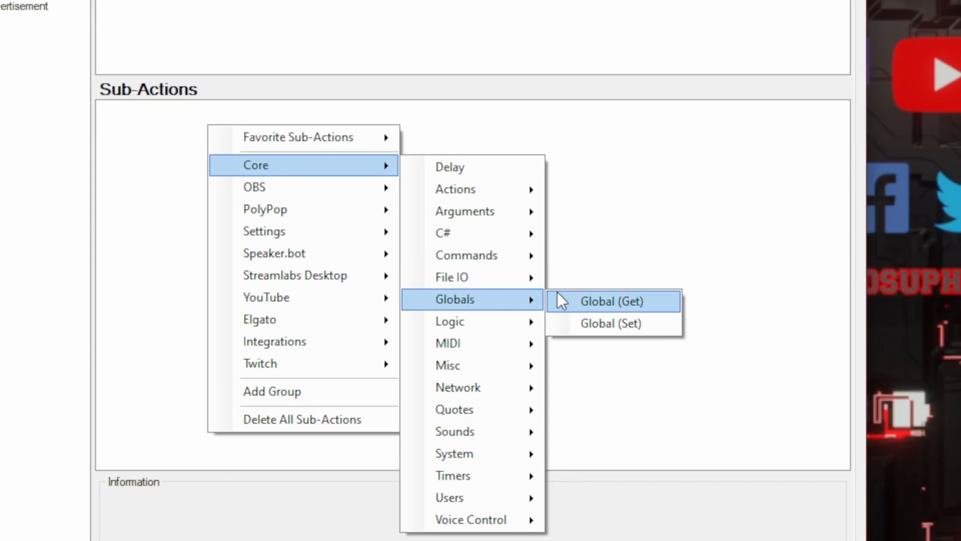
left_click(851, 444)
left_click(90, 154)
type("gl")
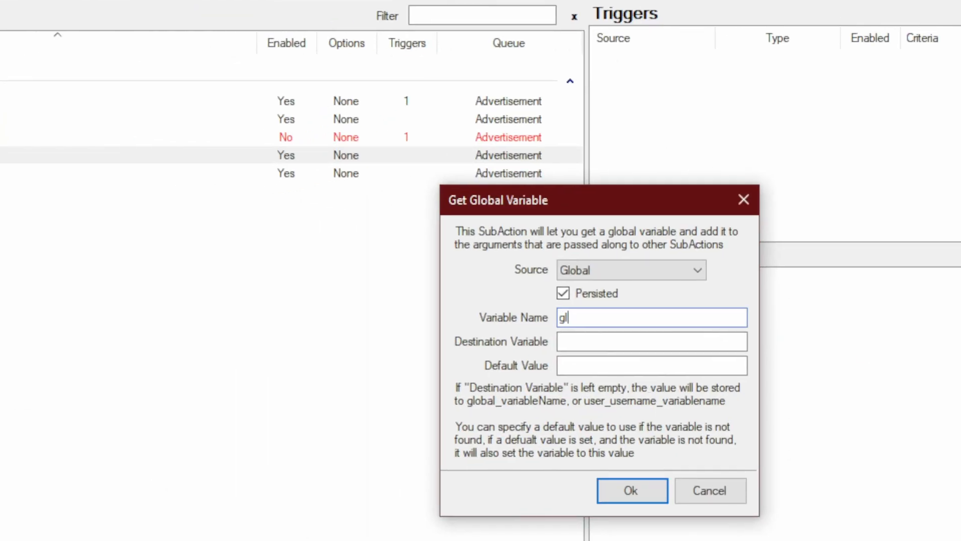
type("obalTitle")
key("Tab")
type("movieTit")
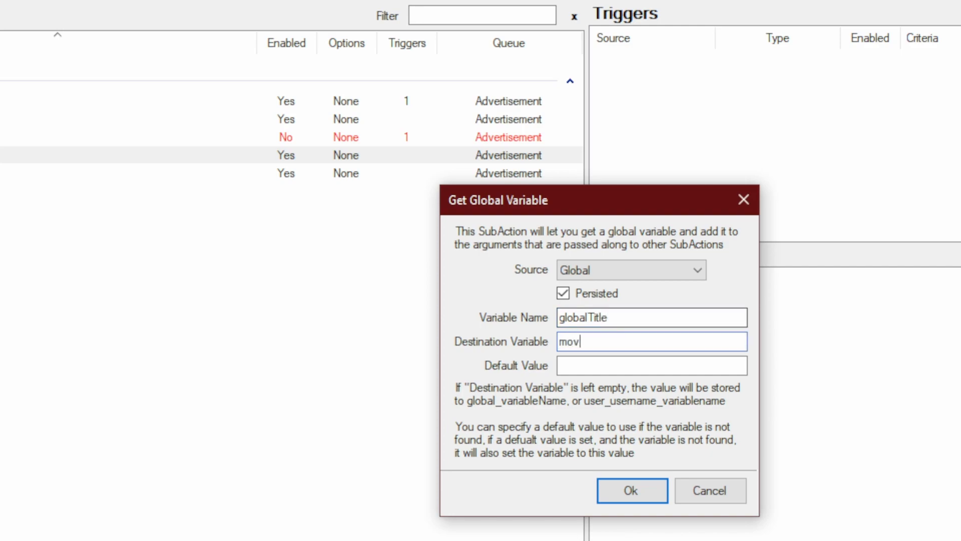
type("le")
key("Tab")
type("not here")
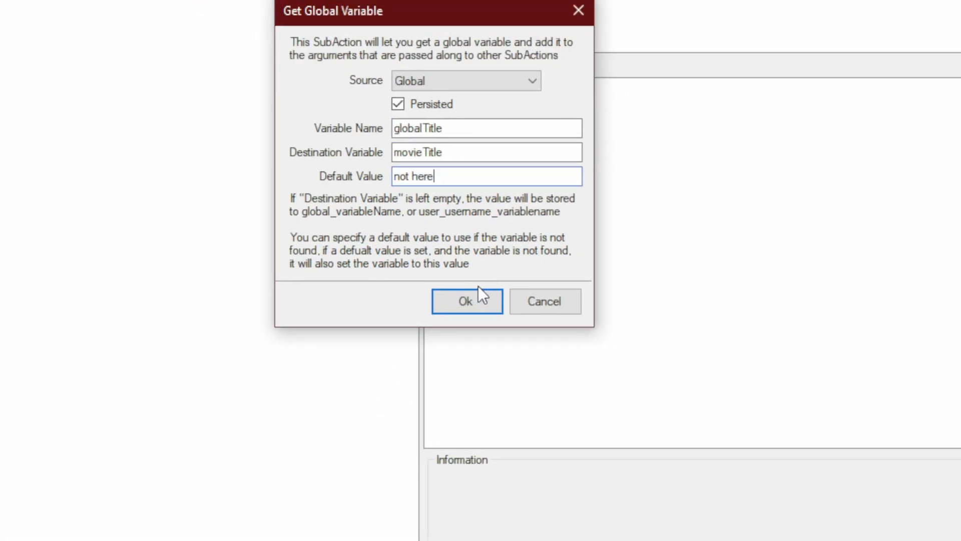
left_click(479, 299)
Add a Read Lines From File sub-action to Win Announcement that reads RecordWins.txt.
right_click(429, 234)
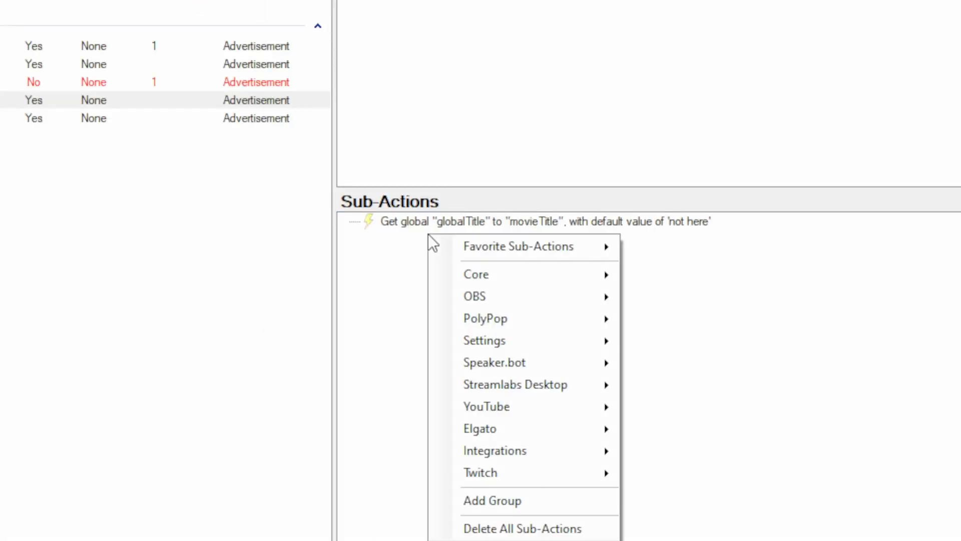
mouse_move(606, 268)
mouse_move(701, 386)
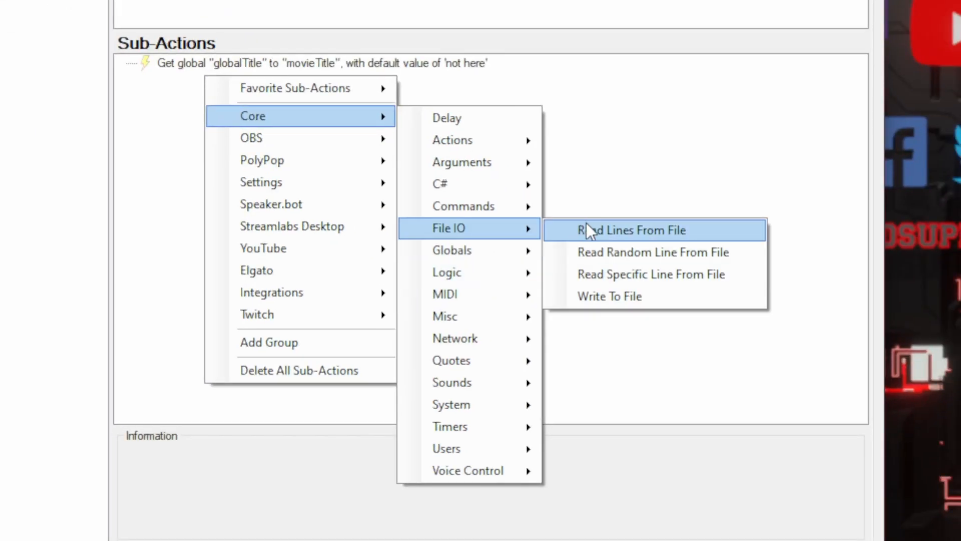
left_click(589, 225)
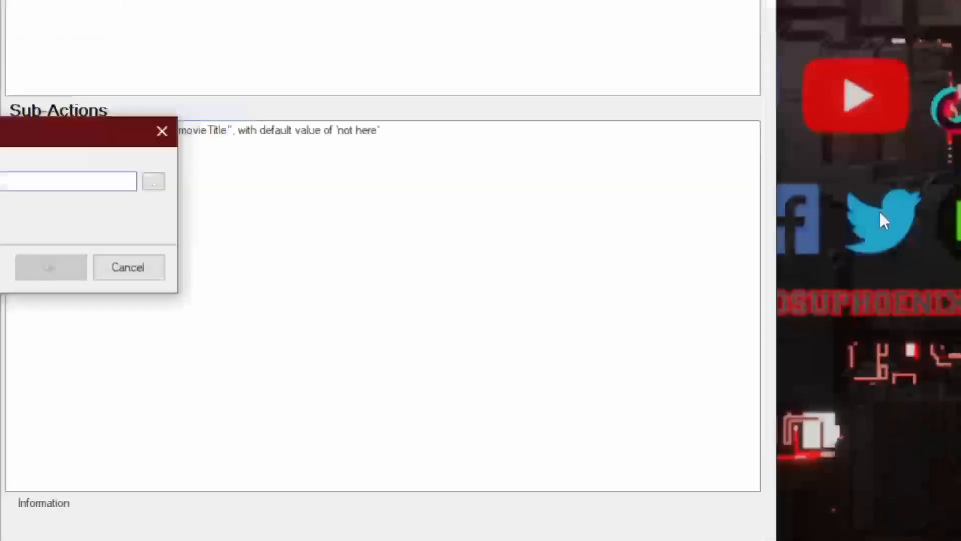
left_click(262, 114)
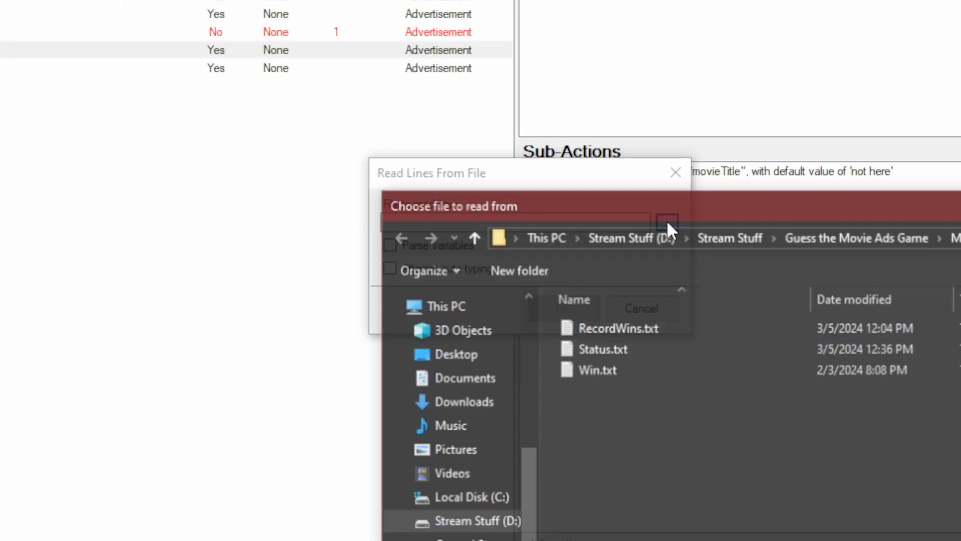
left_click(622, 326)
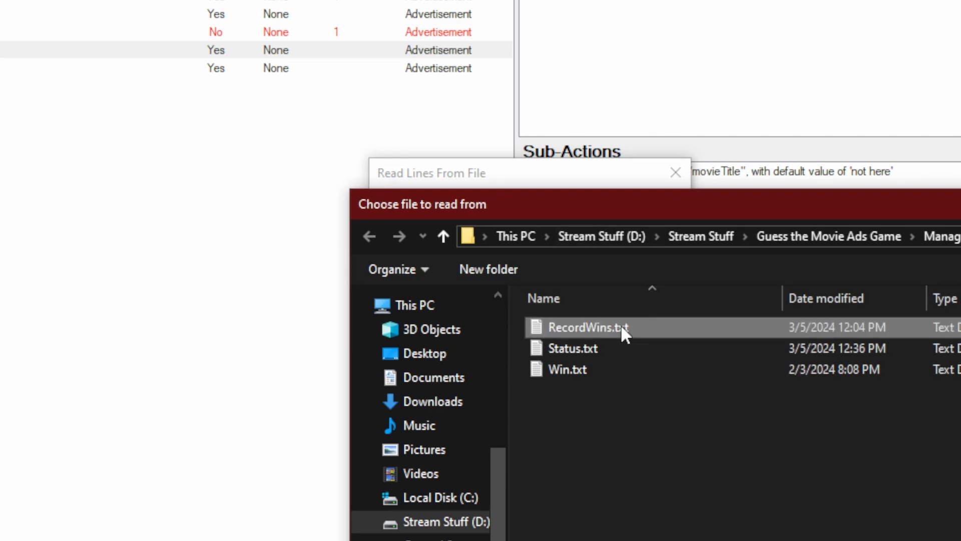
double_click(621, 325)
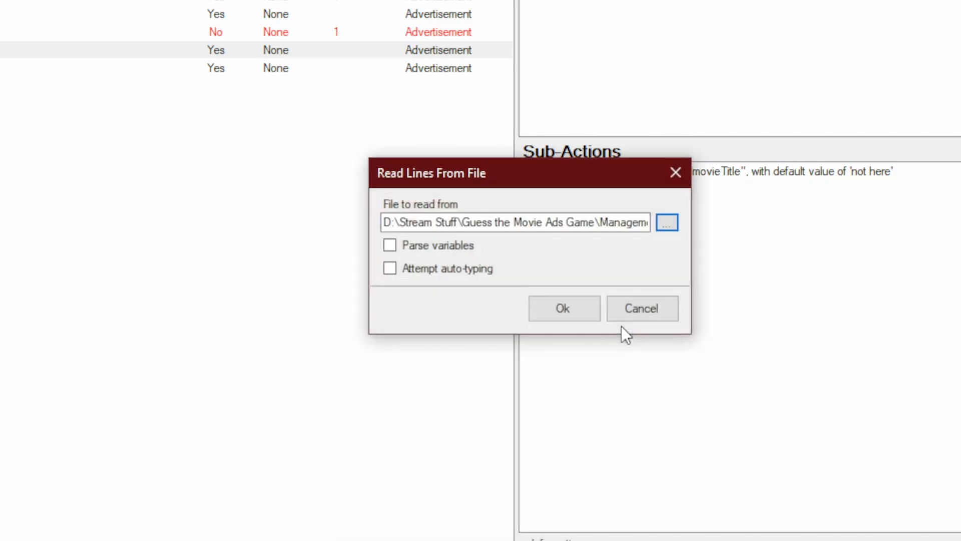
left_click(558, 313)
Add a Twitch channel message to Win Announcement, sent by the Bot account, beginning "%line0% You watch too many movies...".
right_click(659, 218)
mouse_move(737, 450)
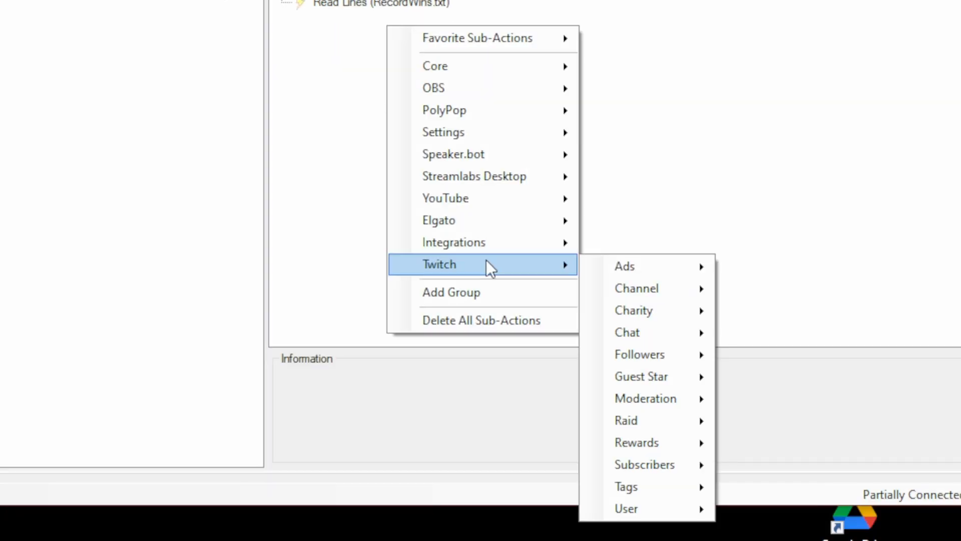
mouse_move(649, 335)
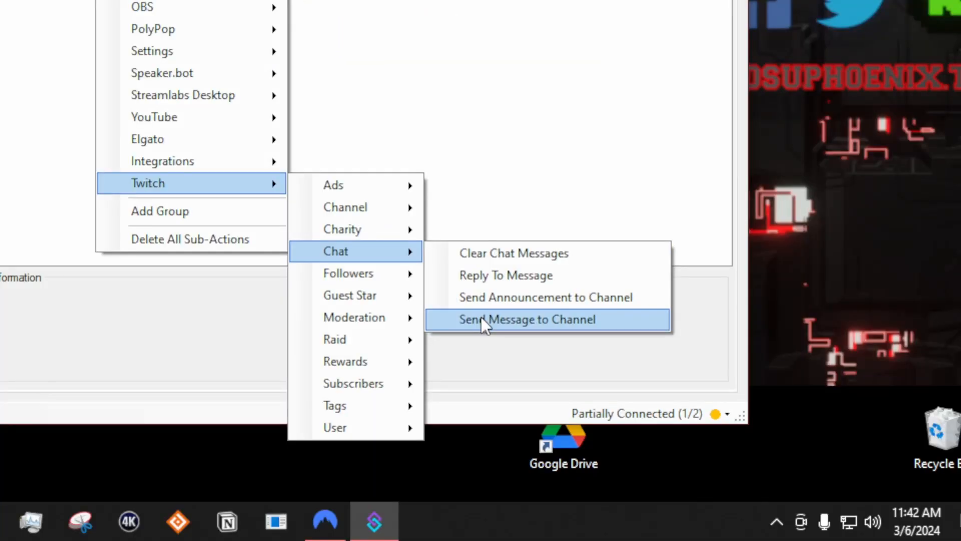
left_click(481, 319)
type("%")
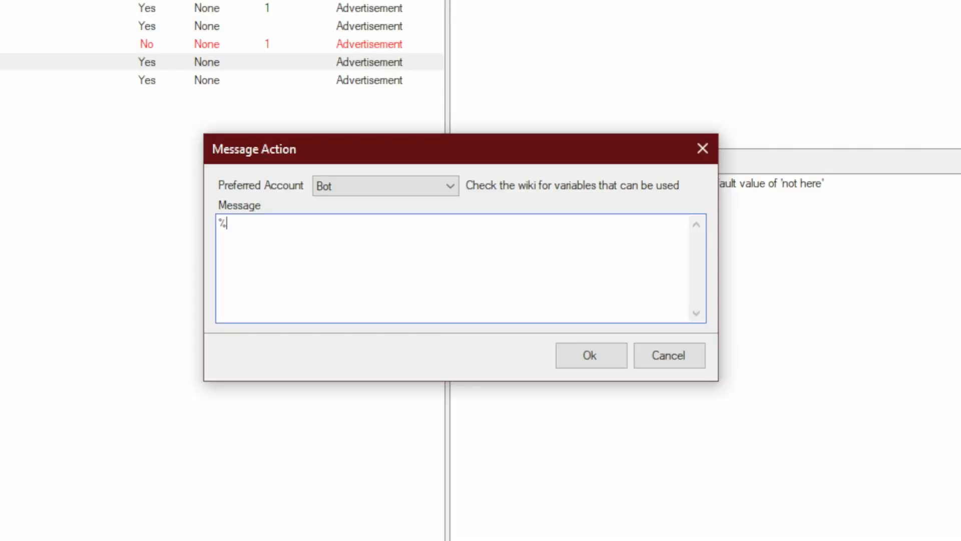
type("line0%")
type("You watch too")
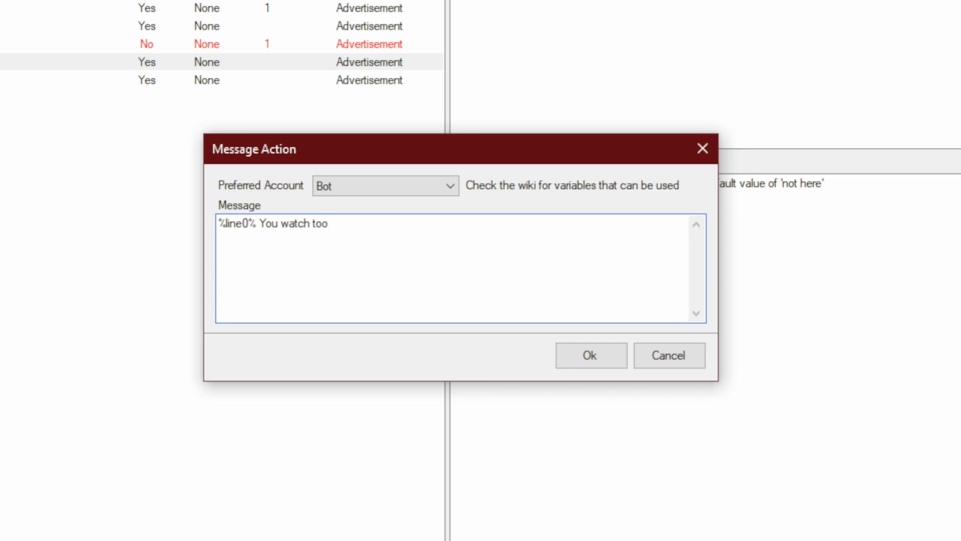
type(" many movies.")
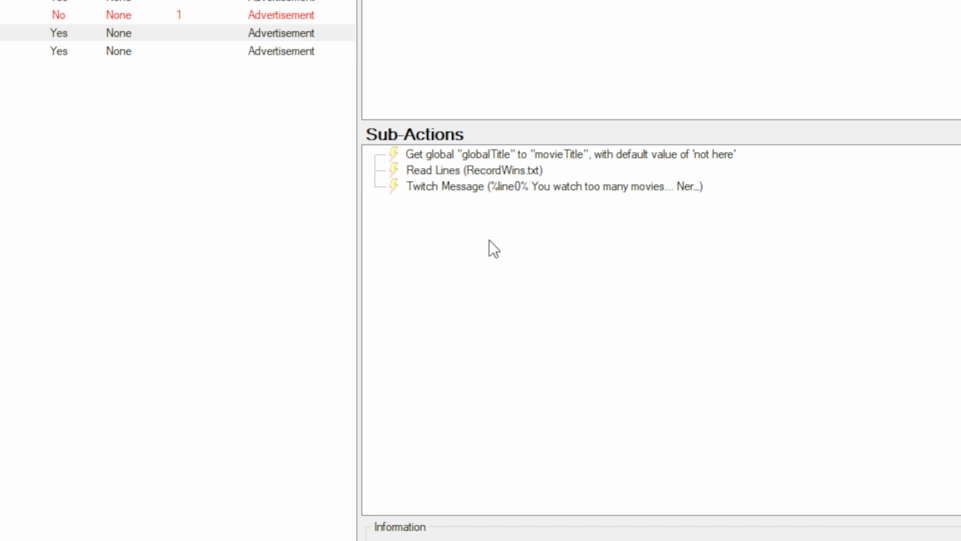
right_click(425, 205)
mouse_move(492, 245)
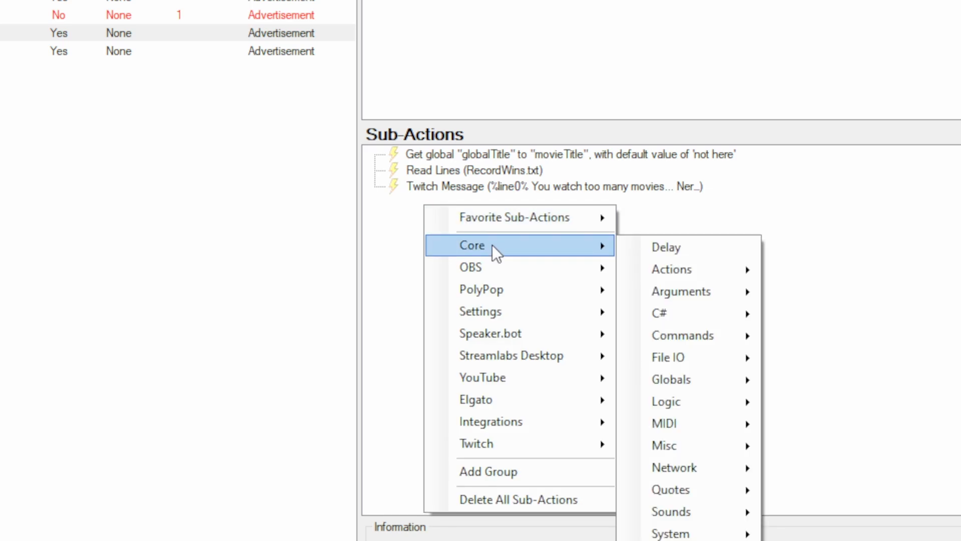
mouse_move(685, 278)
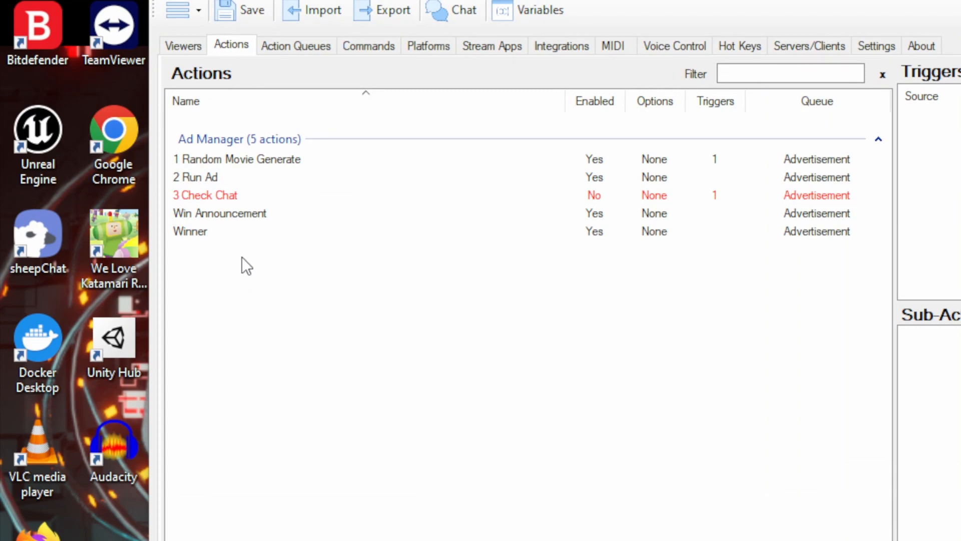
Add an action named "Loser Announcement" in the Ad Manager group with the Advertisement queue.
right_click(239, 271)
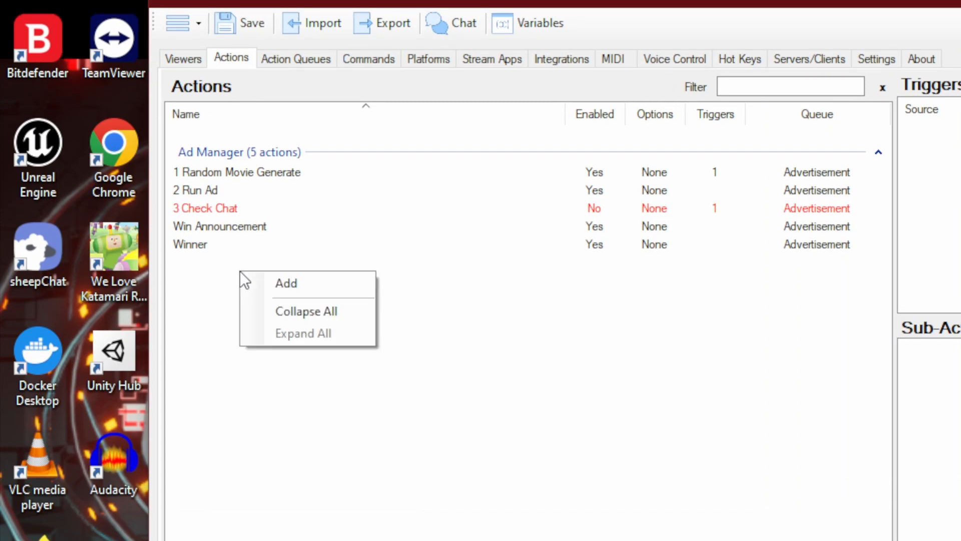
left_click(293, 281)
type("Loser Announ")
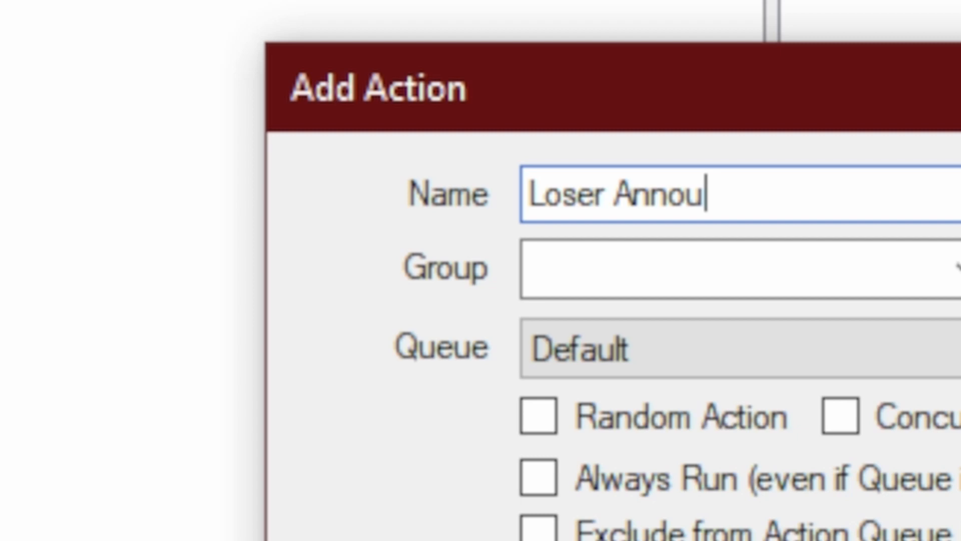
type("cement")
key("BackSpace")
key("BackSpace")
type("ent")
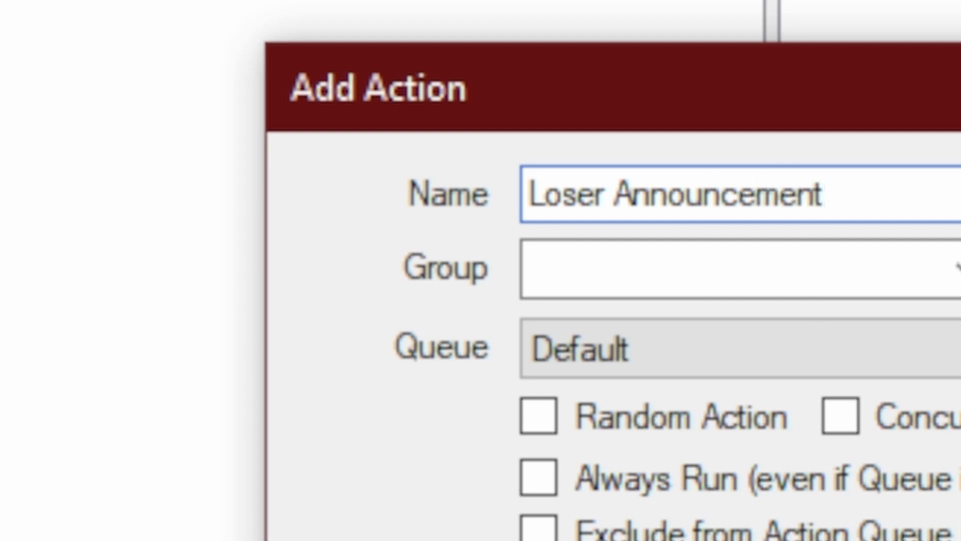
left_click(588, 216)
left_click(571, 236)
left_click(524, 287)
left_click(604, 346)
Add an OBS Set GDI Text sub-action for scene "[ADS Widget] What Movie?", source "Win/Lose", with the text "You all Lose!".
right_click(670, 215)
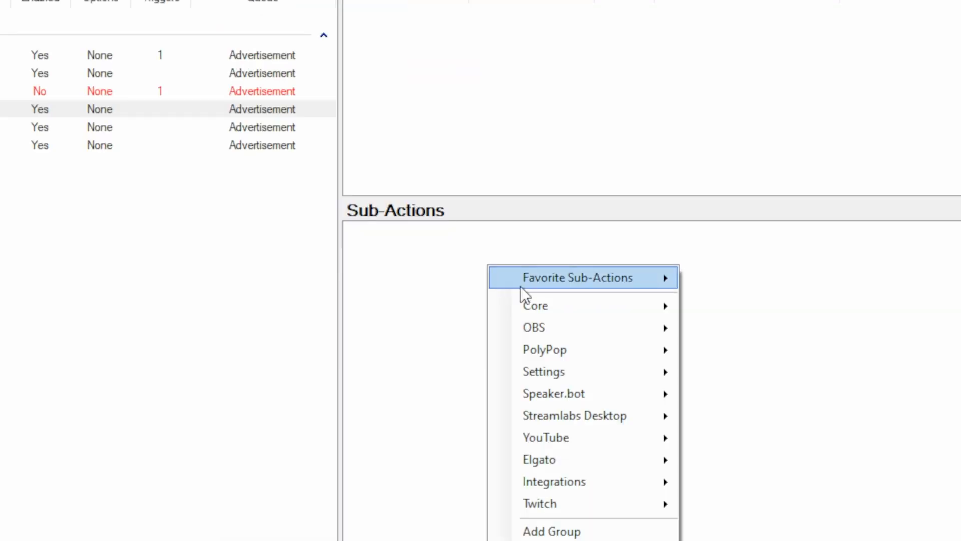
mouse_move(555, 332)
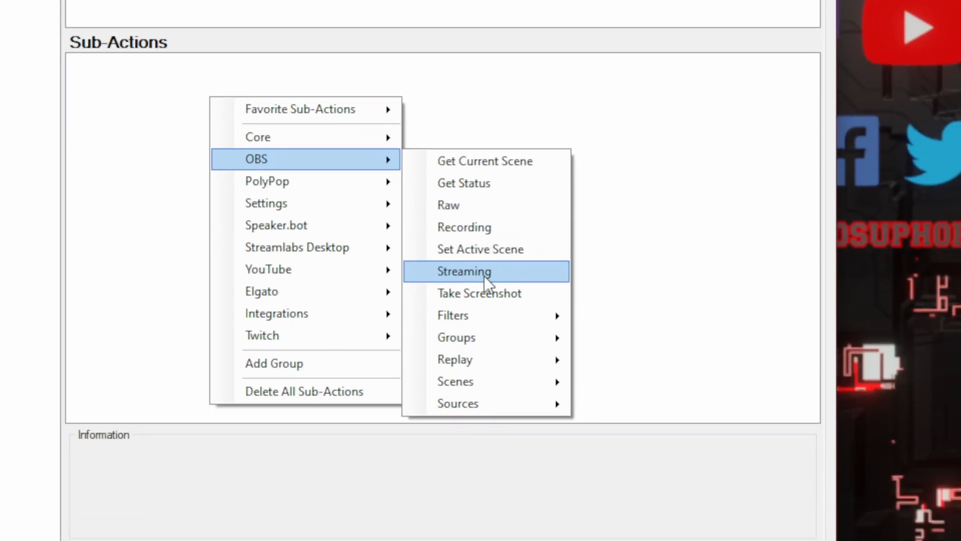
mouse_move(504, 404)
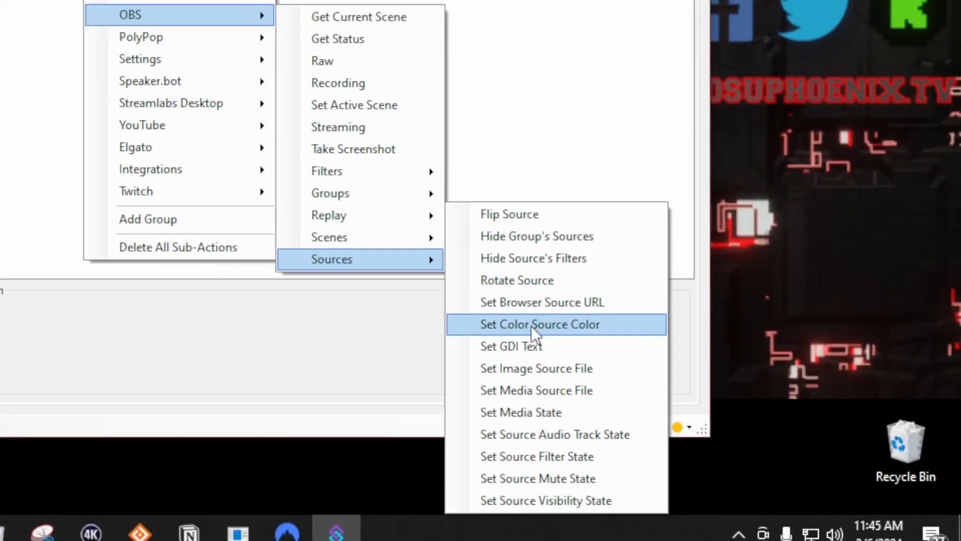
left_click(657, 490)
left_click(472, 268)
left_click(400, 371)
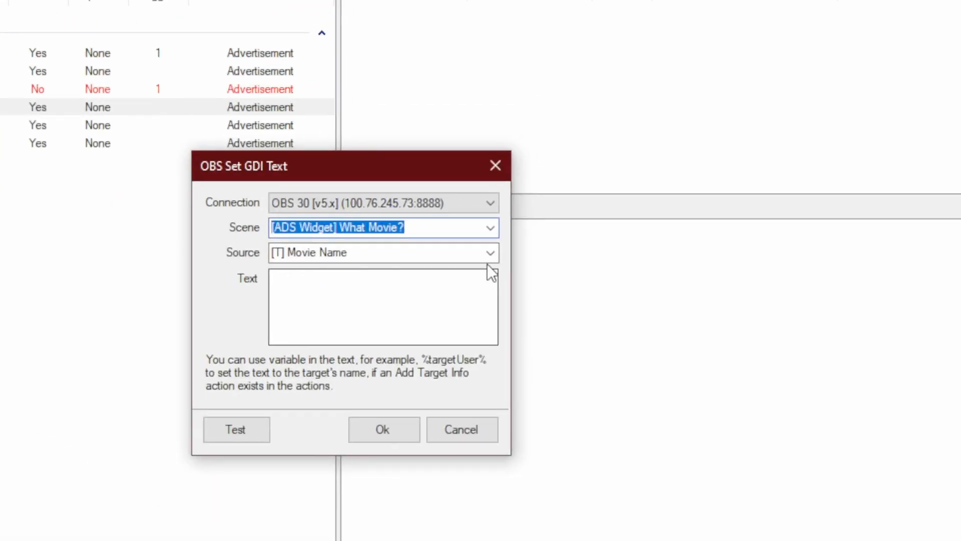
left_click(488, 255)
left_click(423, 284)
left_click(341, 300)
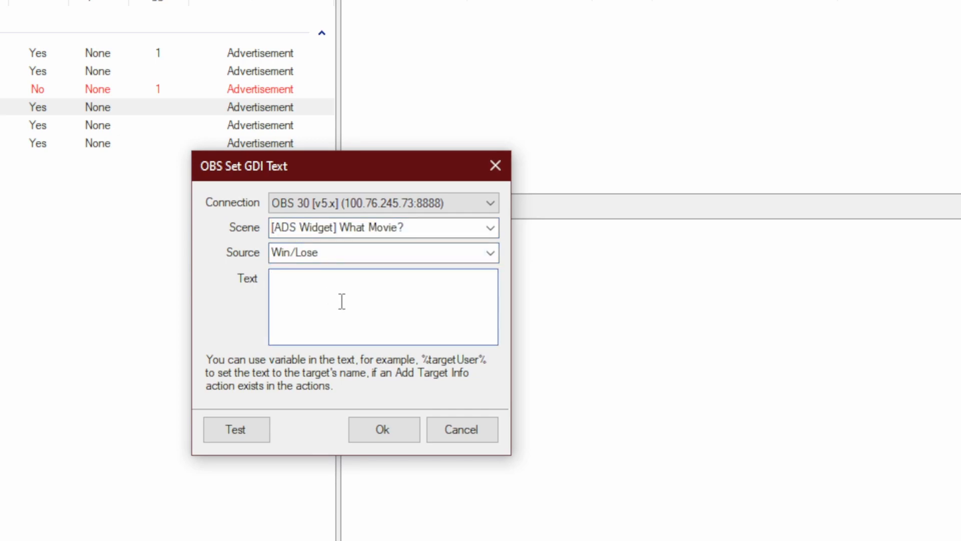
type("You all Lose!")
left_click(384, 430)
Add a Twitch channel message to Loser Announcement that ends with "bunch of losers.".
right_click(408, 119)
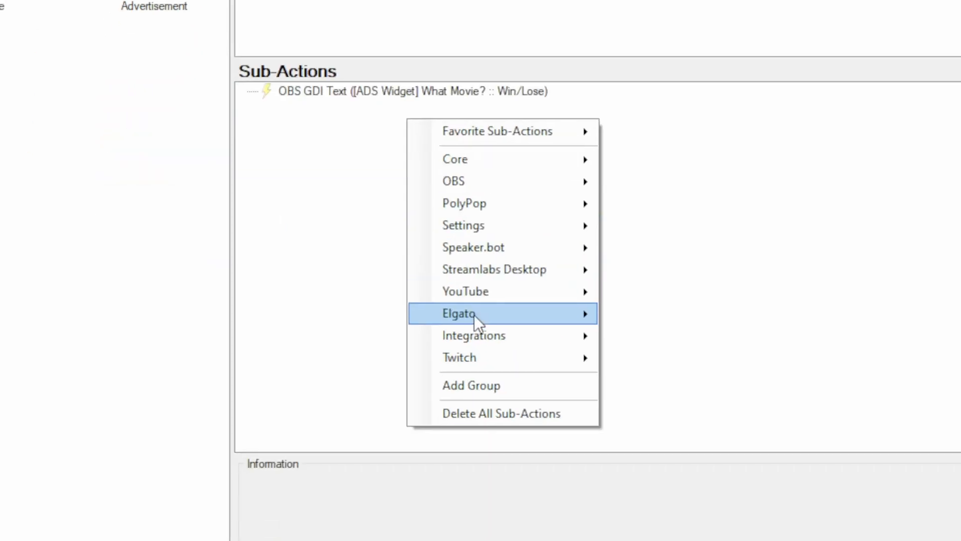
mouse_move(488, 283)
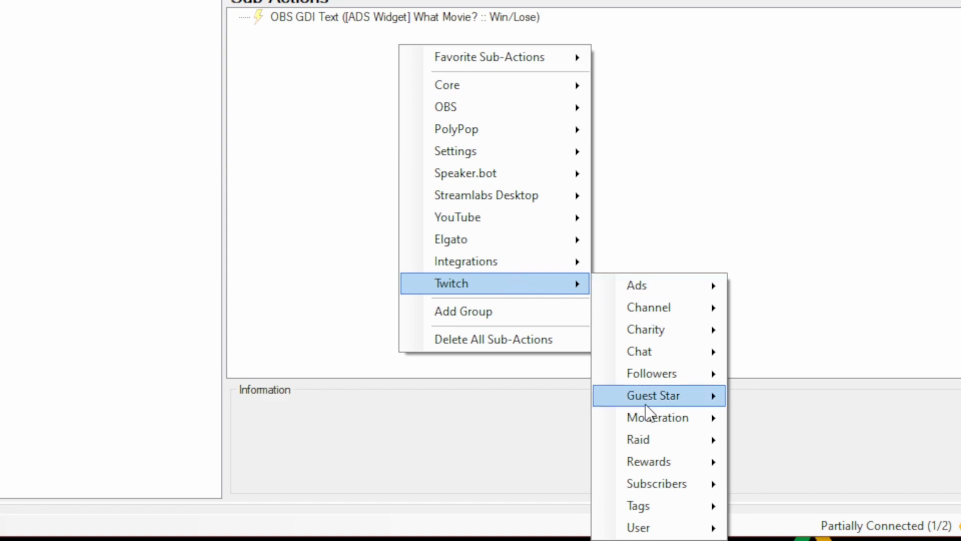
mouse_move(639, 352)
left_click(543, 326)
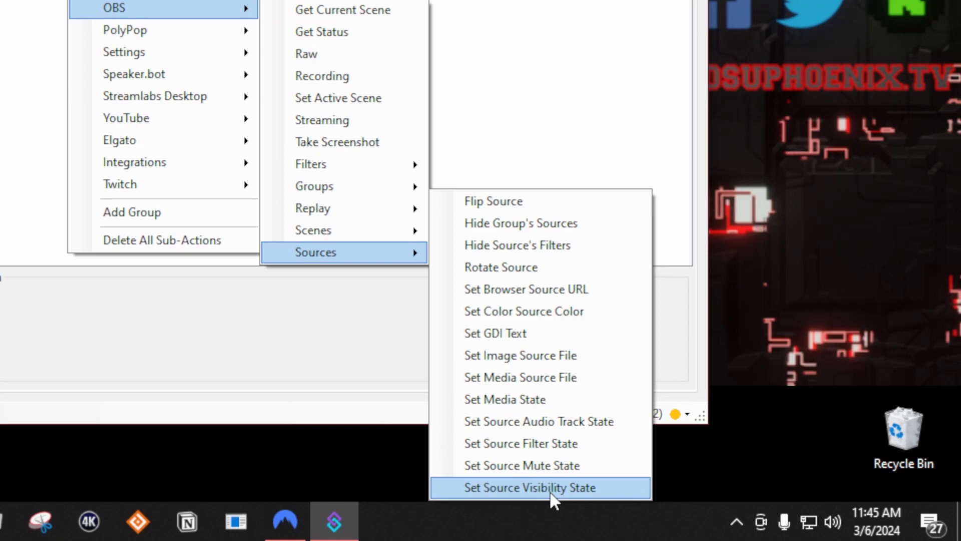
Add an OBS sub-action making "Price is Wrong" in REACTION SCENE visible, followed by a 5000 ms delay.
left_click(550, 492)
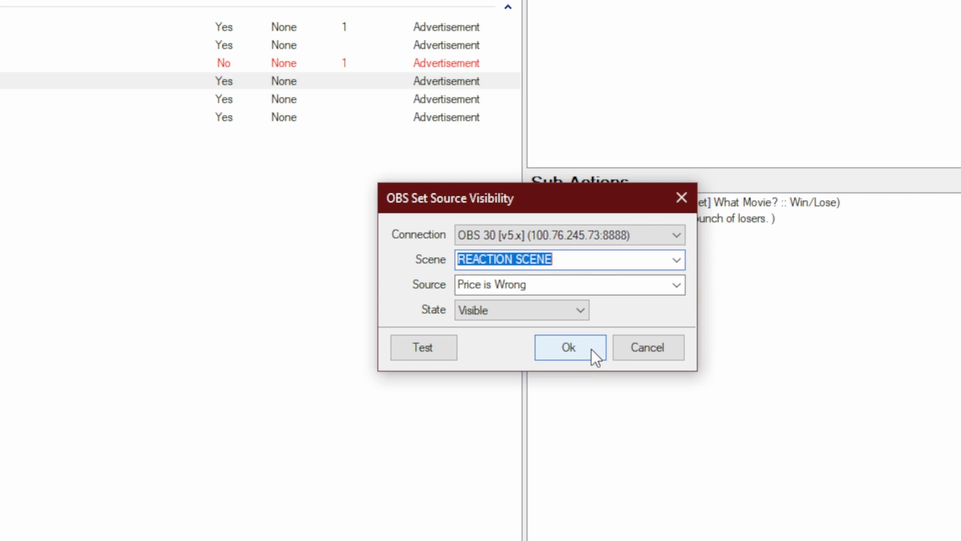
left_click(569, 347)
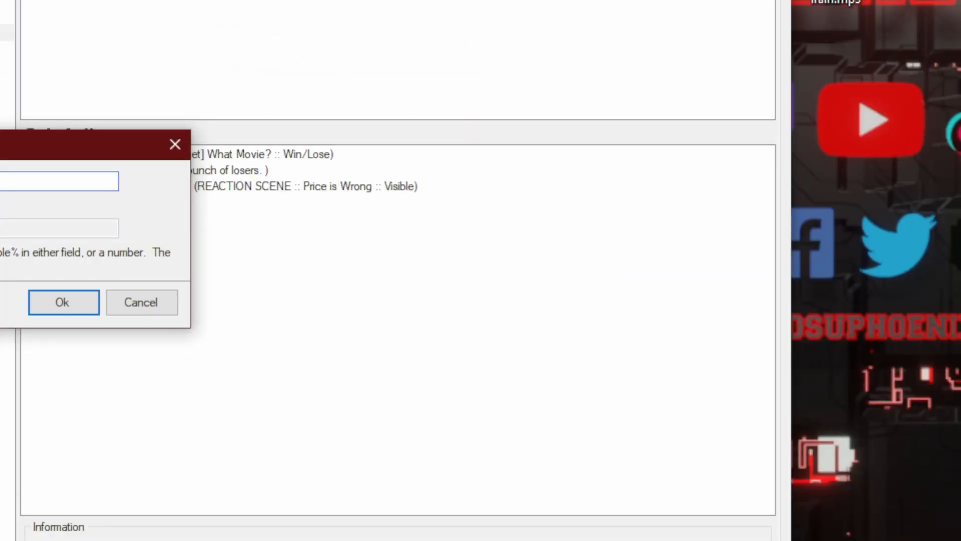
type("5000")
left_click(77, 309)
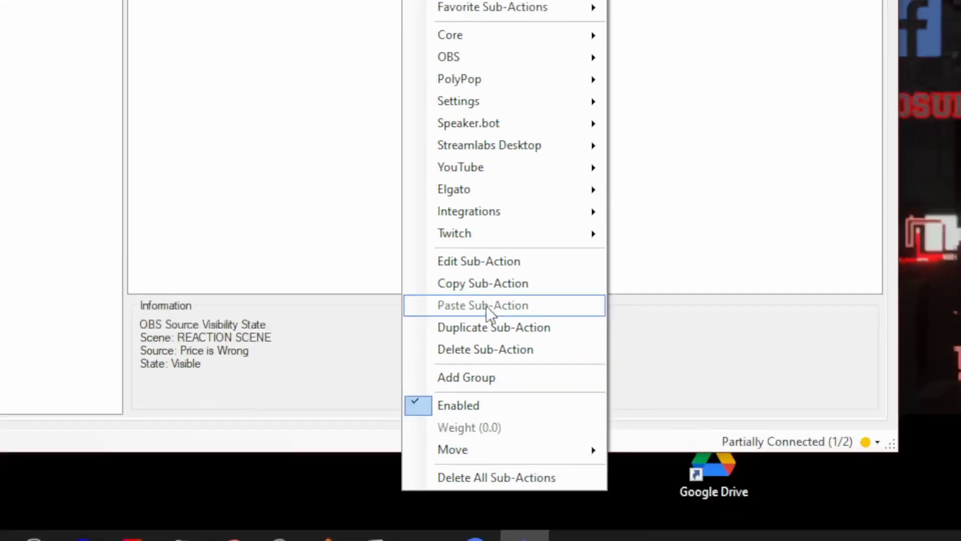
Copy the "Price is Wrong" visibility sub-action to the end of Loser Announcement and set the copy's state to Hidden.
left_click(483, 283)
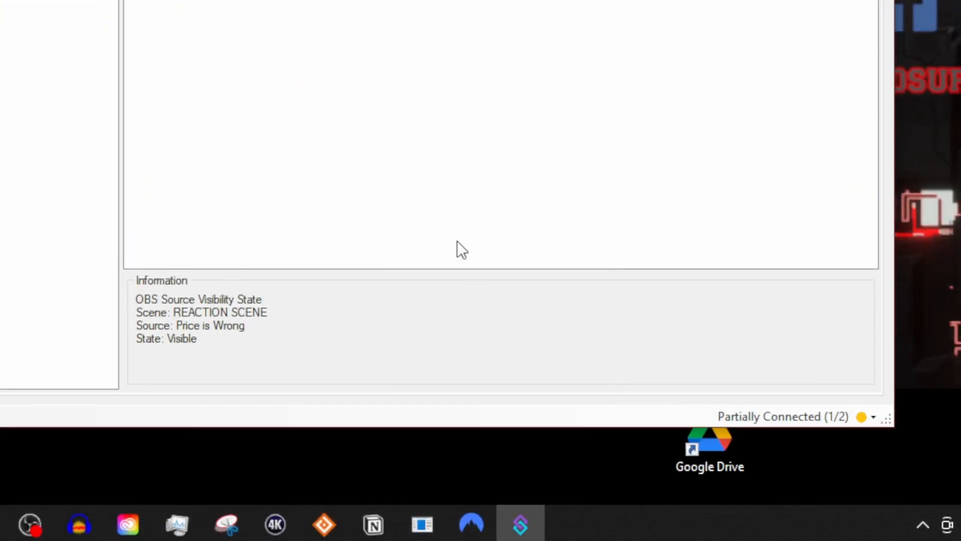
right_click(670, 221)
left_click(482, 275)
left_click(480, 265)
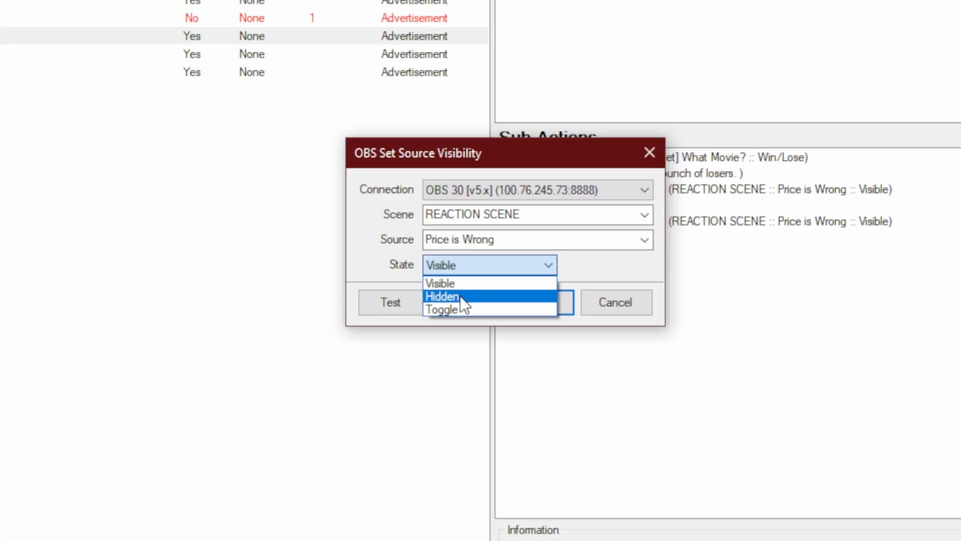
left_click(460, 296)
left_click(532, 304)
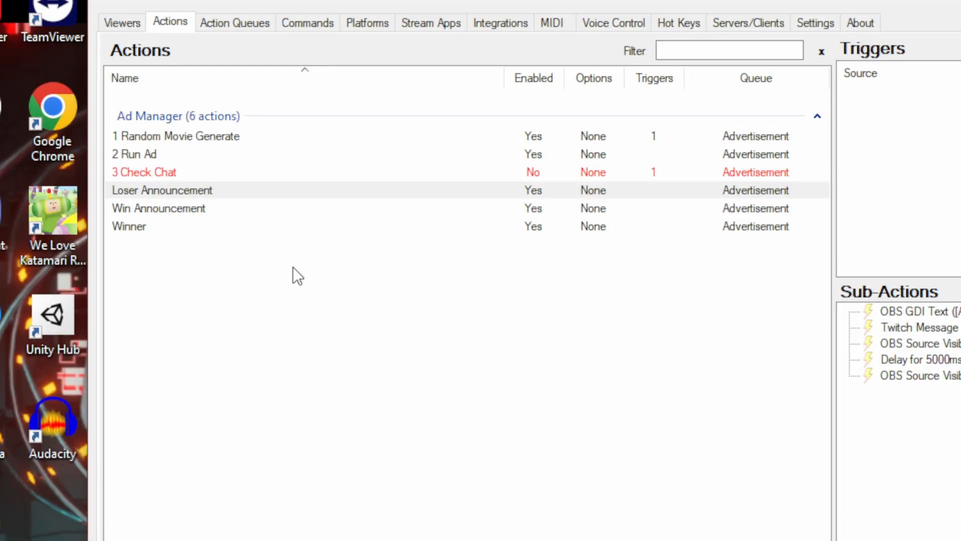
Add an action named "4 End of Game" in the Ad Manager group with the Advertisement queue.
right_click(272, 273)
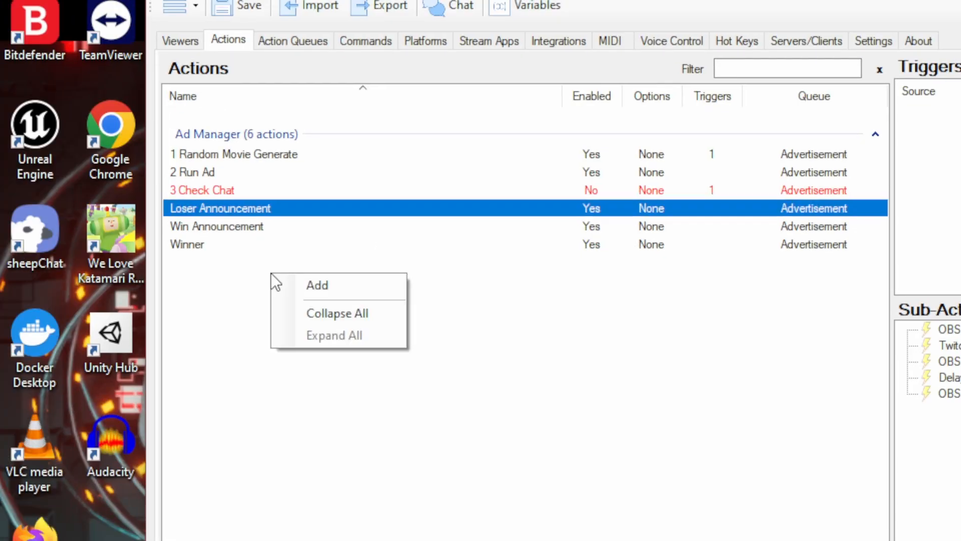
left_click(320, 280)
type("End of Gam")
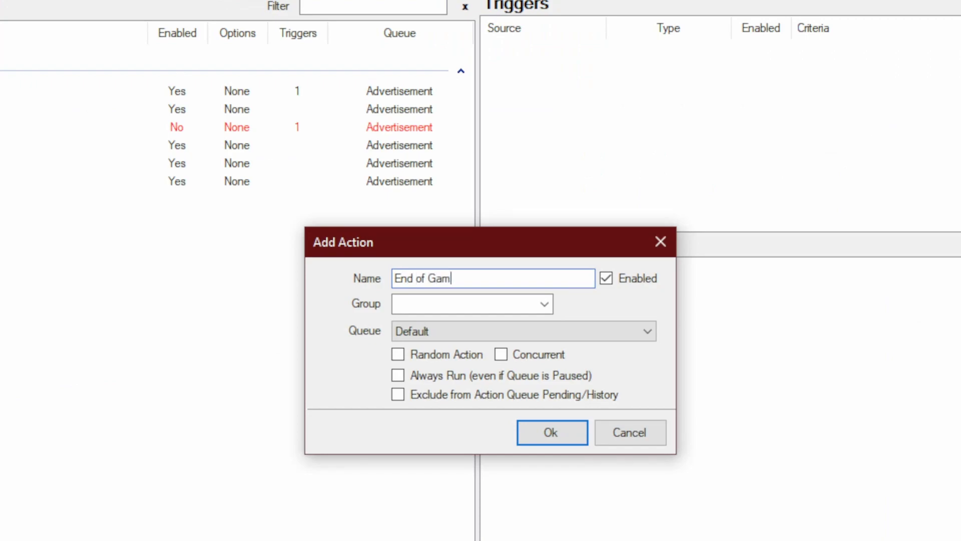
type("e")
key("Home")
type("4")
left_click(545, 304)
left_click(489, 326)
left_click(536, 332)
left_click(515, 371)
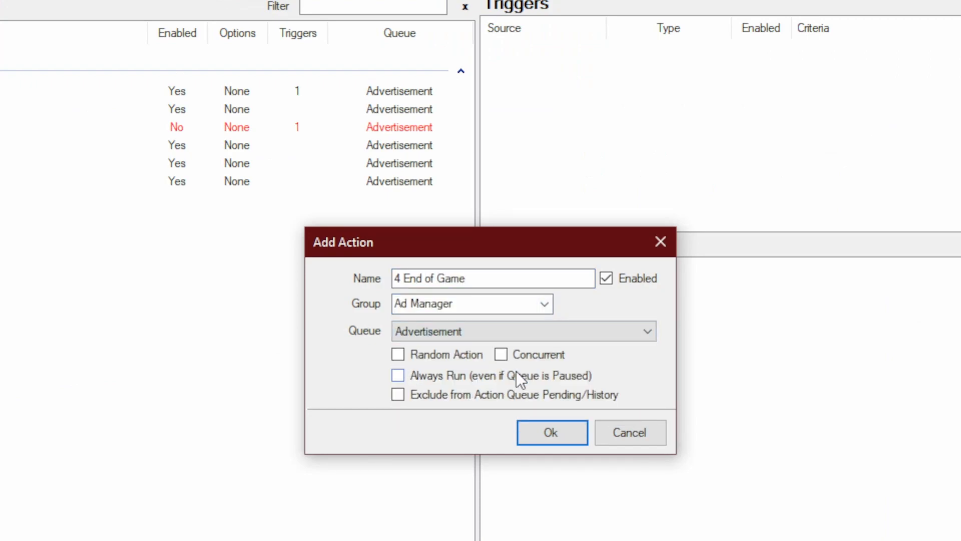
left_click(550, 434)
Add a Read Specific Line From File sub-action to 4 End of Game that reads line 1 of Status.txt.
right_click(549, 280)
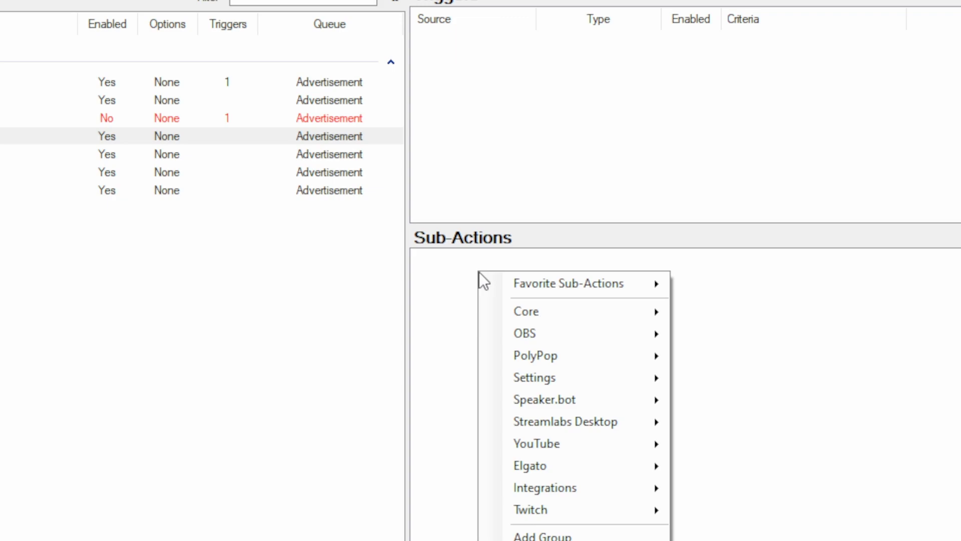
mouse_move(554, 314)
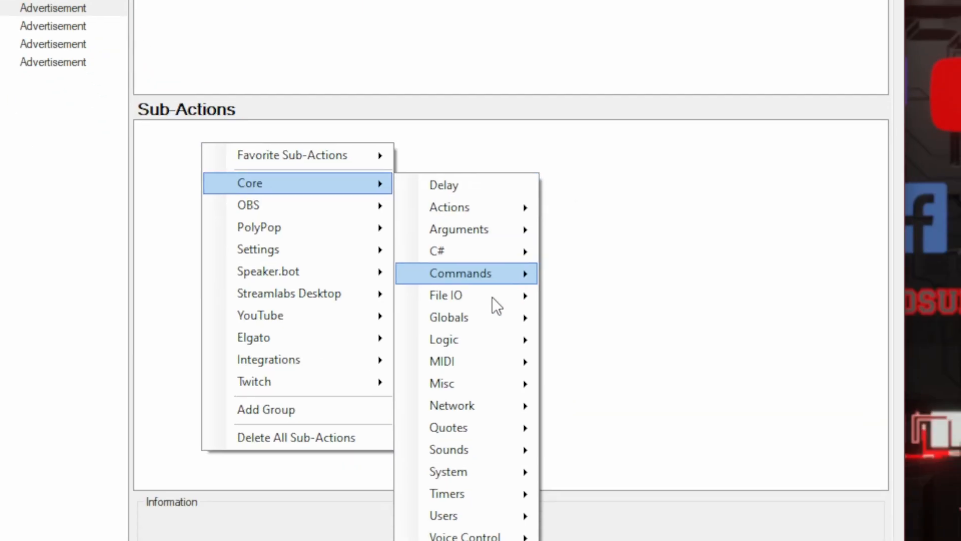
mouse_move(480, 300)
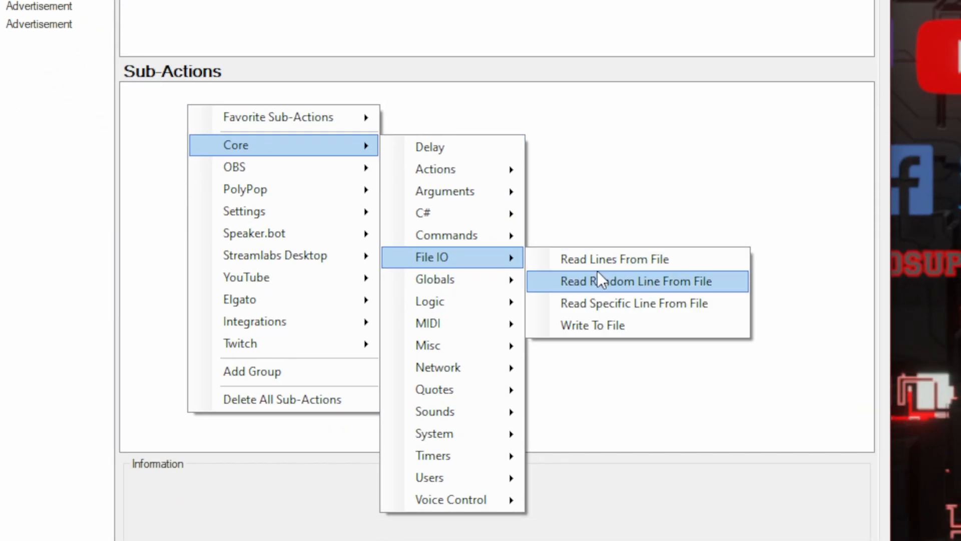
left_click(603, 302)
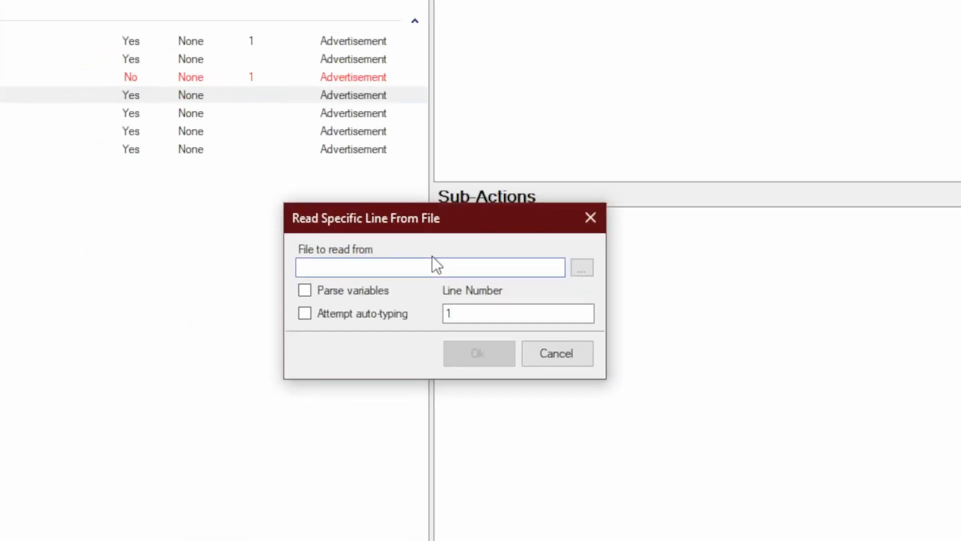
left_click(582, 268)
double_click(513, 398)
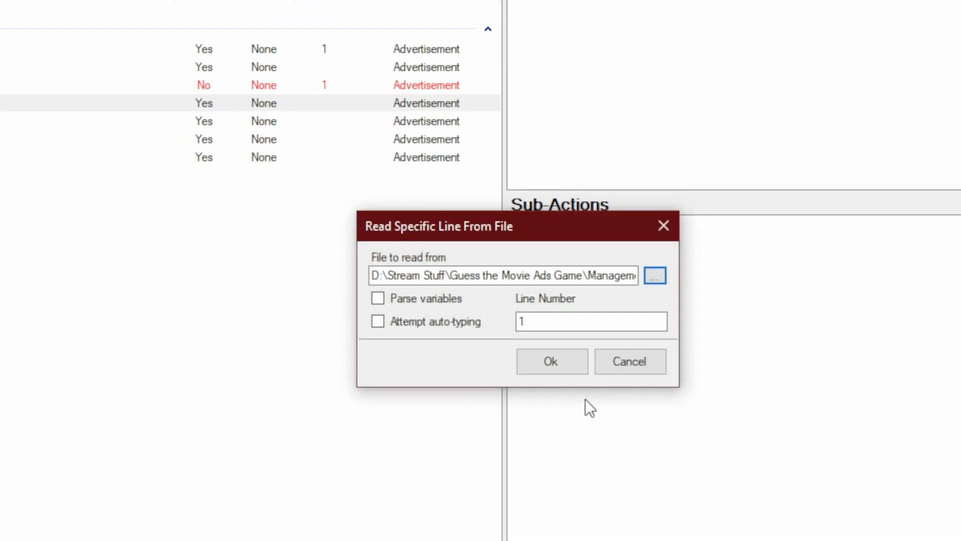
left_click(547, 360)
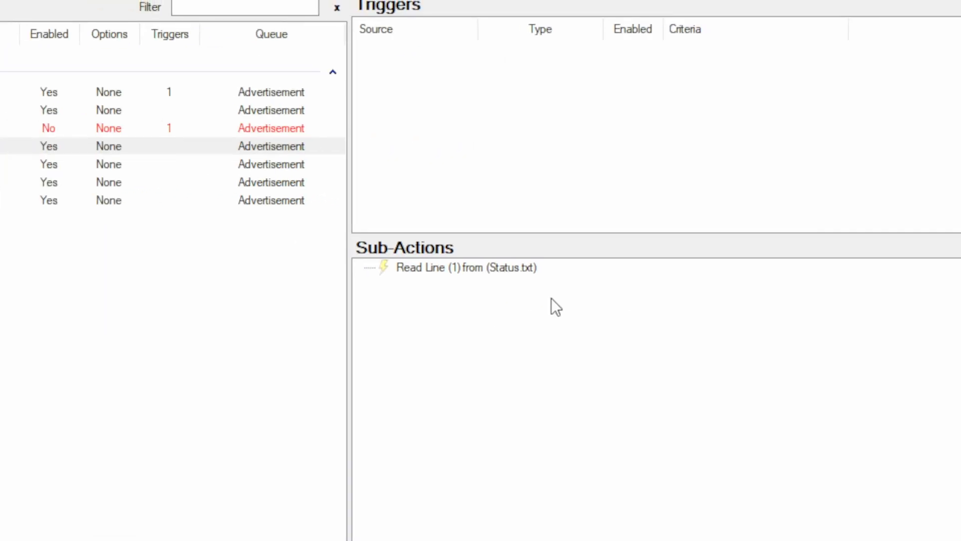
Add a Set Action State sub-action that sets 3 Check Chat to Disabled.
right_click(540, 291)
mouse_move(500, 327)
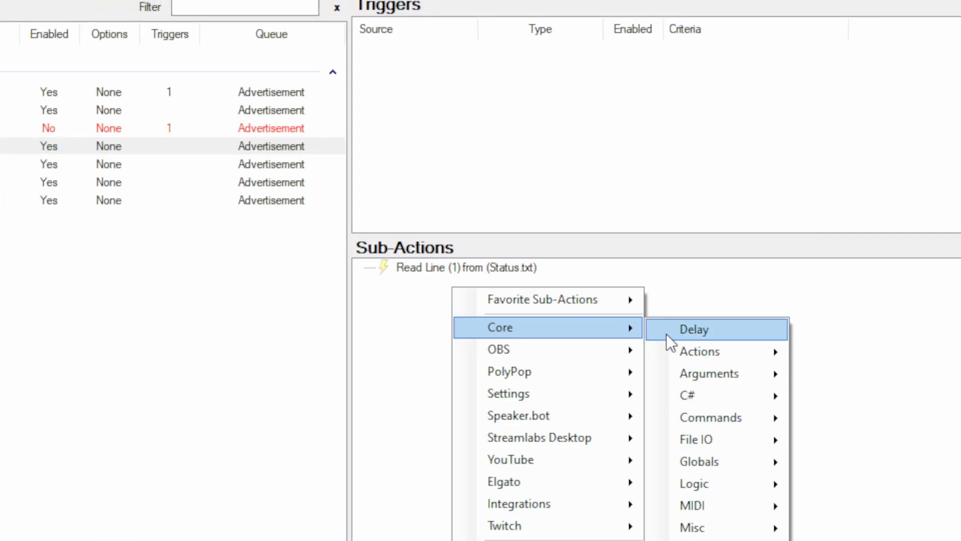
mouse_move(722, 348)
left_click(862, 506)
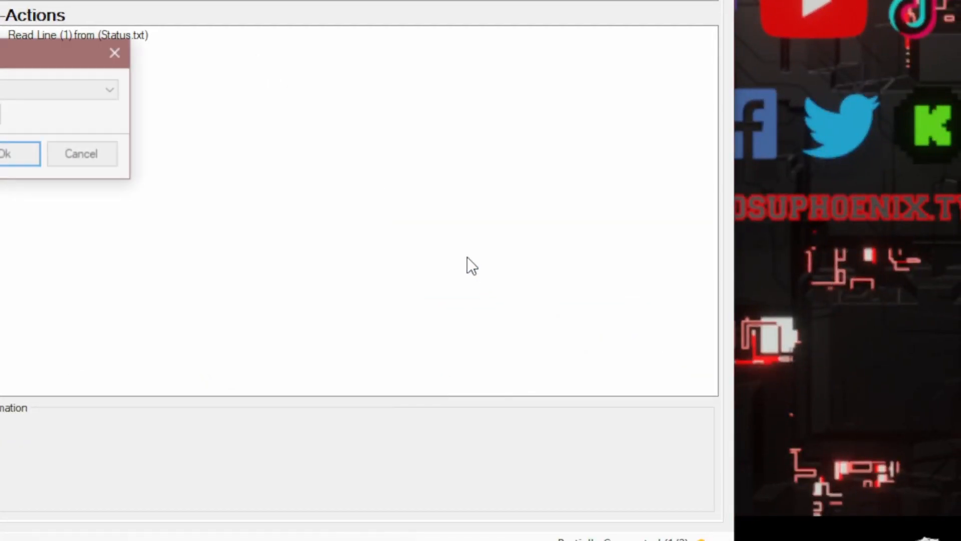
left_click(360, 322)
left_click(360, 323)
left_click(350, 307)
left_click(311, 329)
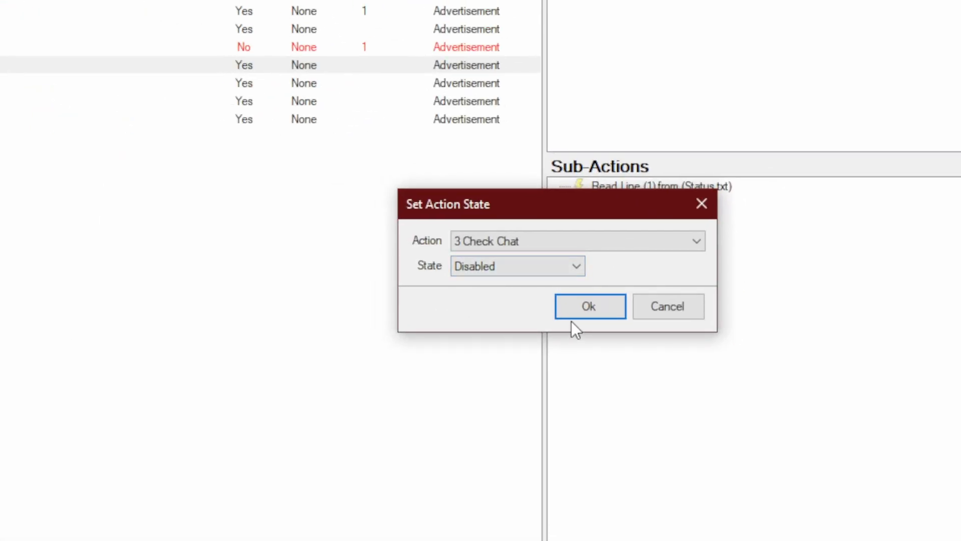
left_click(575, 314)
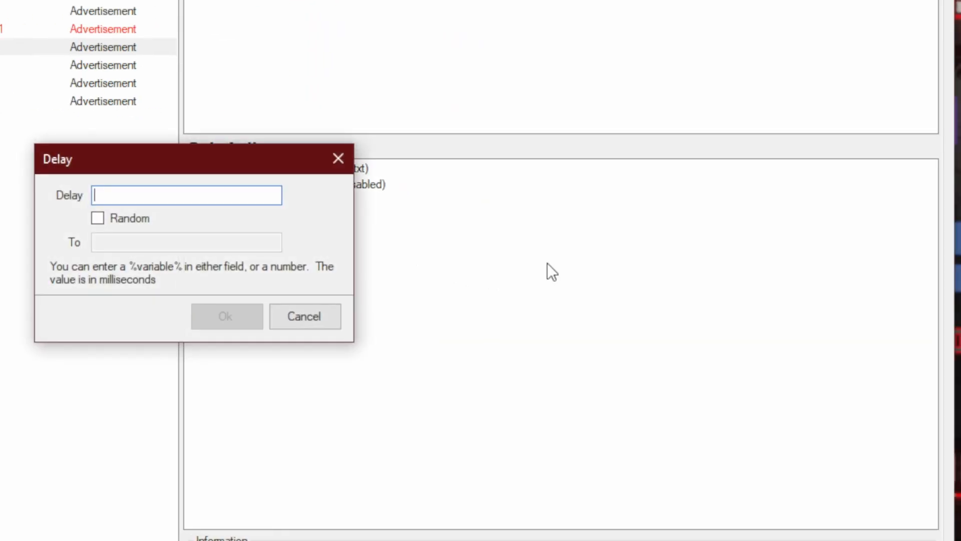
Add a 500 ms delay after the 3 Check Chat sub-action.
type("5000")
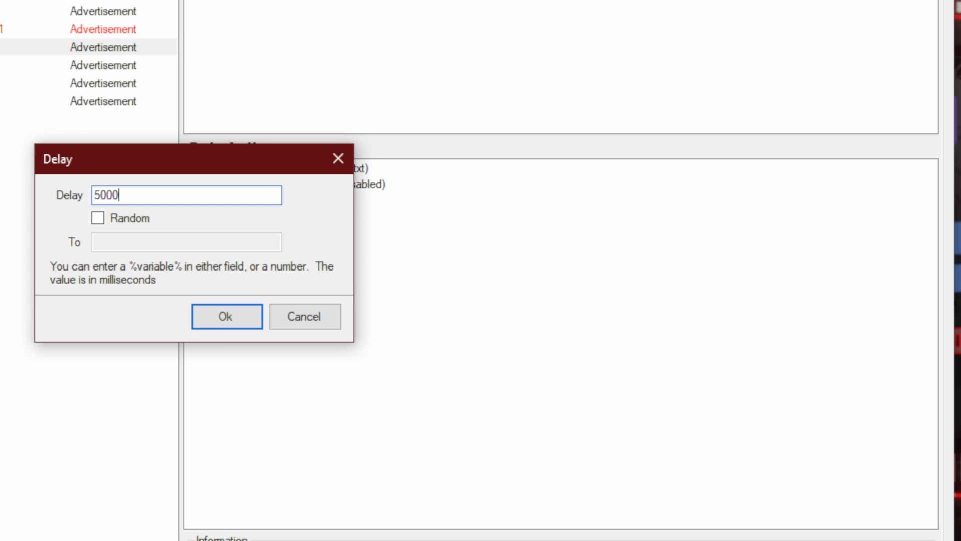
key("BackSpace")
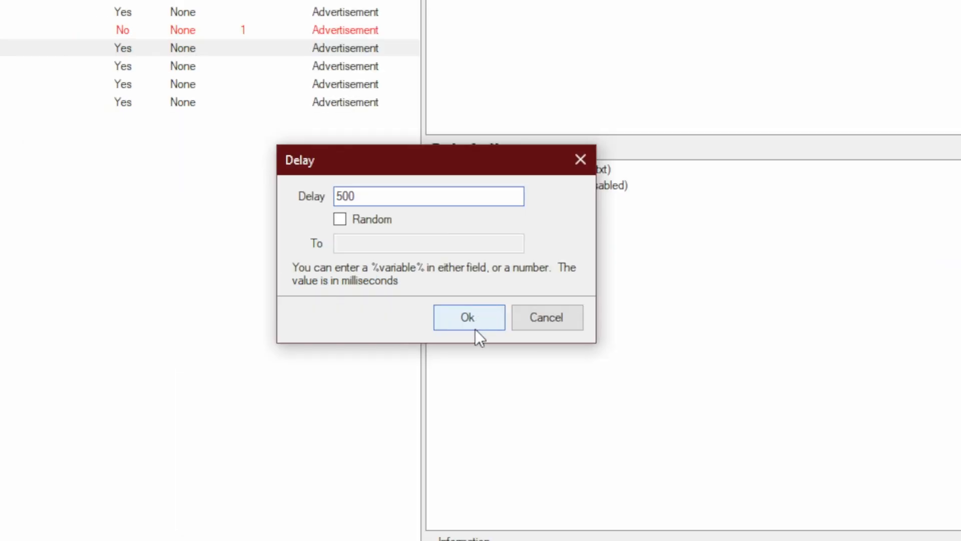
left_click(475, 329)
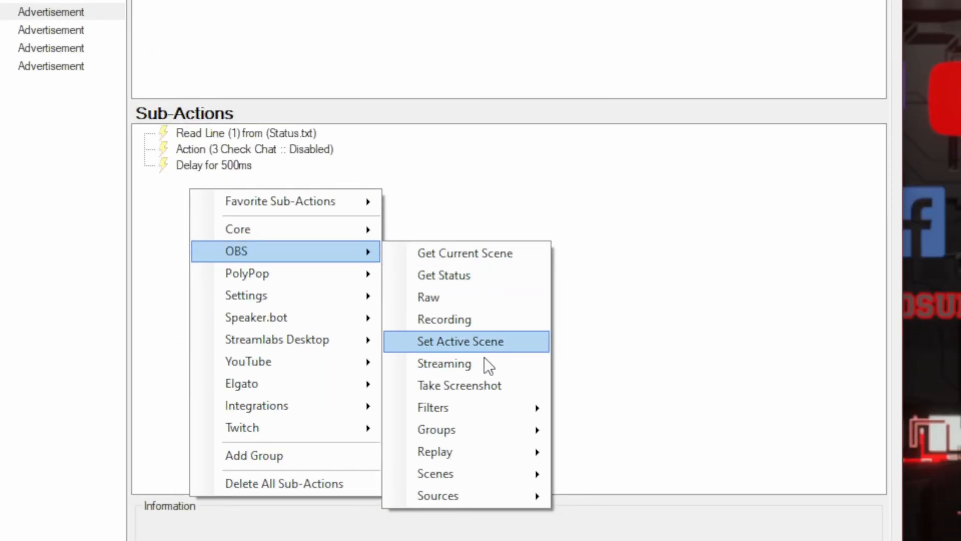
Add an OBS Set Source Filter State sub-action hiding the Pixelate filter on [I] Guess the Movie Scene in [ADS Widget] What Movie?
mouse_move(480, 348)
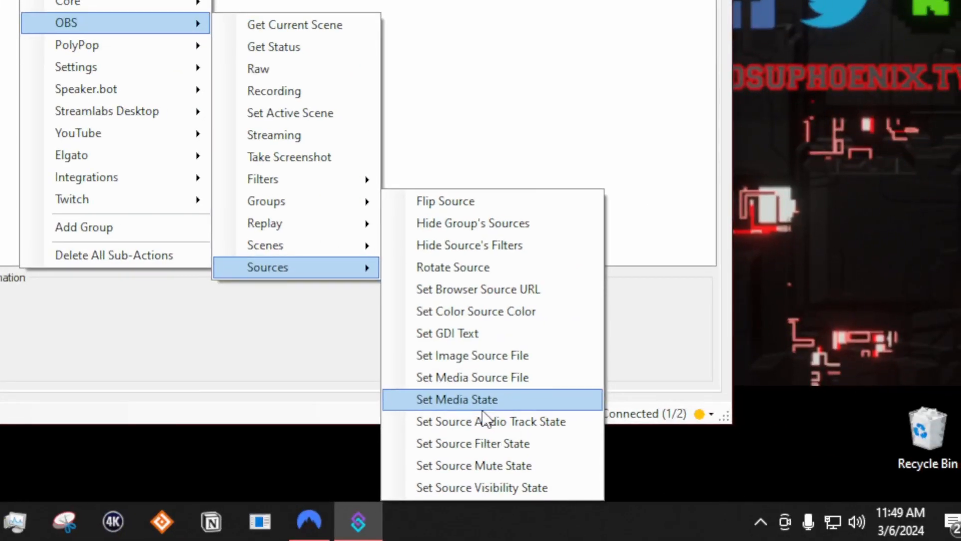
left_click(691, 514)
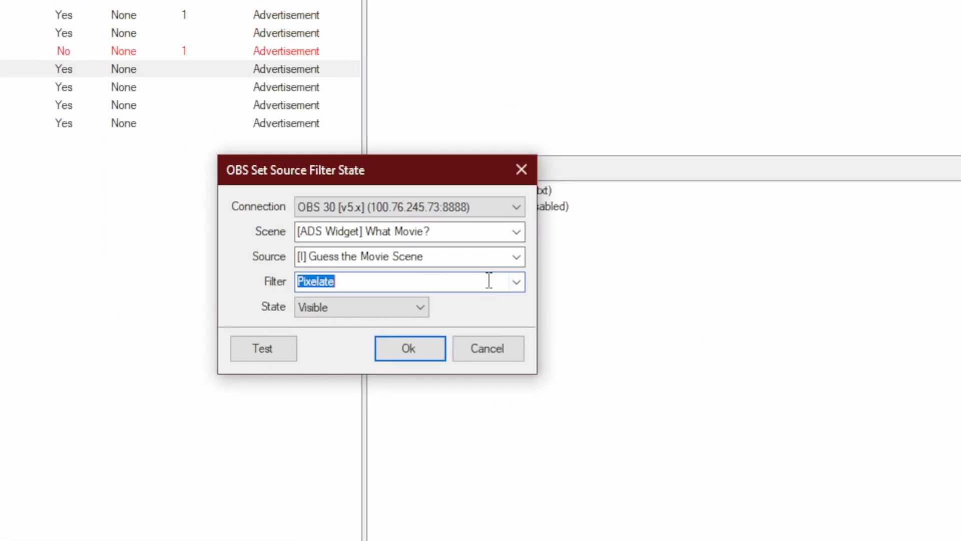
left_click(422, 306)
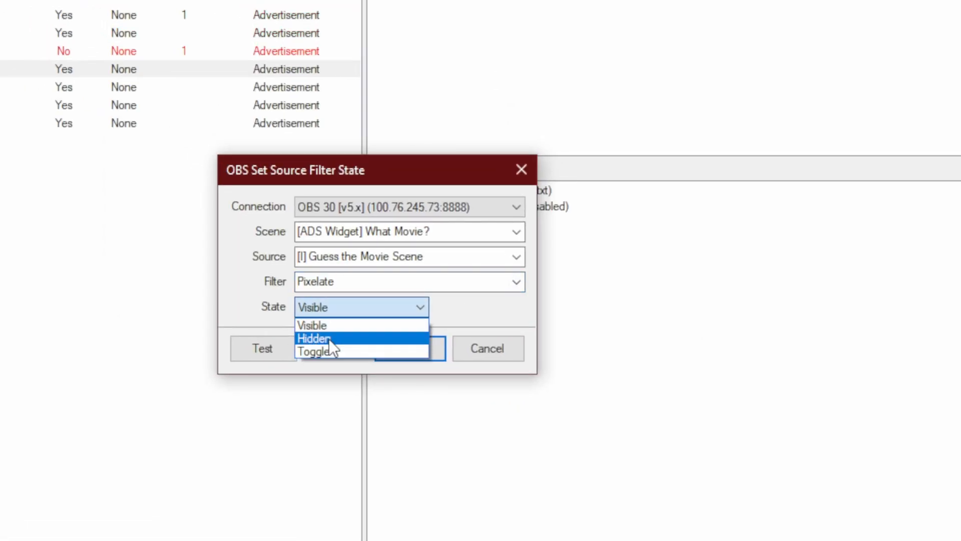
left_click(330, 338)
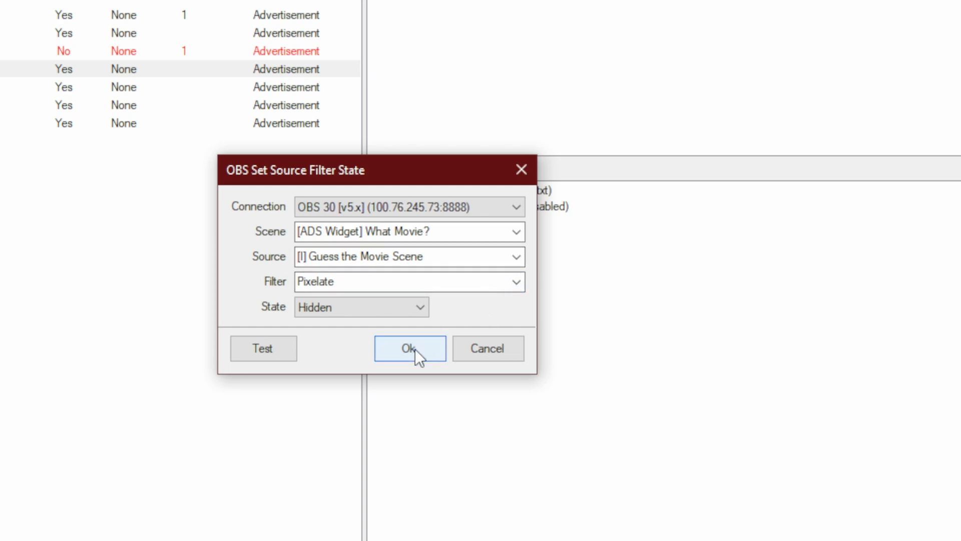
left_click(515, 283)
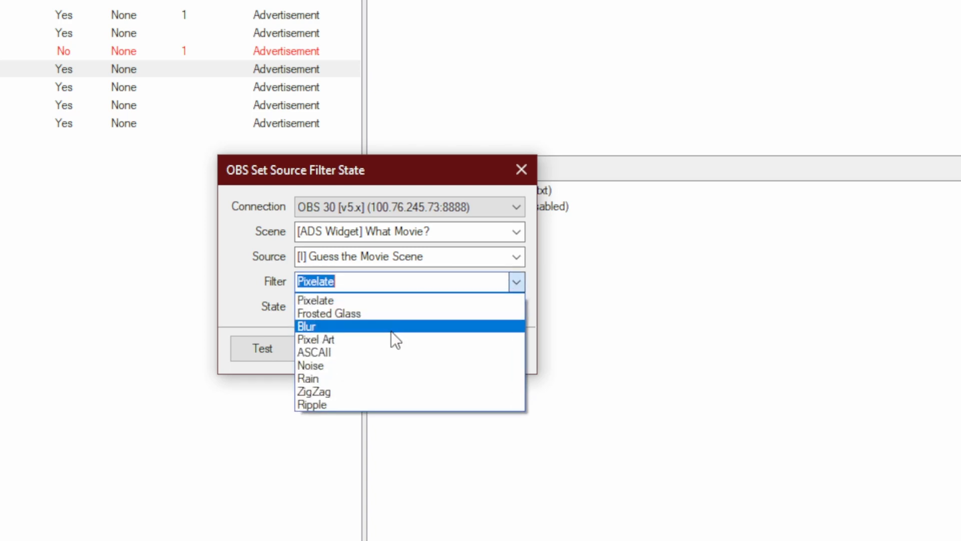
left_click(369, 304)
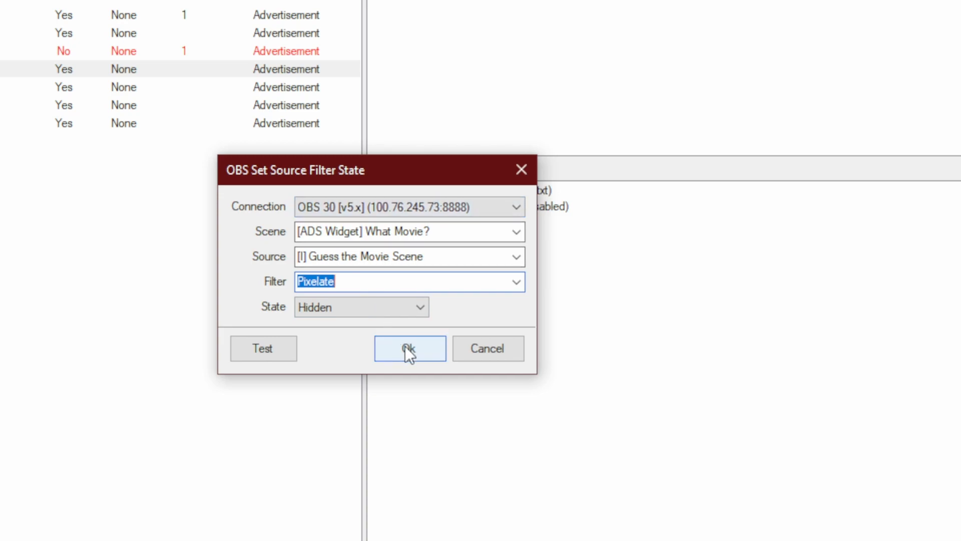
left_click(405, 346)
Add a sub-action group named "Filters Off" and move the Pixelate filter sub-action into it.
left_click(468, 374)
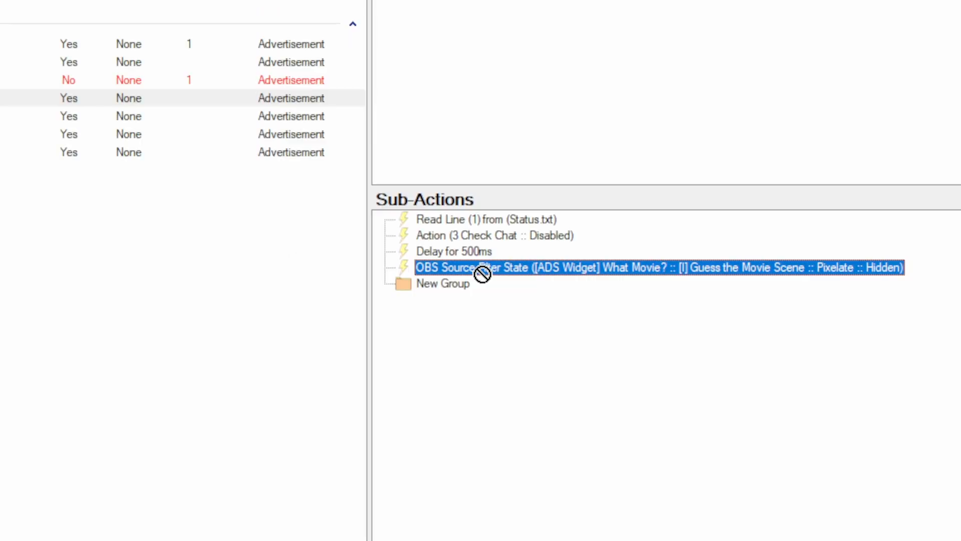
left_click_drag(483, 272, 449, 278)
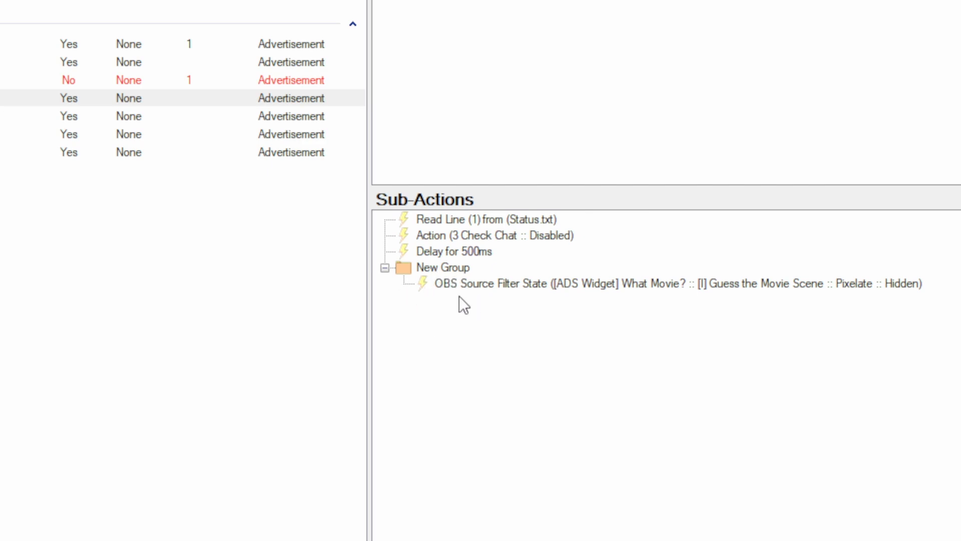
left_click(384, 267)
left_click(384, 267)
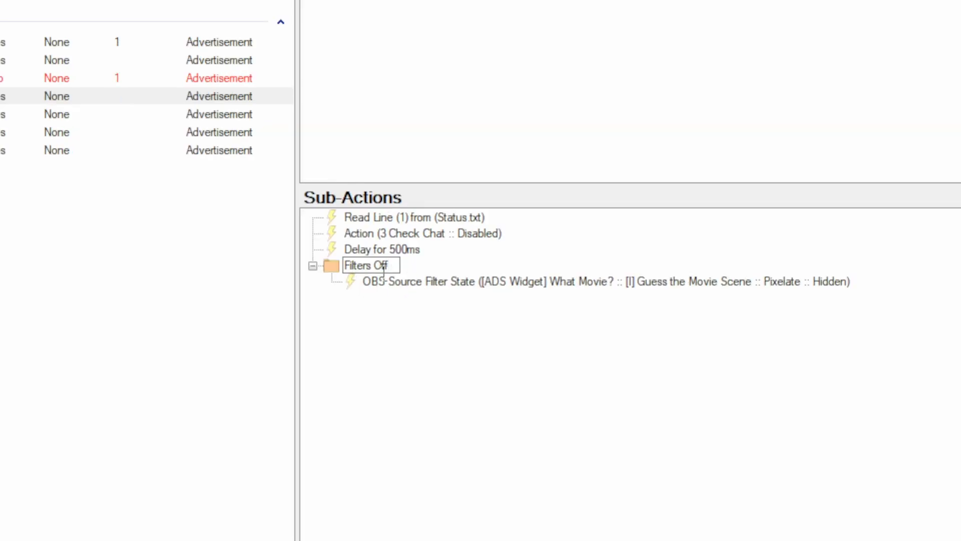
key("Return")
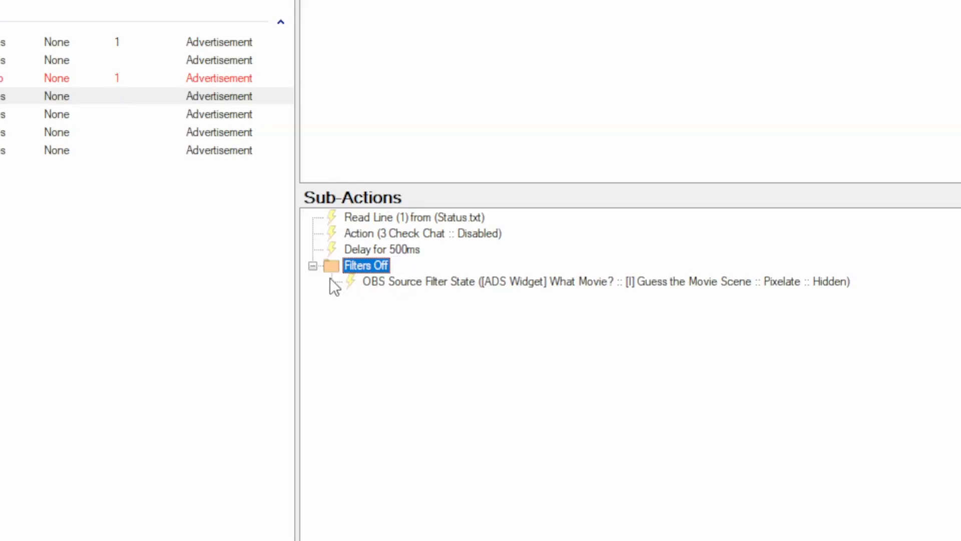
left_click(313, 266)
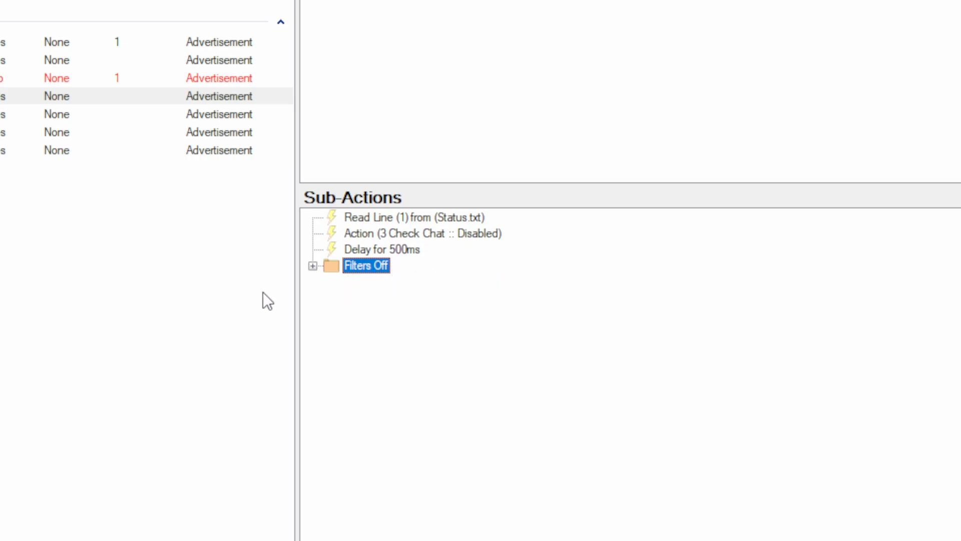
Duplicate the Pixelate sub-action inside Filters Off and set the copy's filter to Frosted Glass.
left_click(313, 266)
right_click(427, 281)
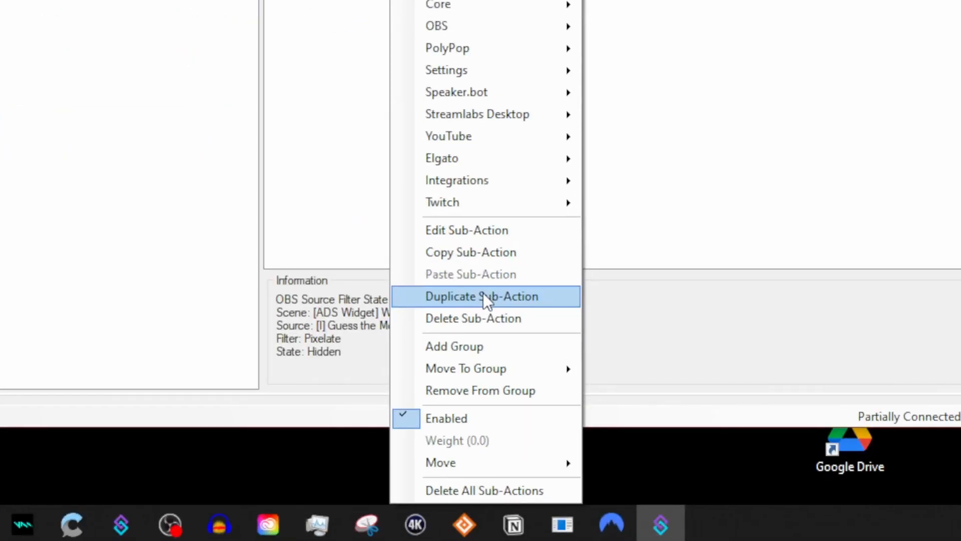
left_click(489, 296)
double_click(523, 298)
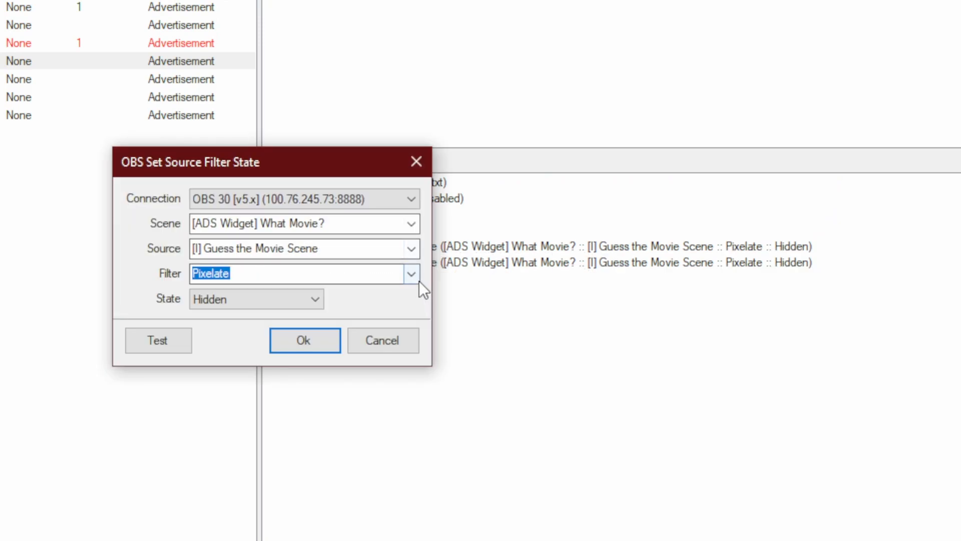
left_click(419, 280)
left_click(383, 305)
left_click(323, 346)
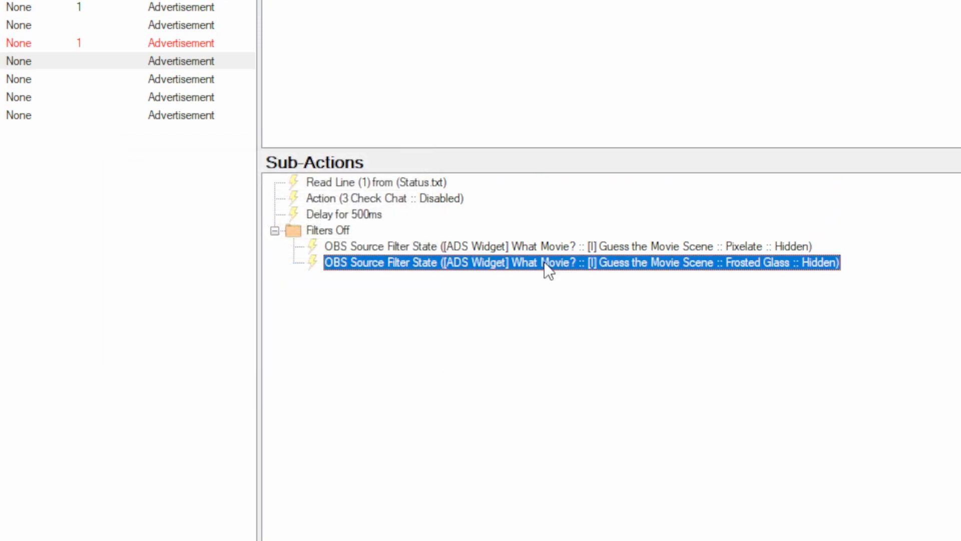
Duplicate the Frosted Glass sub-action and set the copy's filter to Blur.
right_click(545, 261)
left_click(496, 294)
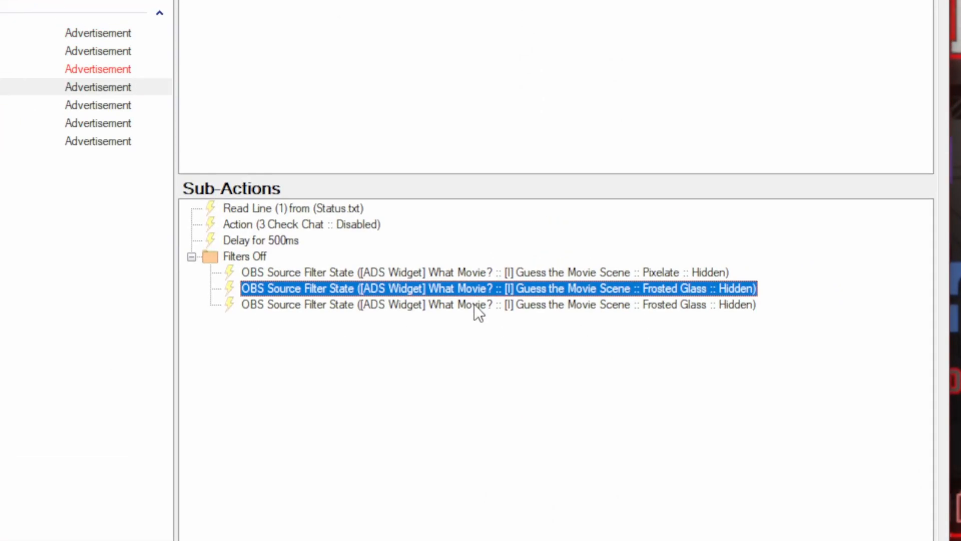
double_click(473, 304)
left_click(328, 299)
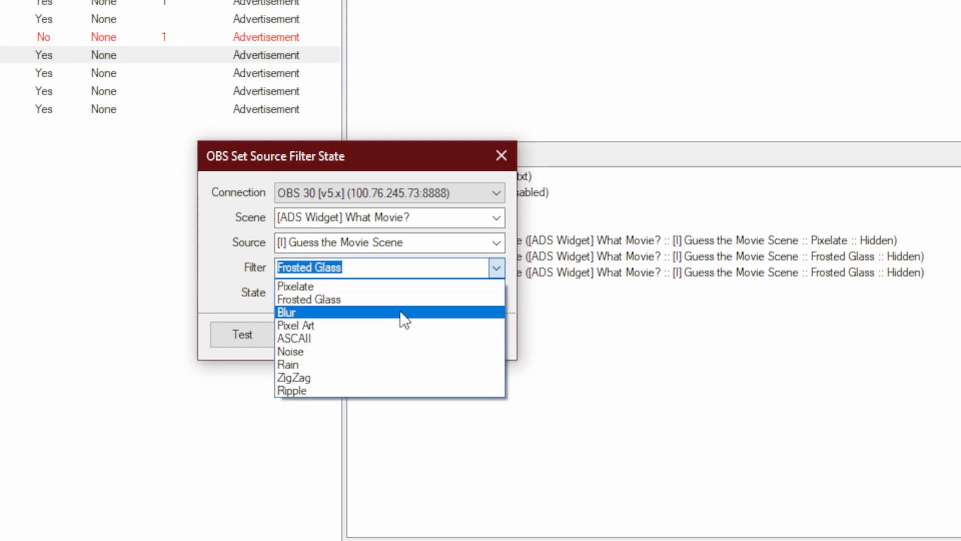
left_click(401, 313)
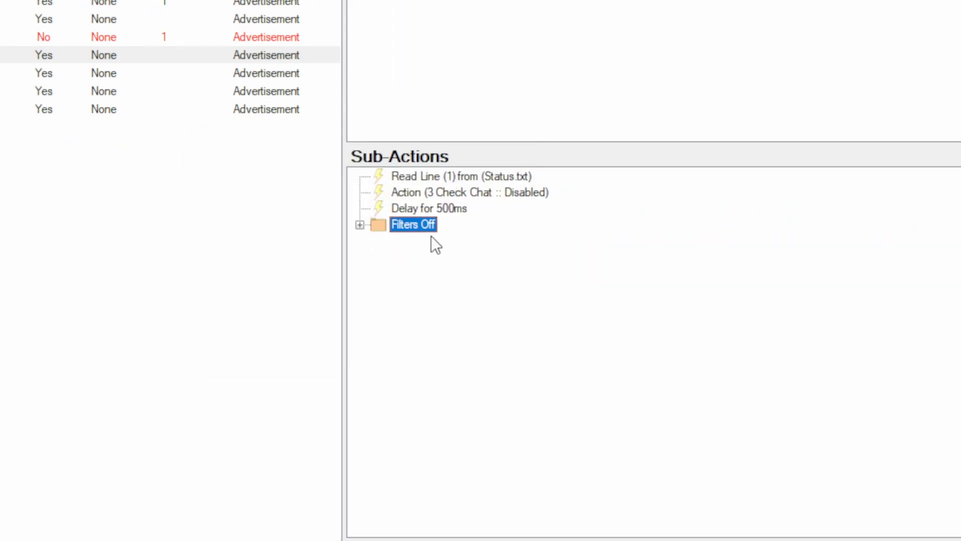
left_click(434, 273)
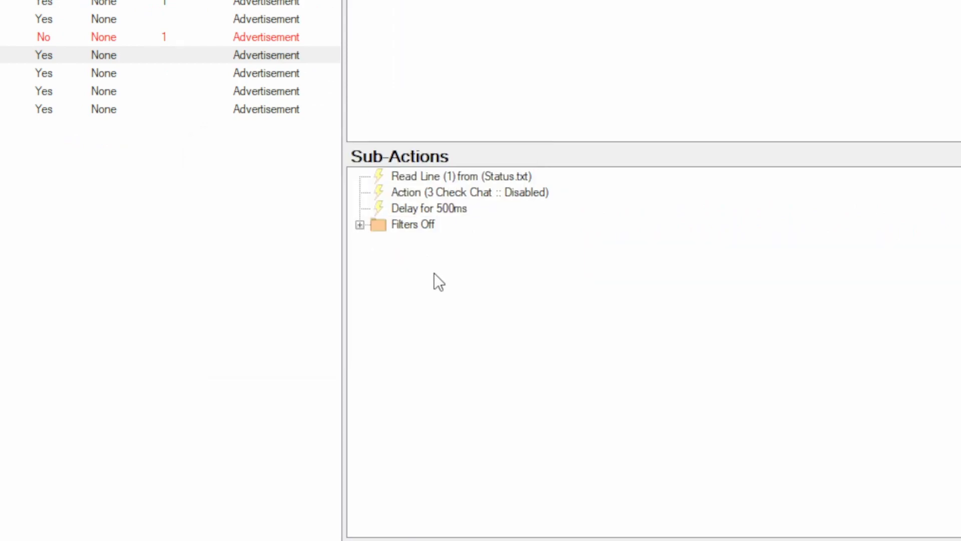
right_click(401, 252)
left_click(811, 205)
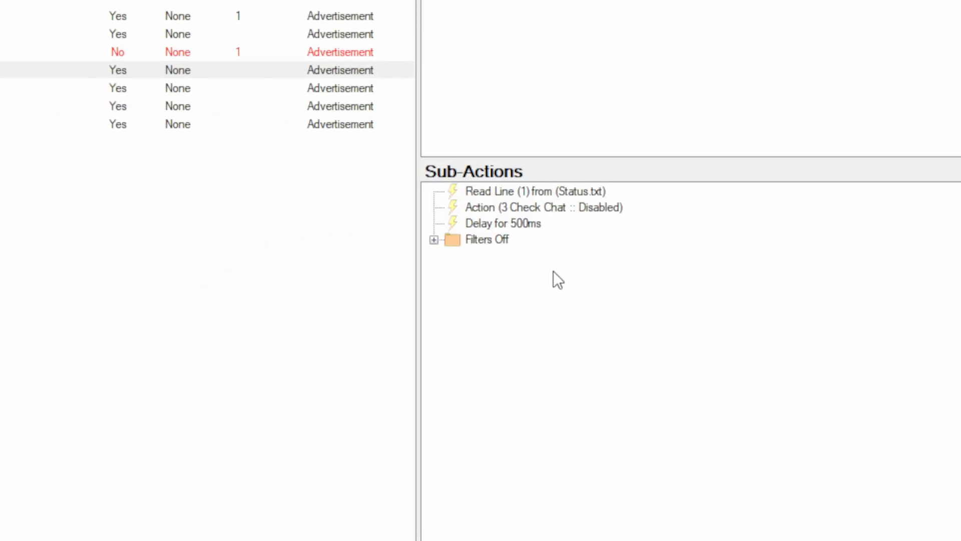
Add an OBS Set Scene Filter State sub-action making the Movie Full Screen filter visible on the [ADS Widget] What Movie? scene.
right_click(475, 271)
mouse_move(486, 285)
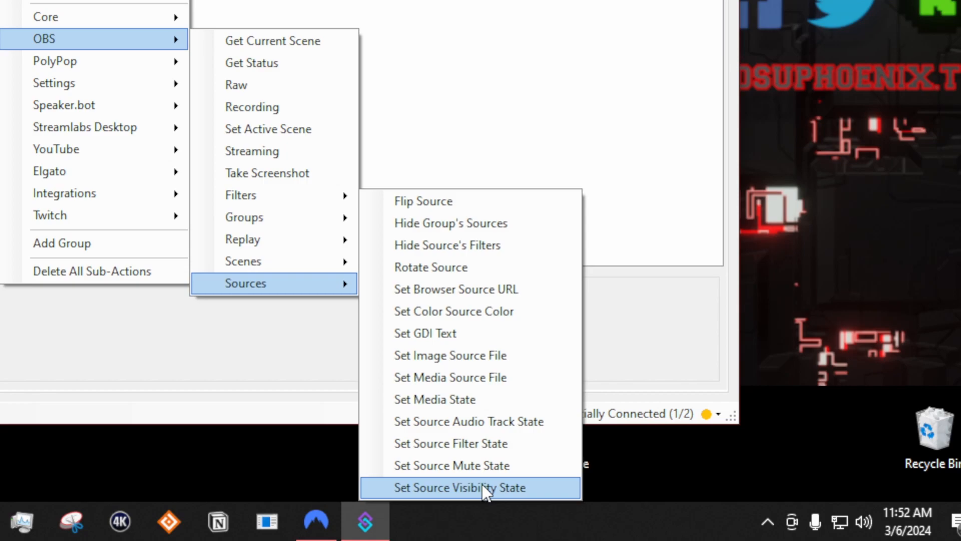
mouse_move(259, 264)
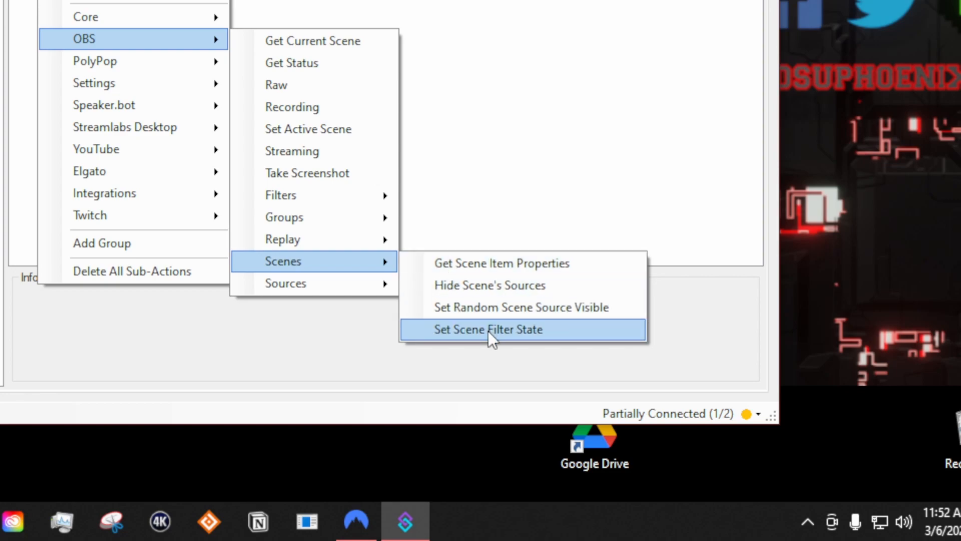
left_click(488, 331)
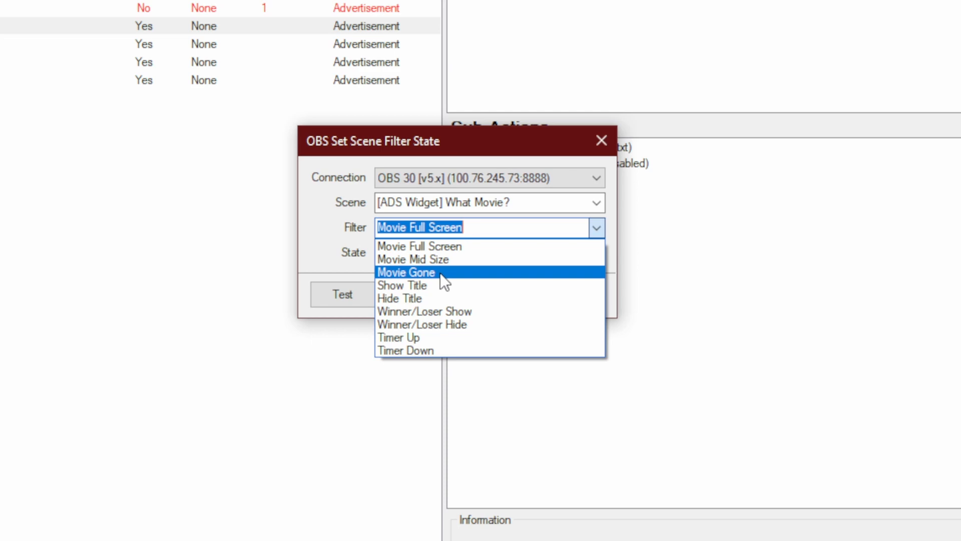
left_click(431, 247)
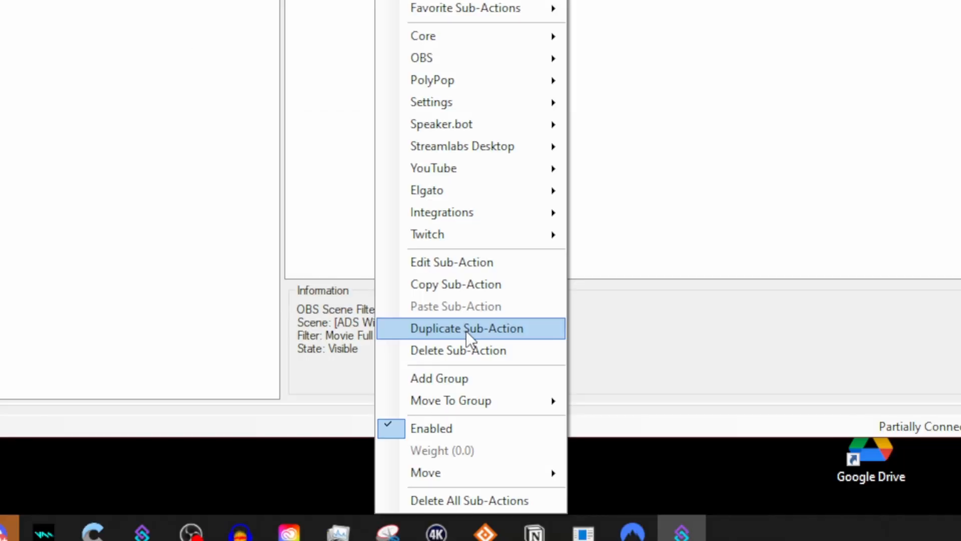
Duplicate the Movie Full Screen scene filter sub-action twice, setting the copies' filters to Show Title and Winner/Loser Show.
left_click(466, 330)
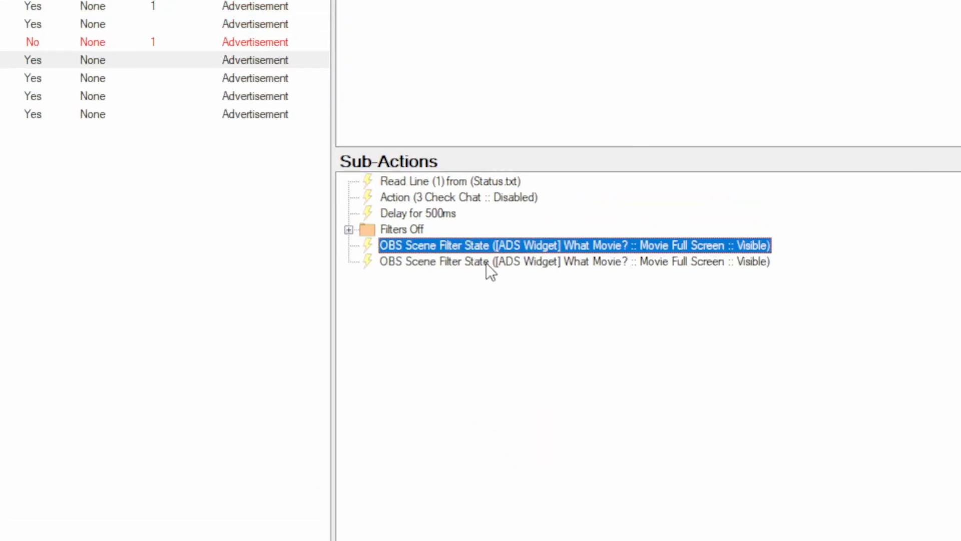
double_click(485, 263)
left_click(486, 261)
left_click(364, 320)
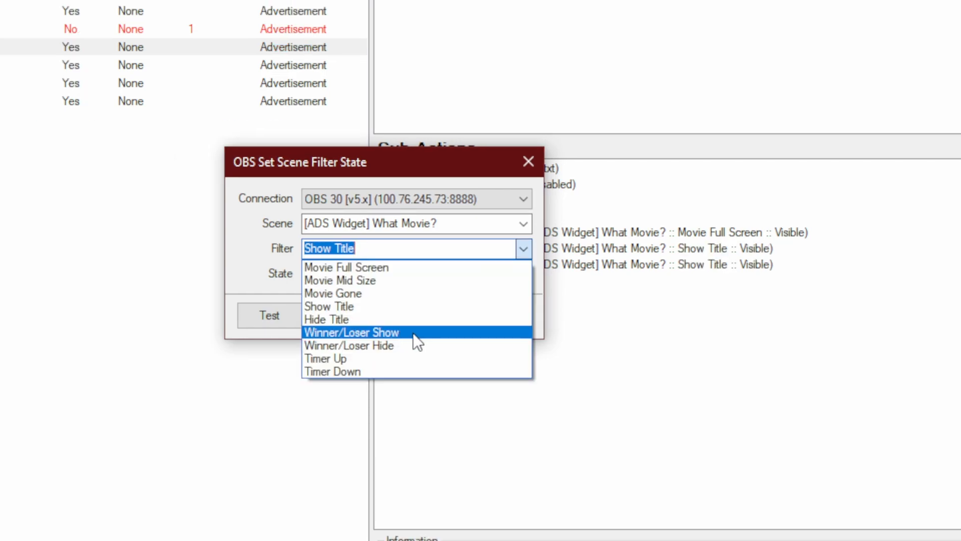
left_click(413, 332)
left_click(422, 314)
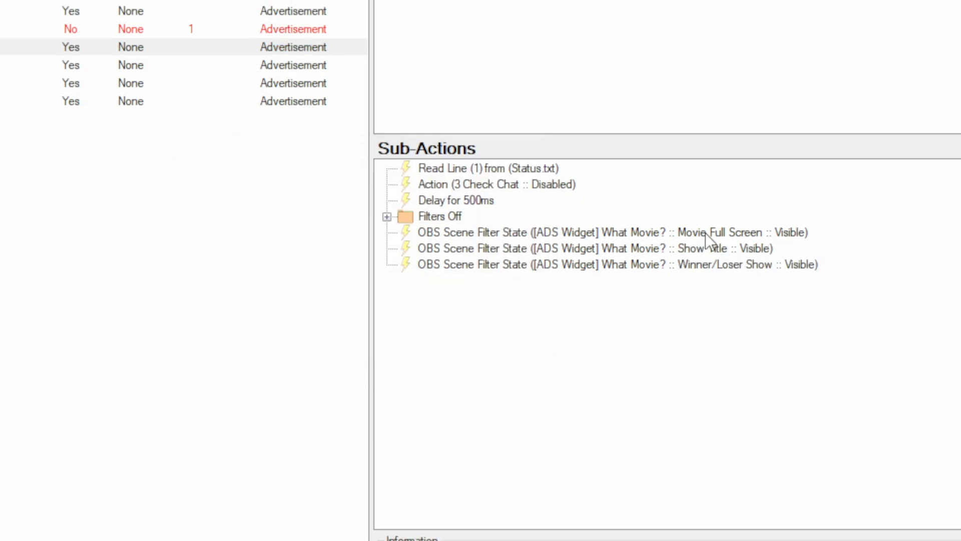
left_click(749, 233)
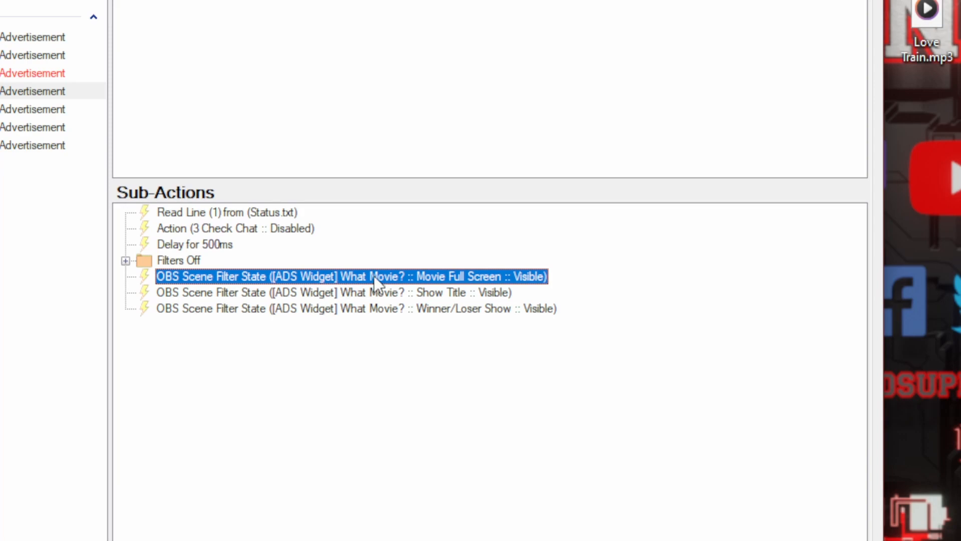
left_click(245, 296)
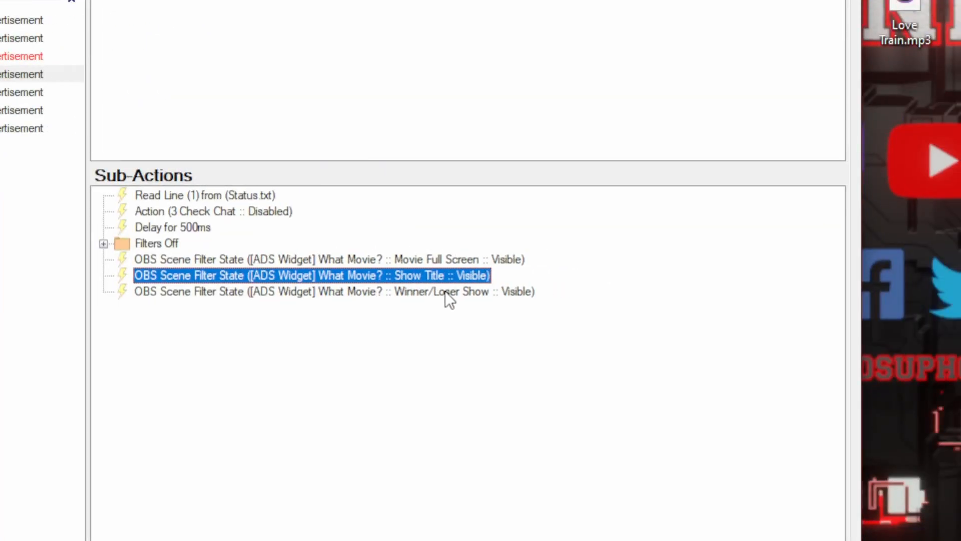
left_click(329, 347)
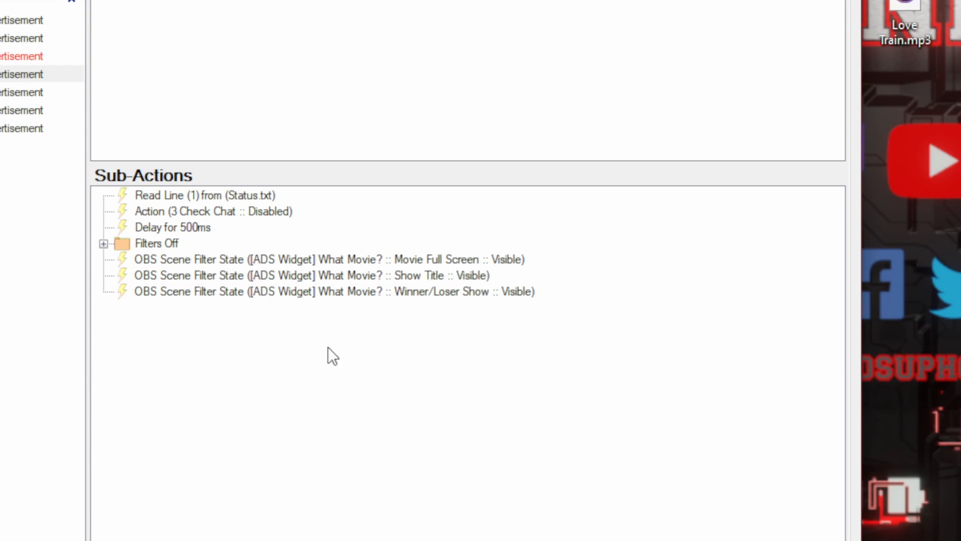
Add a Delay sub-action of 200 ms after the Winner/Loser Show scene filter sub-action.
right_click(186, 318)
mouse_move(232, 357)
left_click(422, 361)
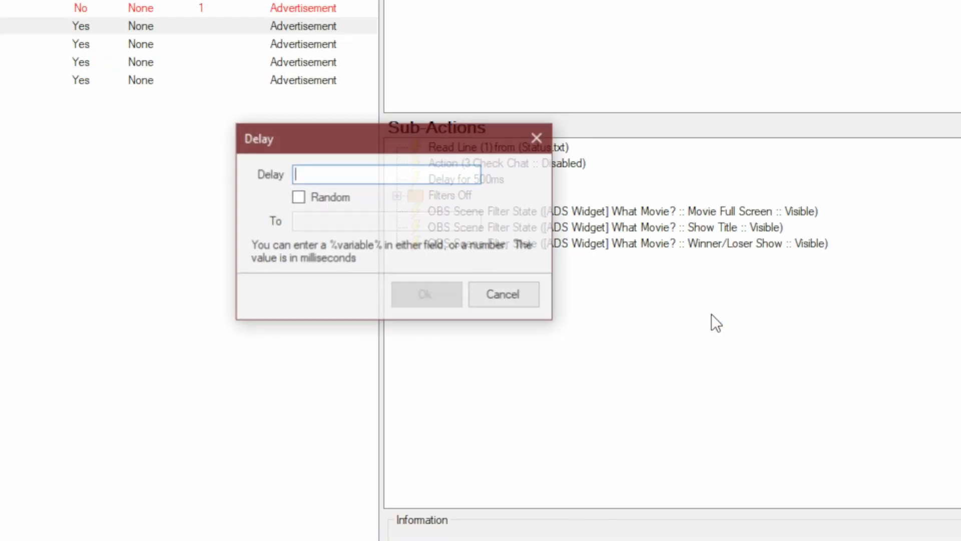
type("200")
key("Return")
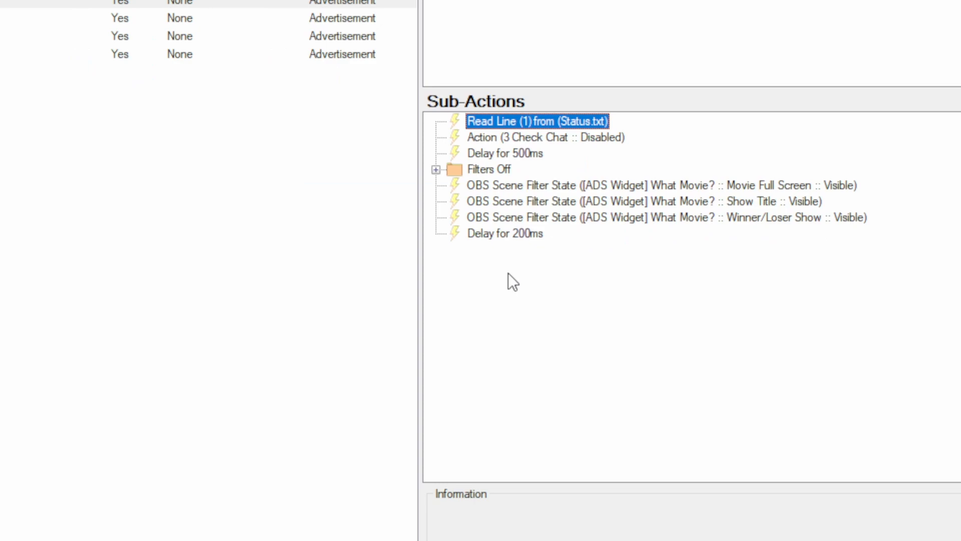
Add a Logic If/Else sub-action testing whether the variable line Equals (Ignore Case) the value Yes.
right_click(508, 273)
mouse_move(681, 303)
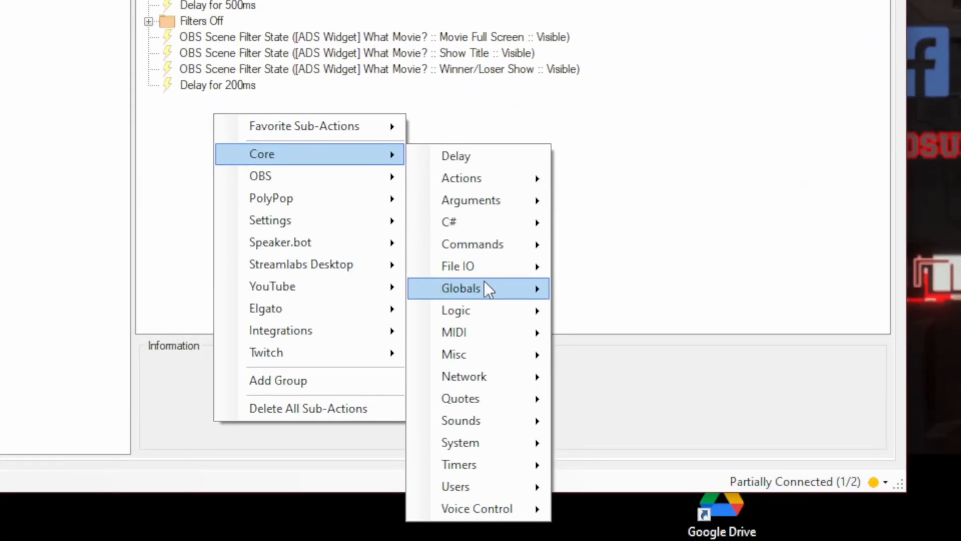
mouse_move(769, 459)
left_click(615, 374)
type("line")
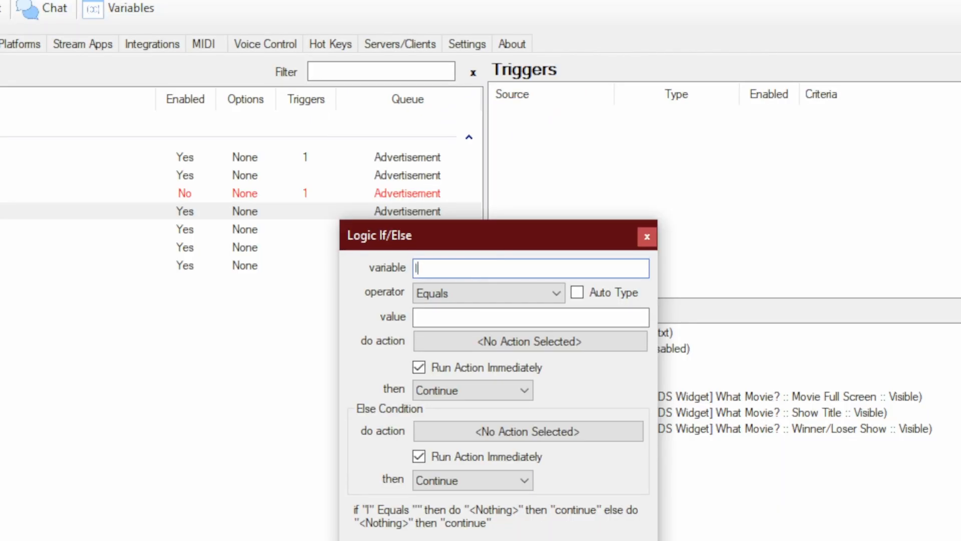
key("Tab")
key("Tab")
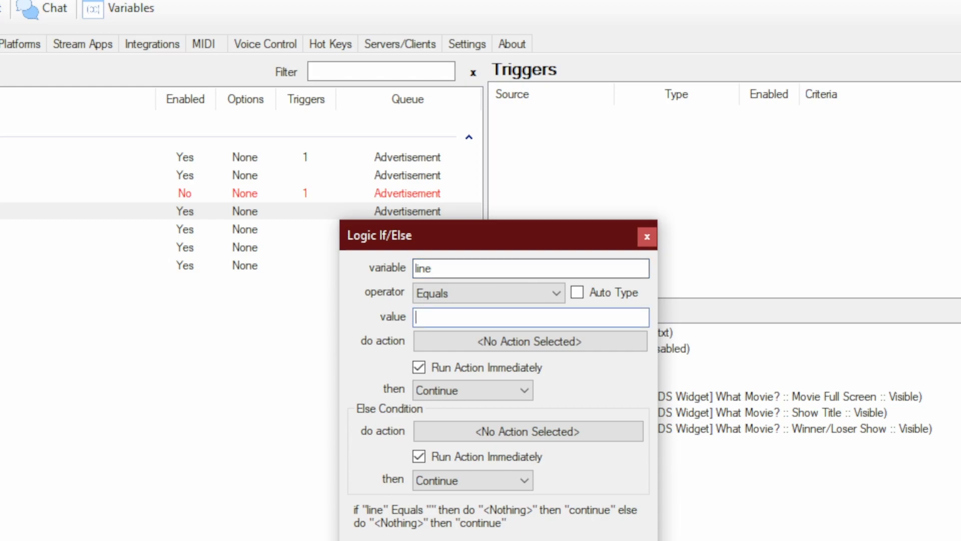
type("Yes")
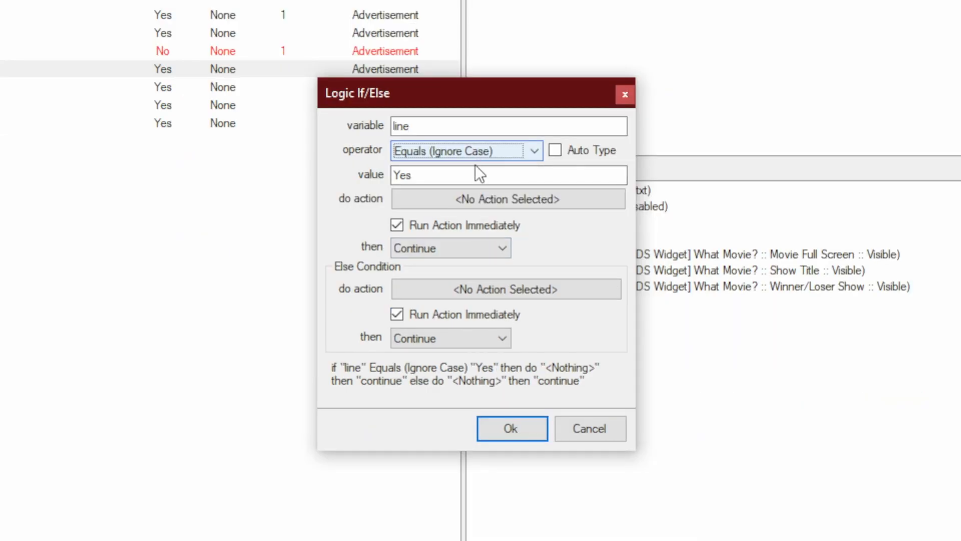
Set the If/Else to run Win Announcement when true and Loser Announcement otherwise, continuing after either.
left_click(494, 200)
left_click(320, 227)
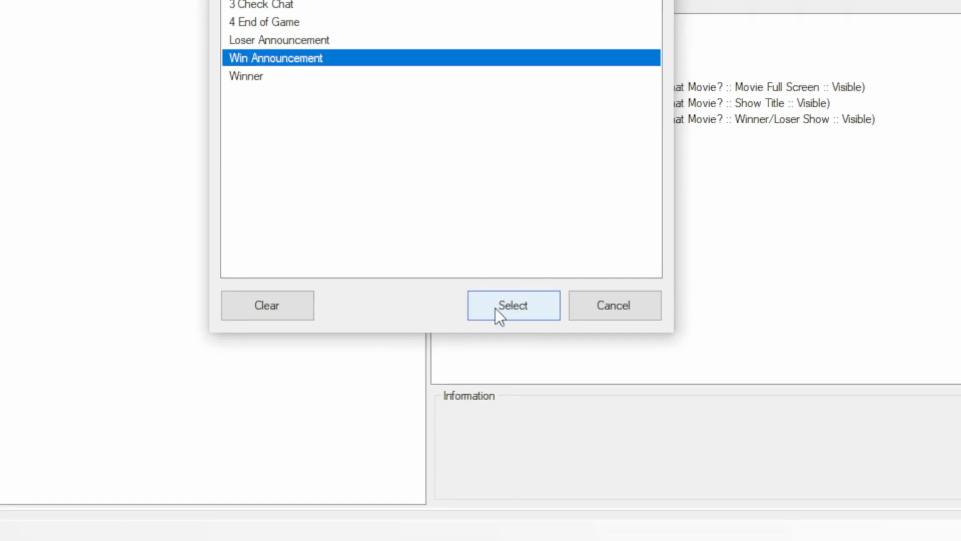
left_click(533, 480)
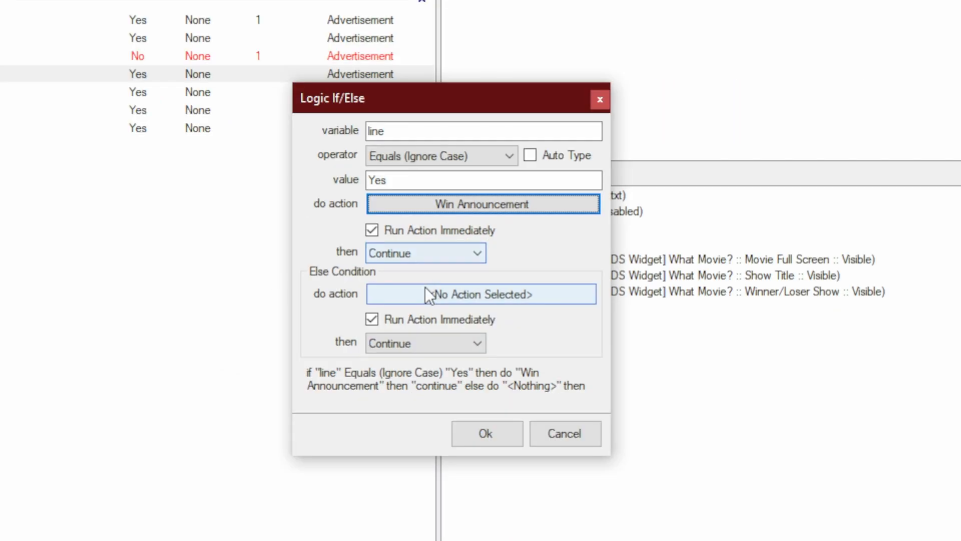
left_click(470, 296)
left_click(305, 212)
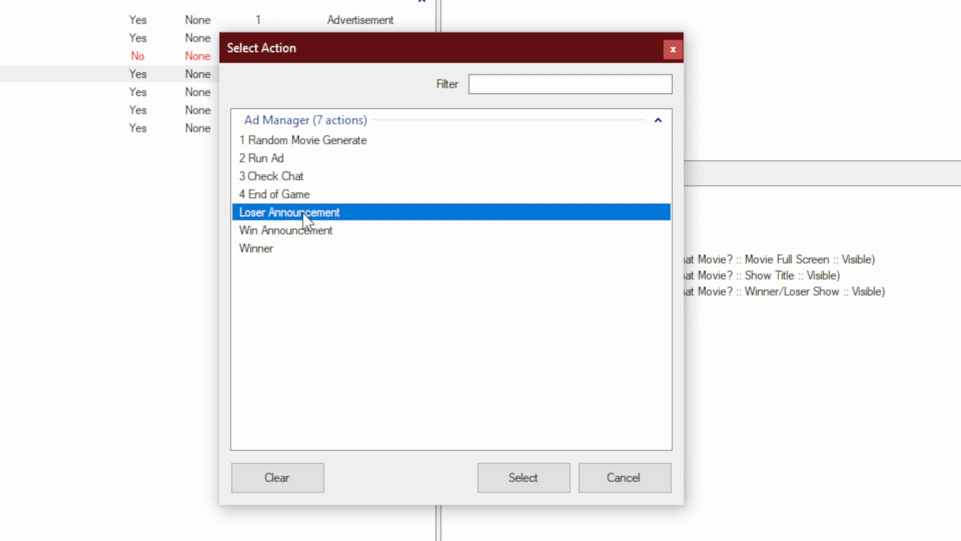
left_click(507, 335)
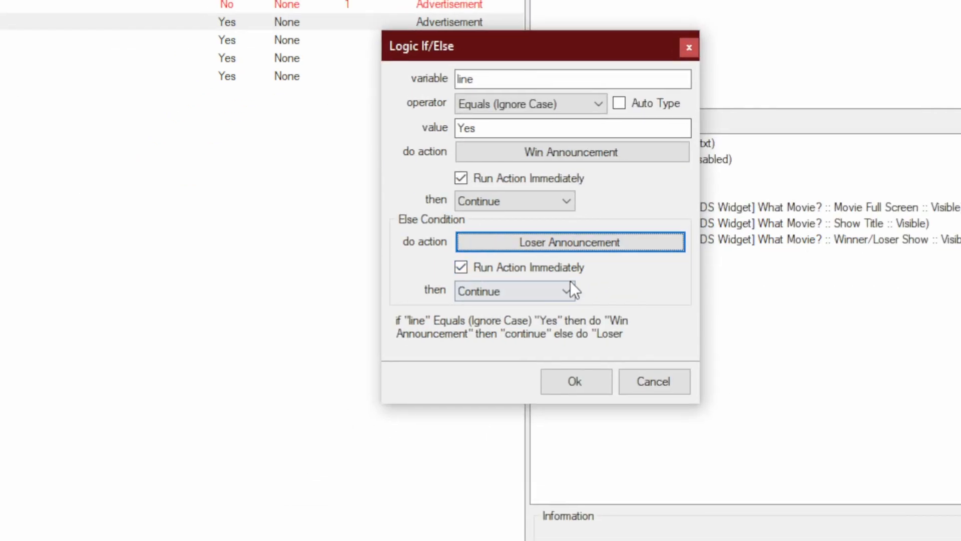
left_click(585, 382)
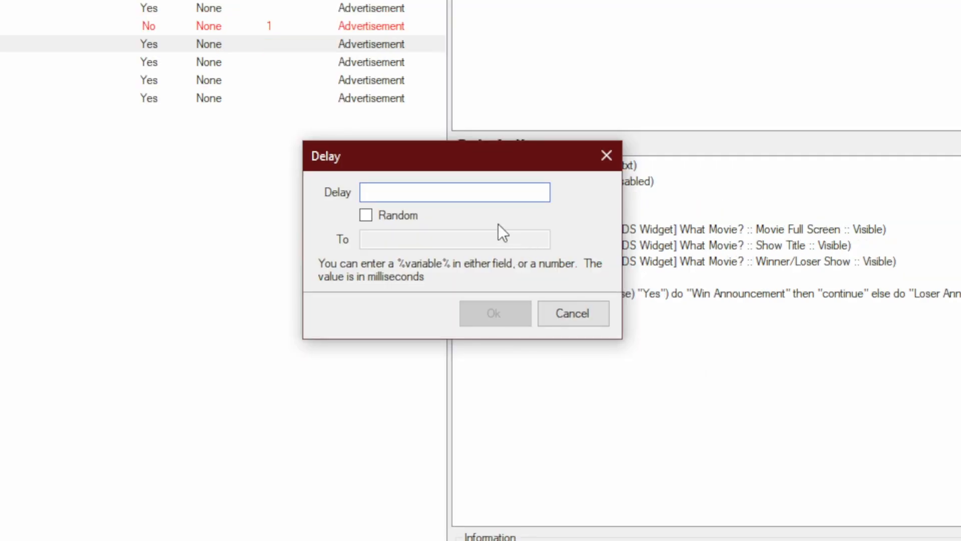
Add a 4500 ms Delay sub-action after the If/Else check.
type("4500")
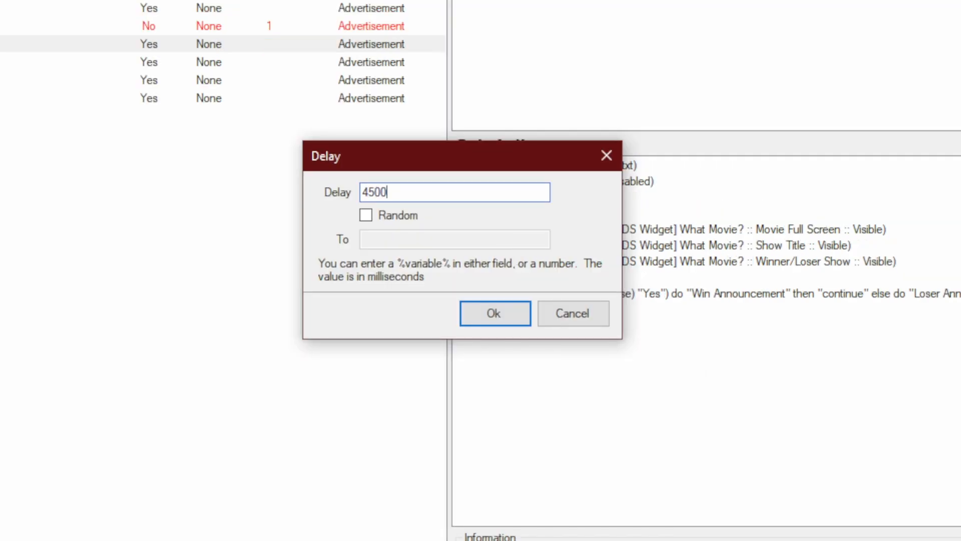
left_click(516, 307)
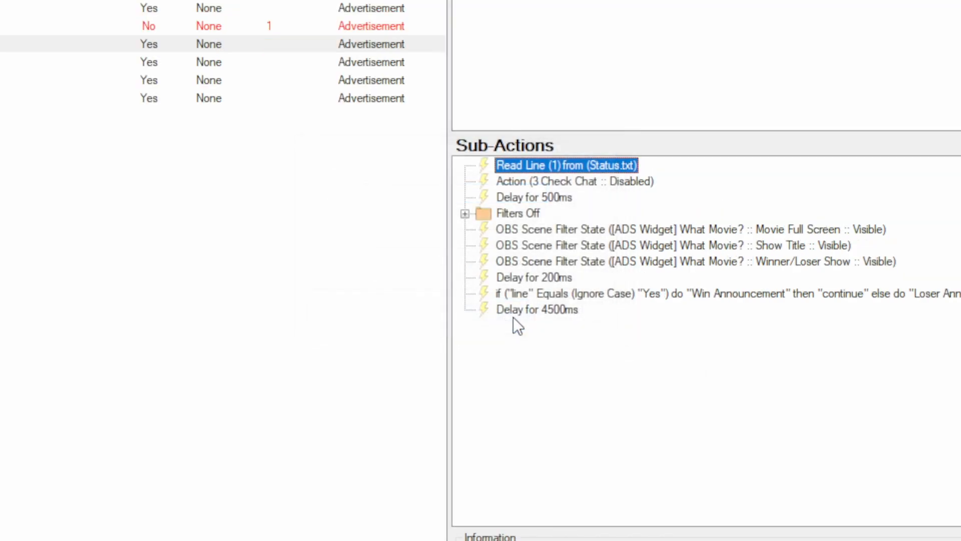
Duplicate the Movie Full Screen, Show Title and Winner/Loser Show scene filter sub-actions so the copies follow the 4500 ms delay.
left_click(664, 225)
right_click(476, 239)
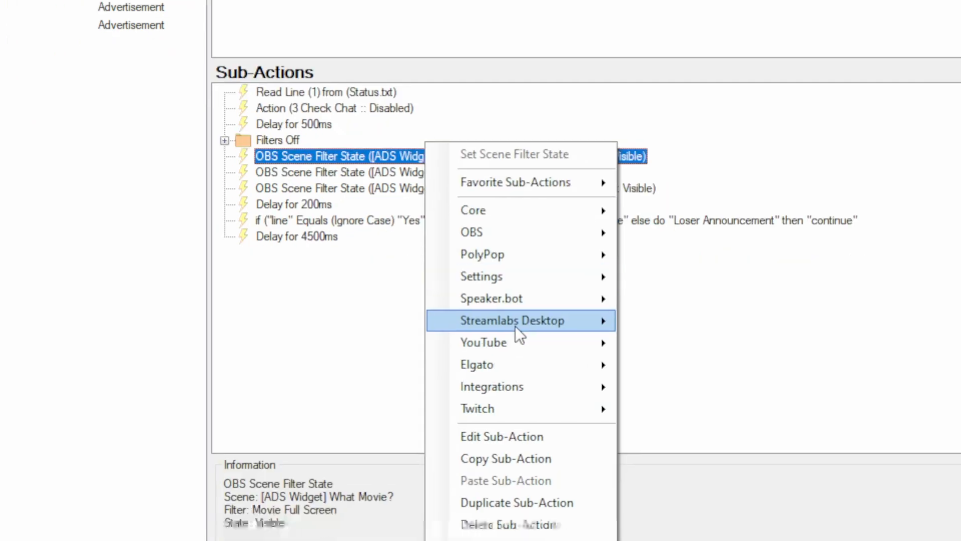
left_click(489, 321)
right_click(488, 258)
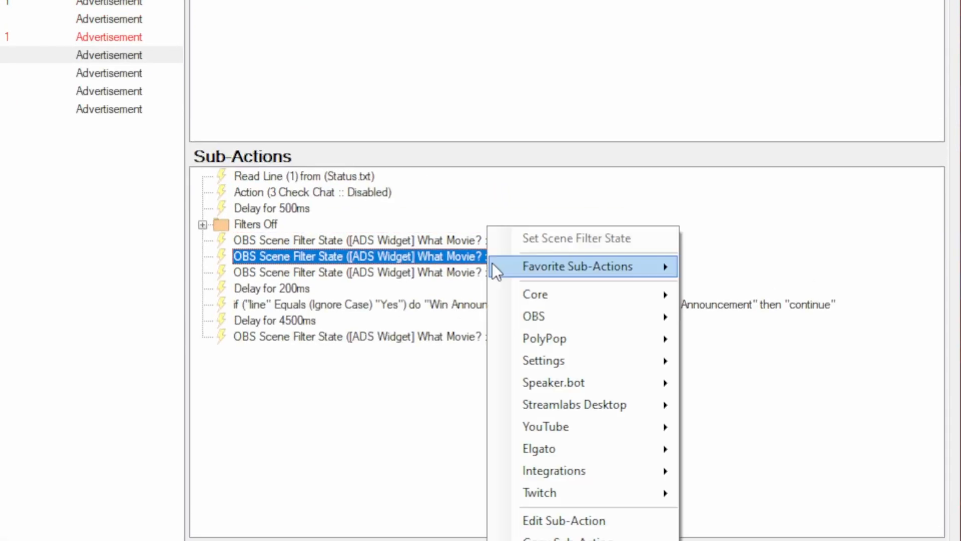
left_click(482, 320)
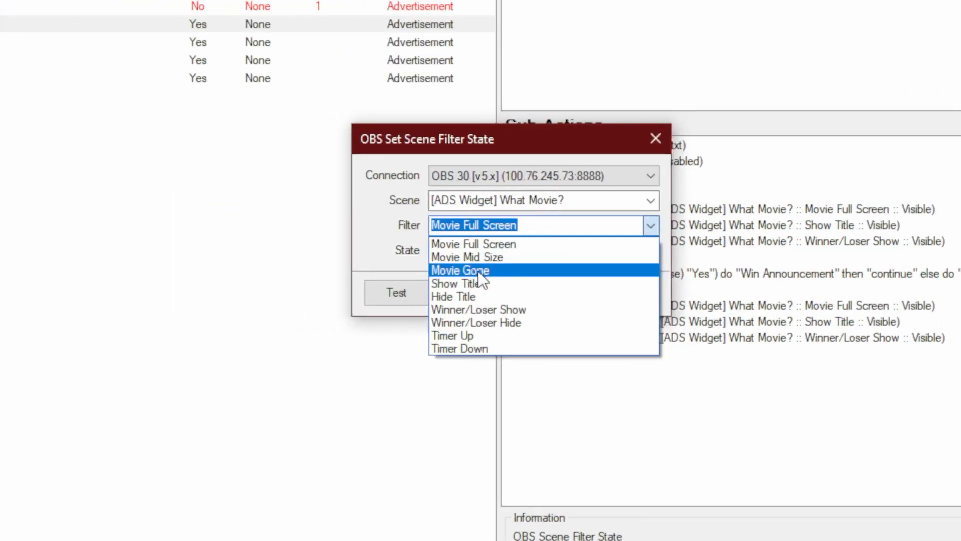
Set the filters of the three duplicated scene filter sub-actions to Movie Gone, Hide Title and Winner/Loser Hide.
left_click(478, 271)
left_click(526, 294)
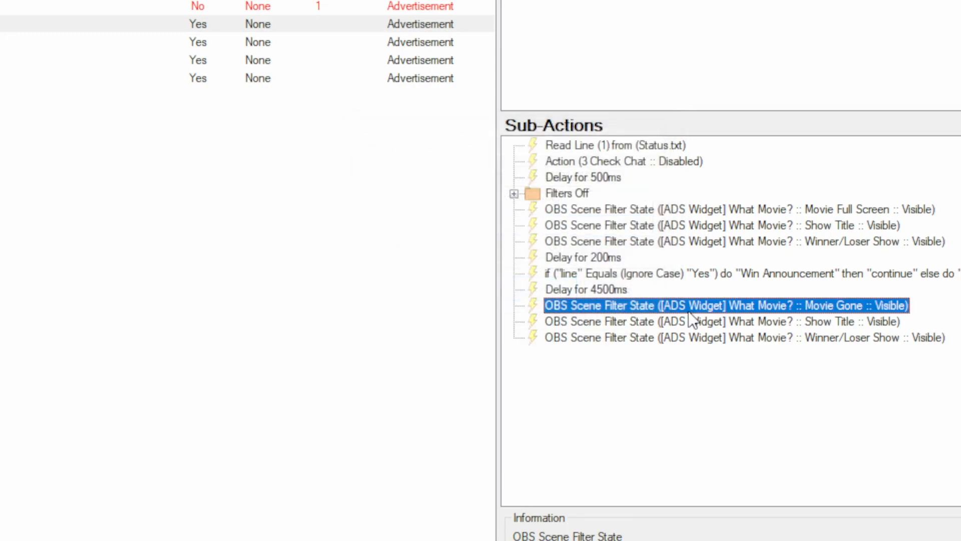
left_click(533, 293)
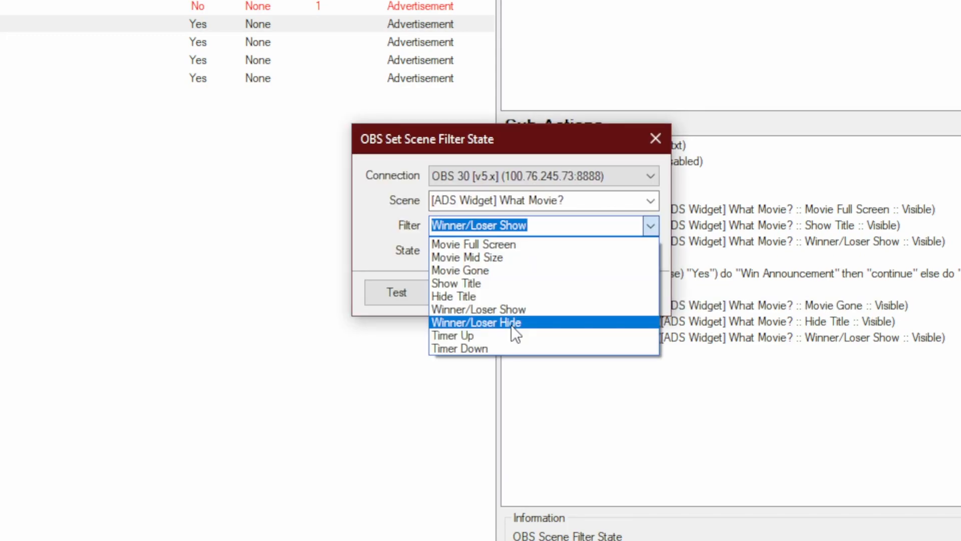
left_click(512, 323)
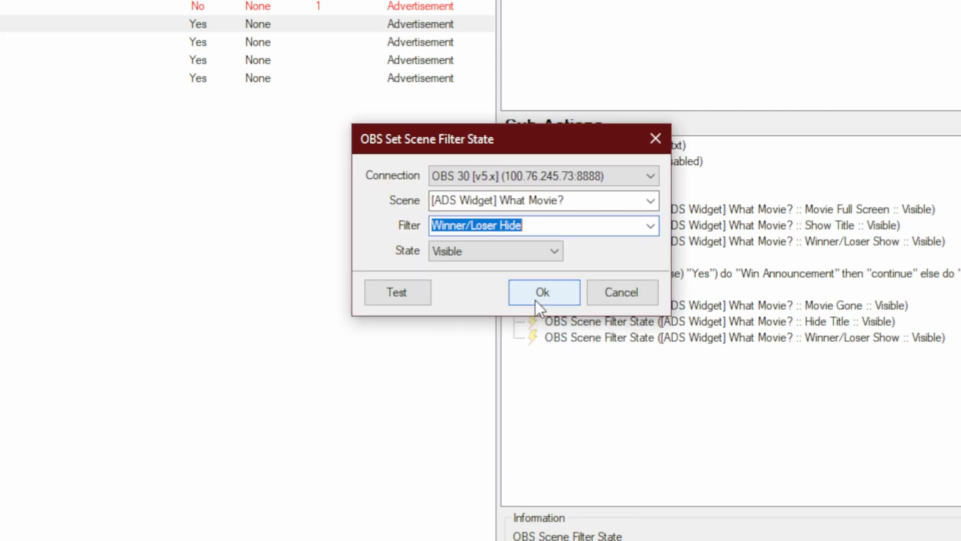
left_click(527, 293)
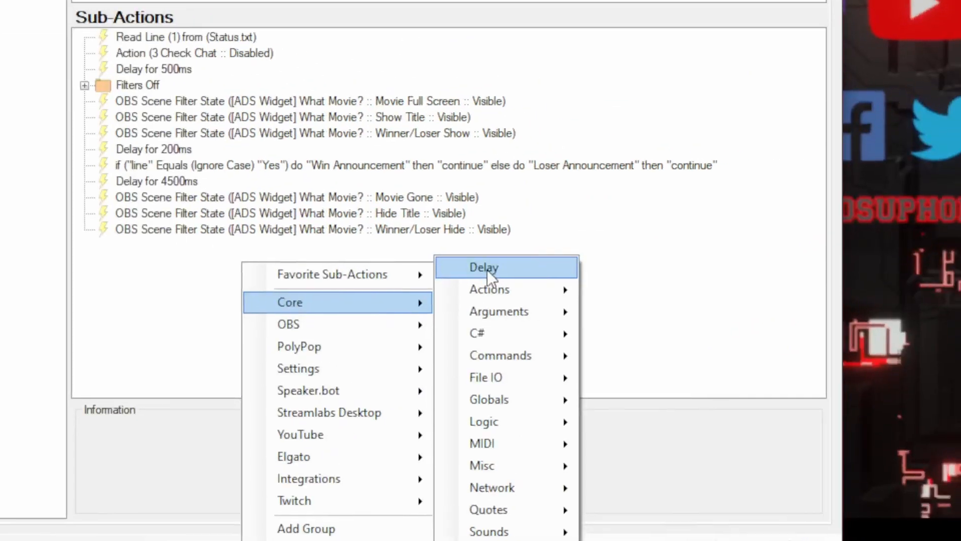
Add a 1000 ms Delay sub-action after the Winner/Loser Hide scene filter sub-action.
left_click(476, 266)
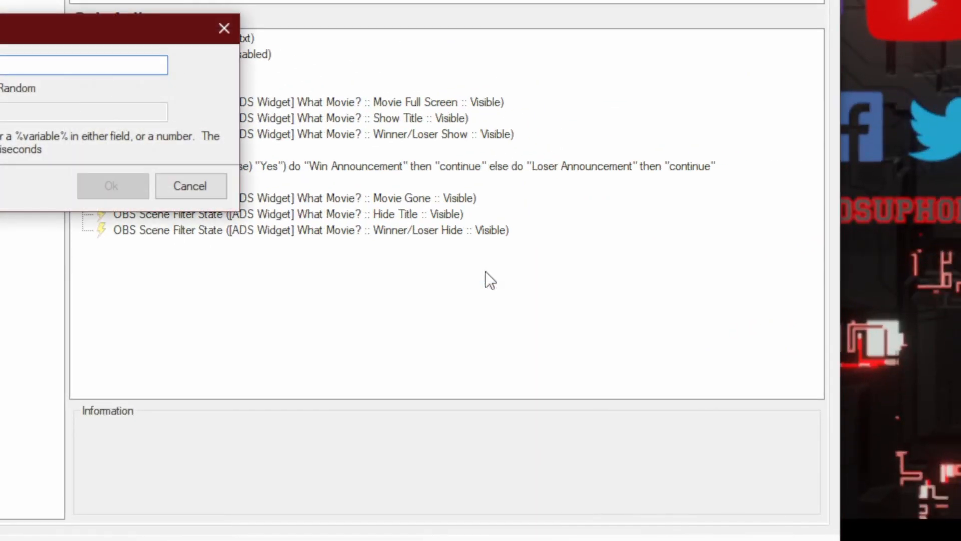
type("1000")
key("Return")
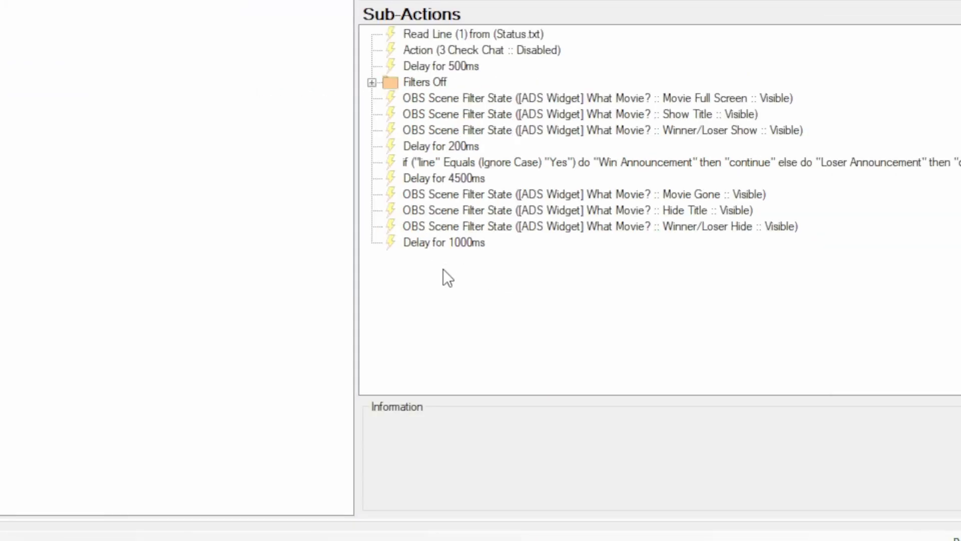